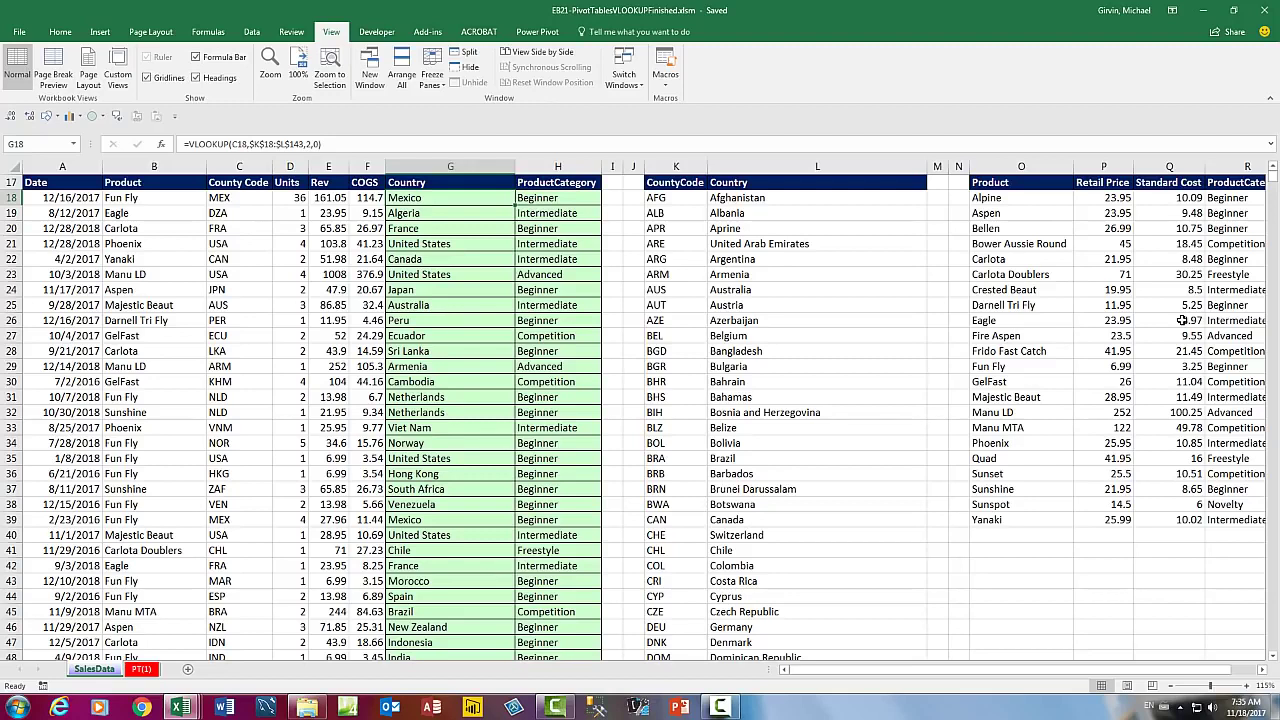
# Review the VLOOKUP formula in G18 and clear the Country and ProductCategory cells below row 18
pyautogui.doubleClick(469, 202)
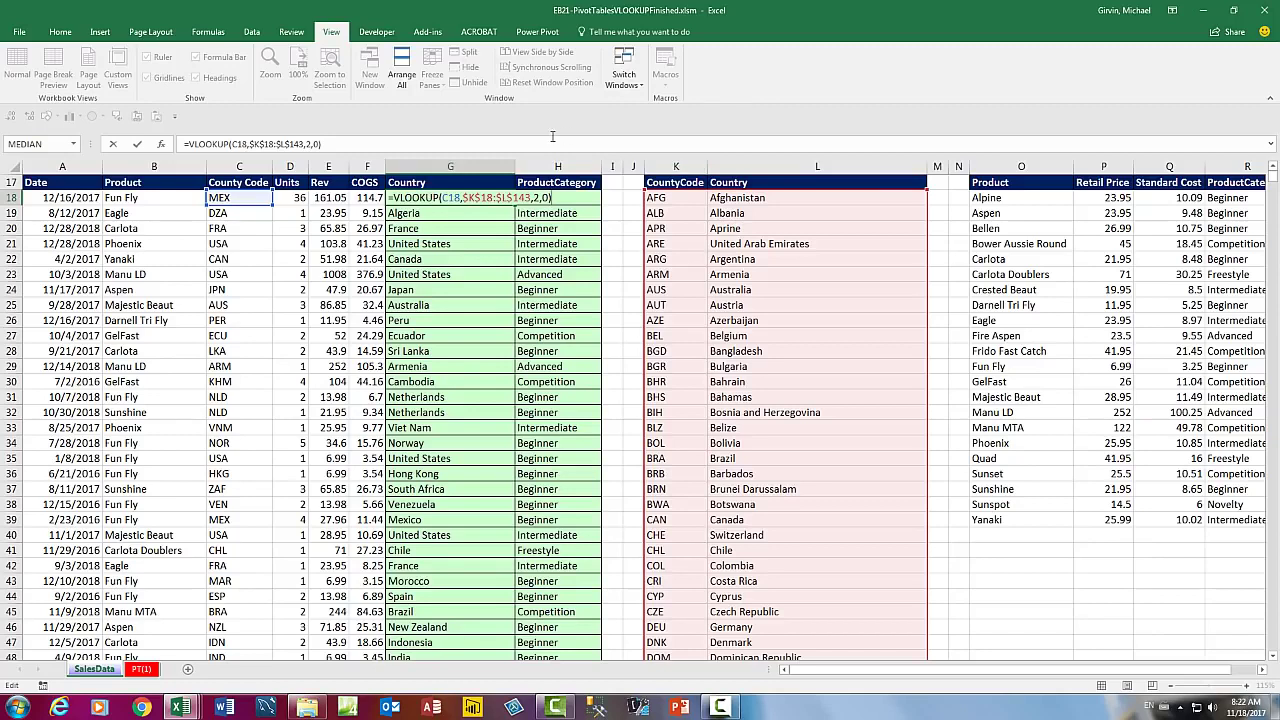
pyautogui.press('Return')
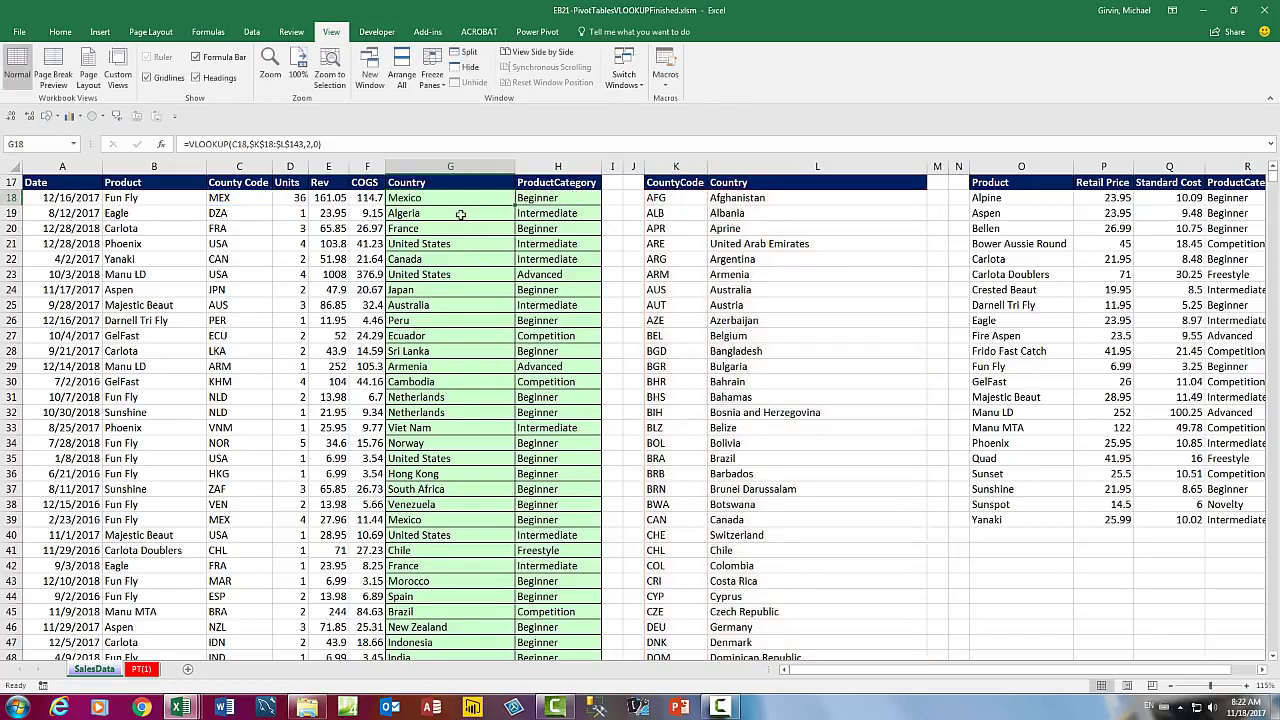
pyautogui.moveTo(506, 219); pyautogui.dragTo(523, 228)
pyautogui.hotkey('ctrl', 'shift', 'Down')
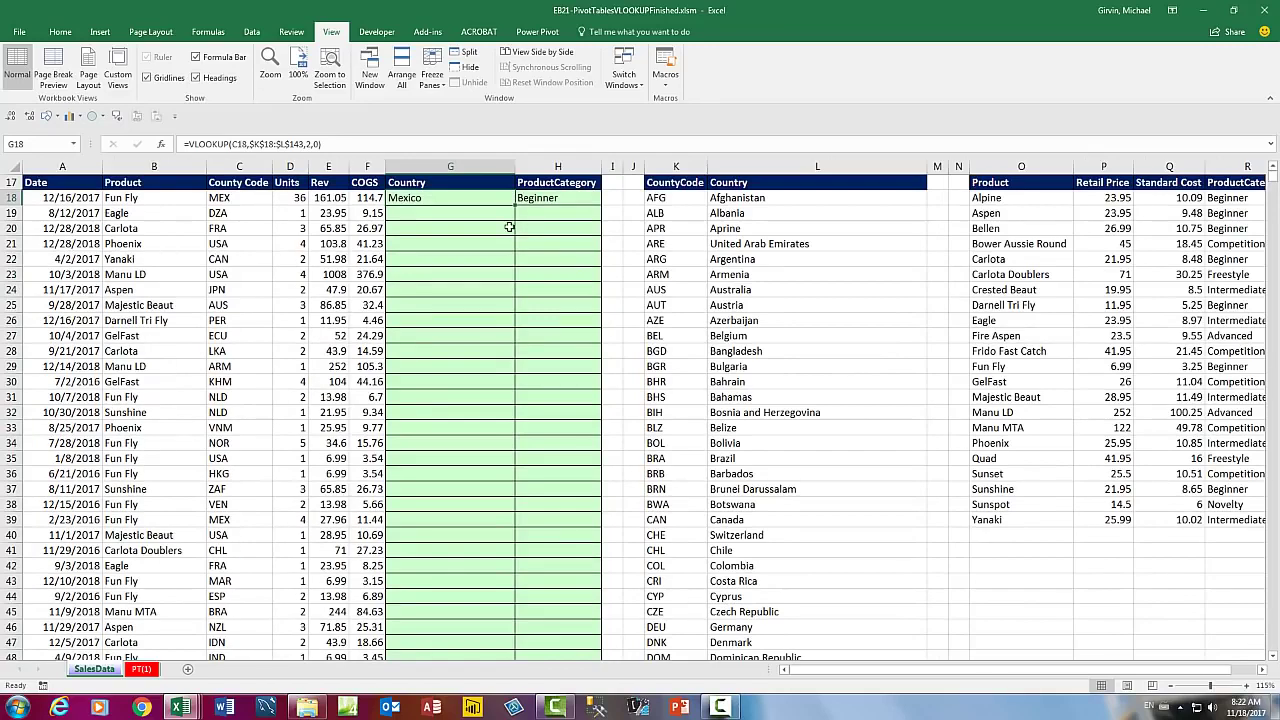
# Fill the Country VLOOKUP in G18 and the ProductCategory VLOOKUP in H18 down to the end of the sales data
pyautogui.press('F2')
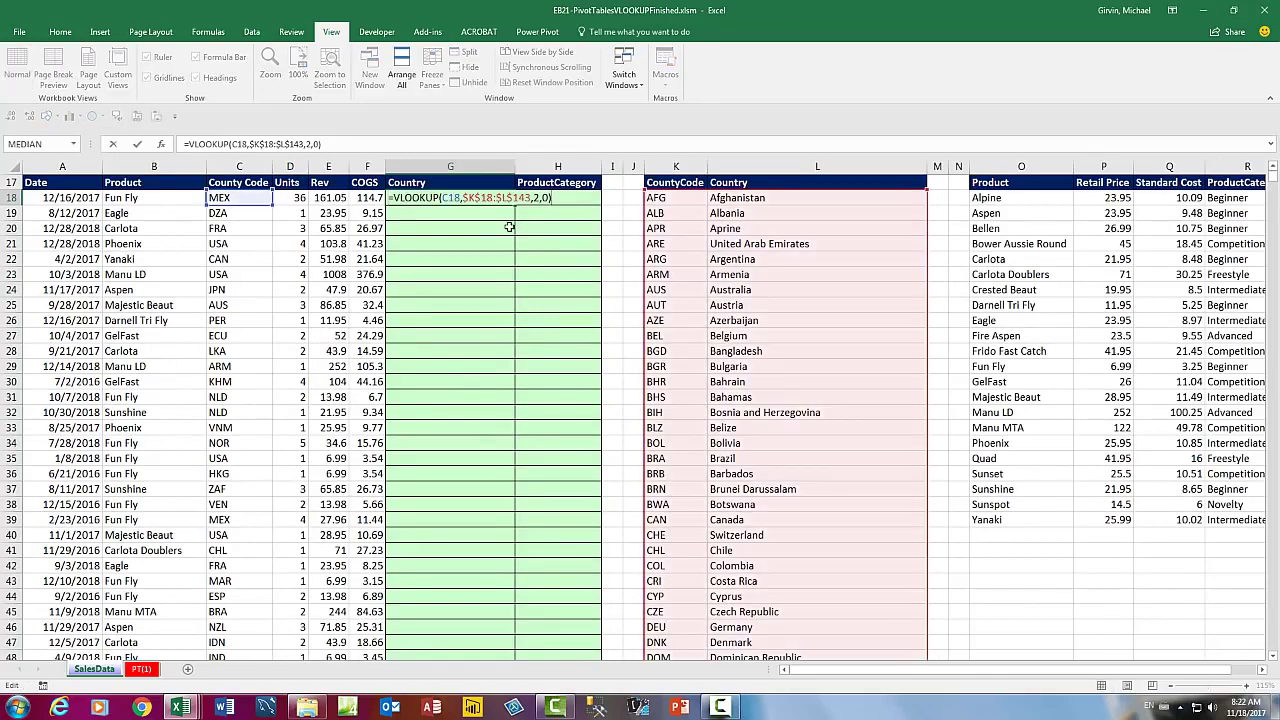
pyautogui.hotkey('ctrl', 'Return')
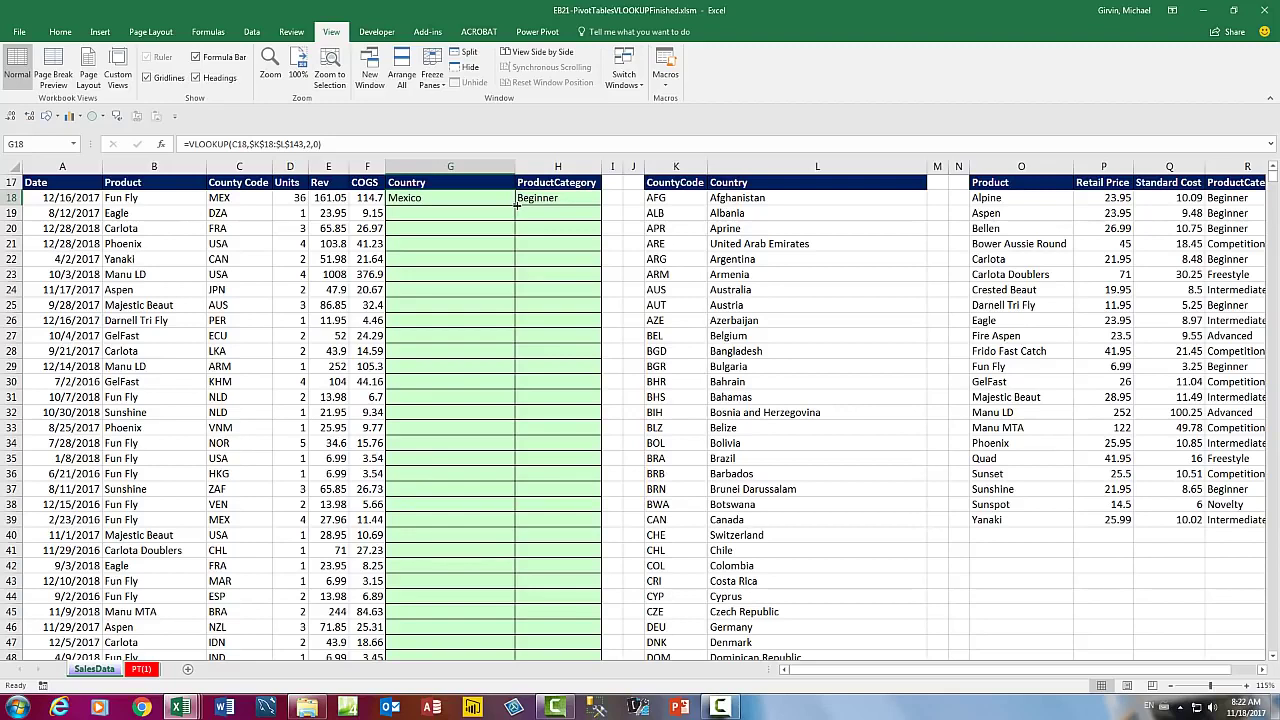
pyautogui.doubleClick(517, 205)
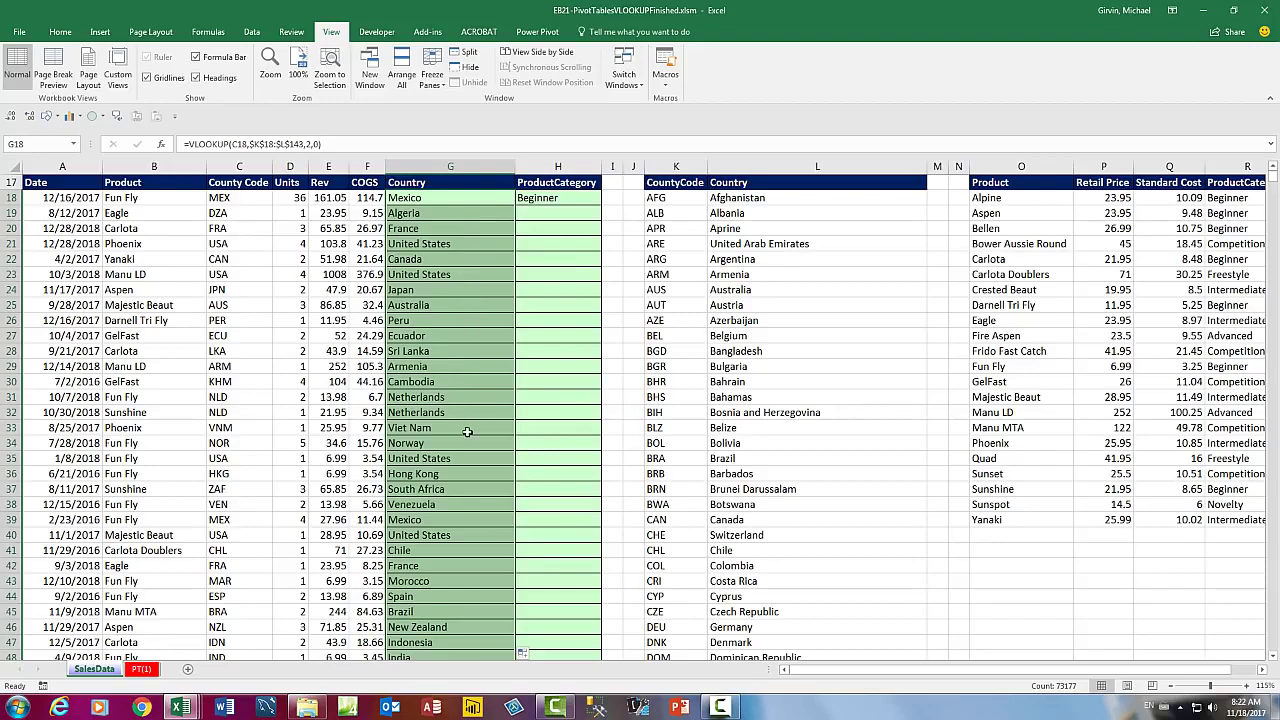
pyautogui.click(522, 198)
pyautogui.doubleClick(603, 204)
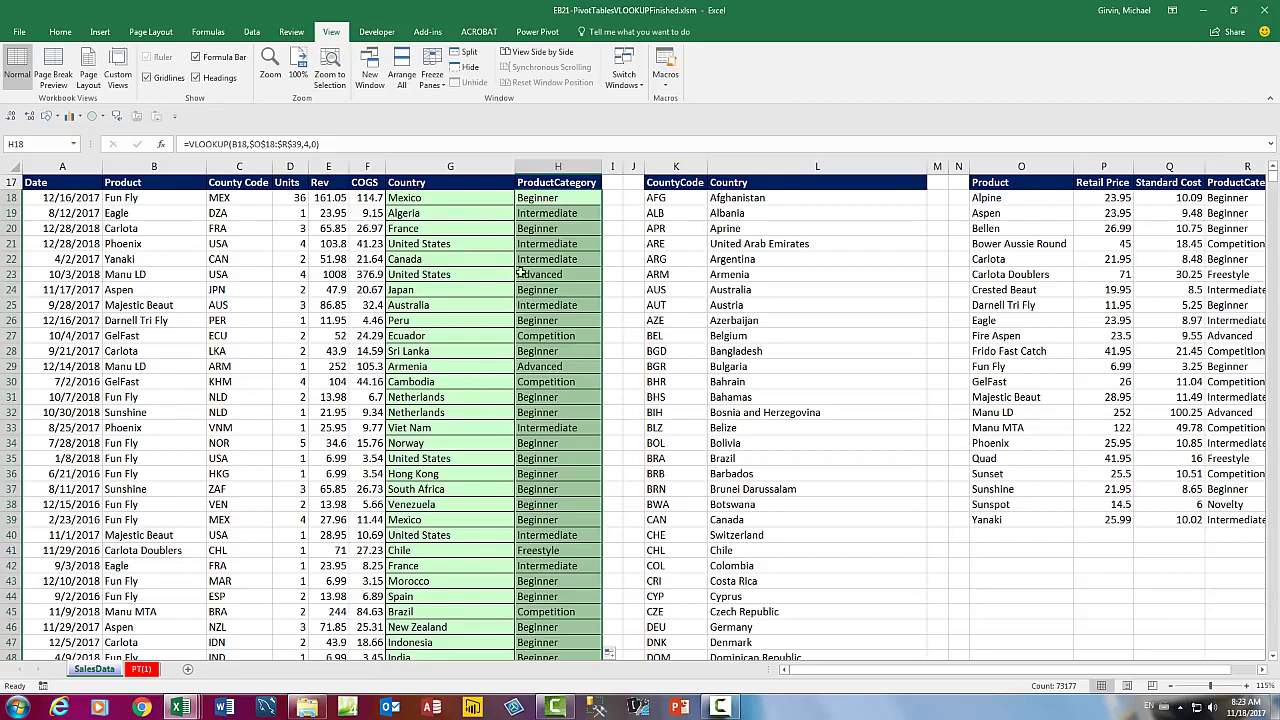
# Examine the VLOOKUP formulas in G18 and G23, and compare repeated USA and MEX codes with the CountyCode lookup list
pyautogui.doubleClick(457, 200)
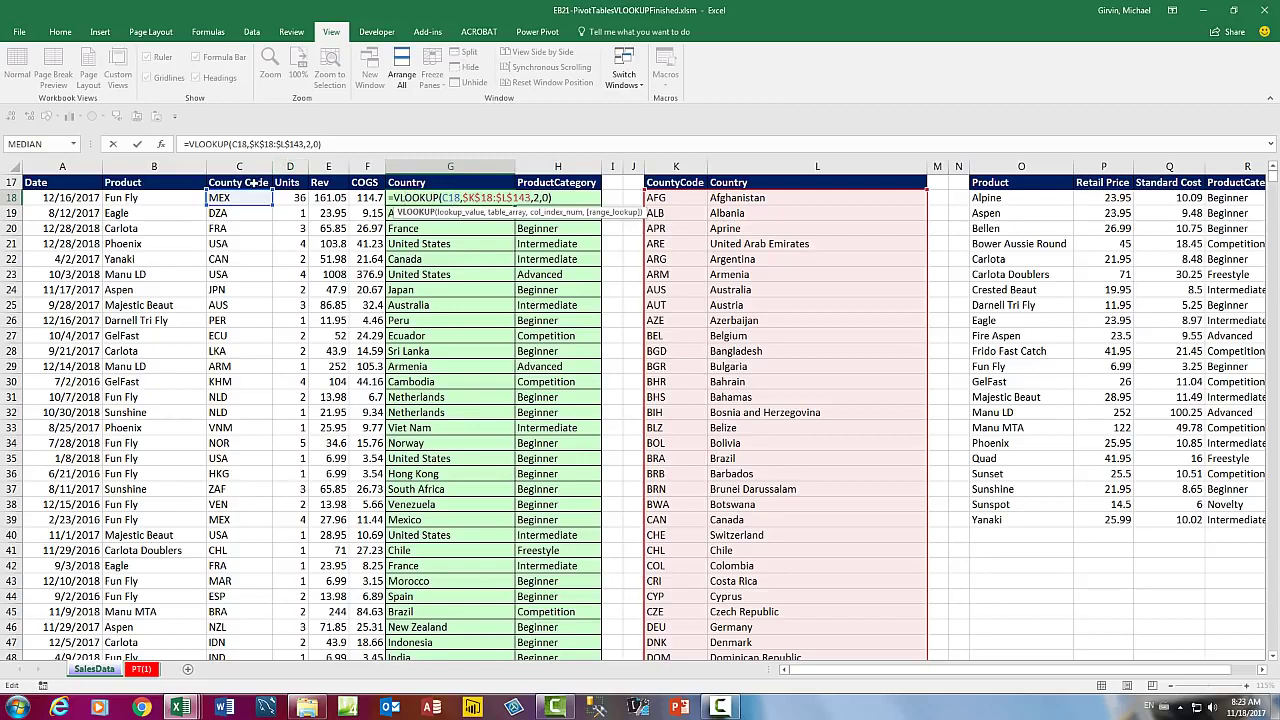
pyautogui.doubleClick(391, 270)
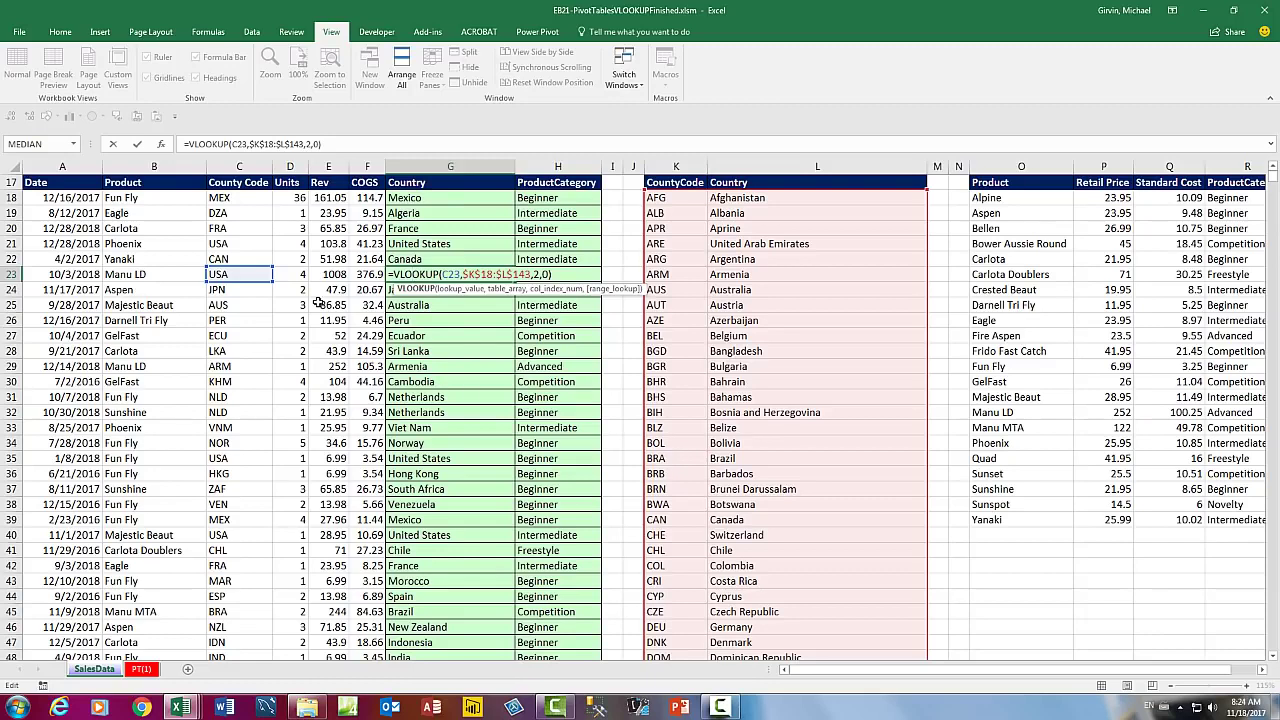
pyautogui.press('Return')
pyautogui.click(228, 274)
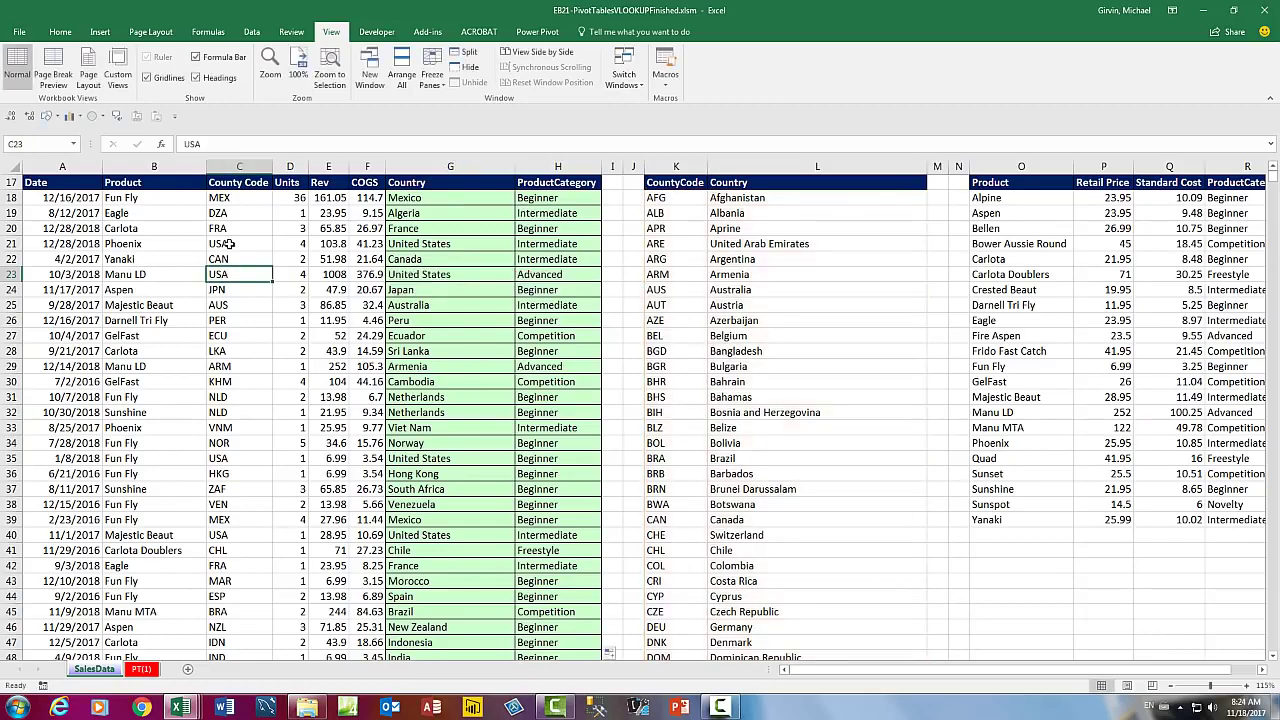
pyautogui.keyDown('ctrl'); pyautogui.click(228, 243); pyautogui.keyUp('ctrl')
pyautogui.keyDown('ctrl'); pyautogui.click(228, 204); pyautogui.keyUp('ctrl')
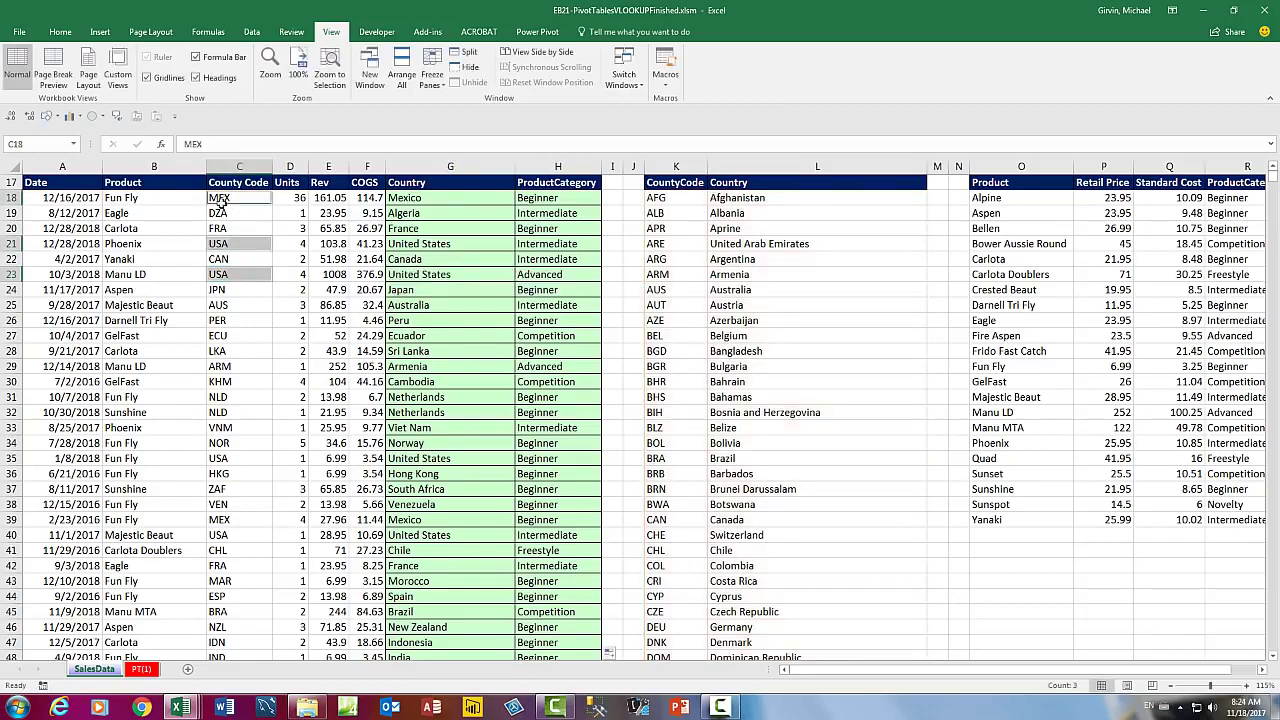
pyautogui.keyDown('ctrl'); pyautogui.click(244, 519); pyautogui.keyUp('ctrl')
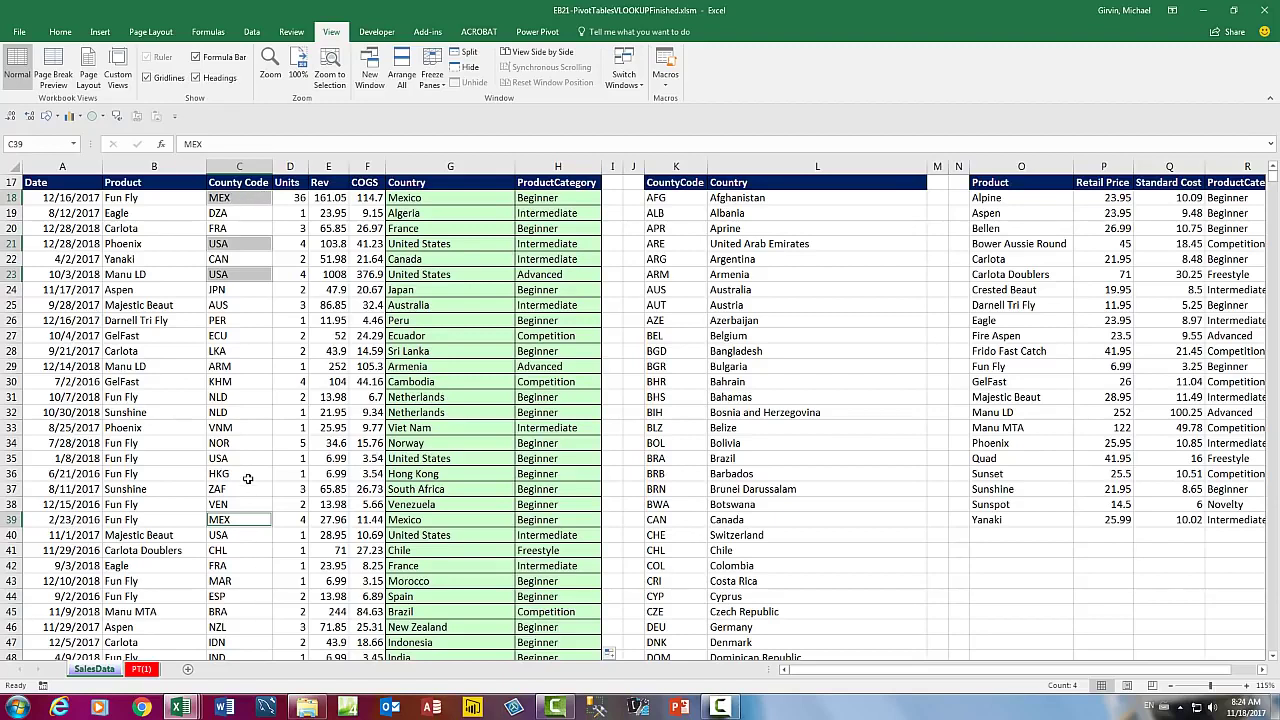
pyautogui.click(686, 240)
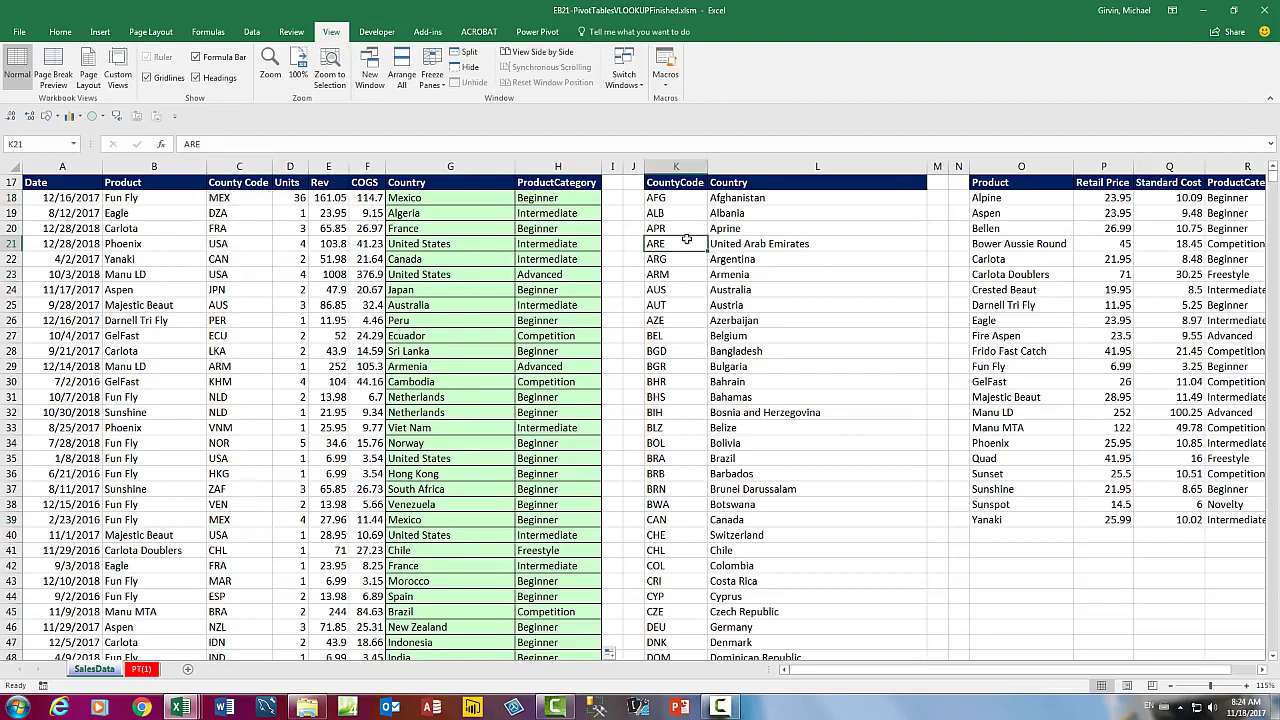
# Compare repeated Fun Fly entries in the sales Product column with the Fun Fly entry in the product lookup table
pyautogui.click(133, 200)
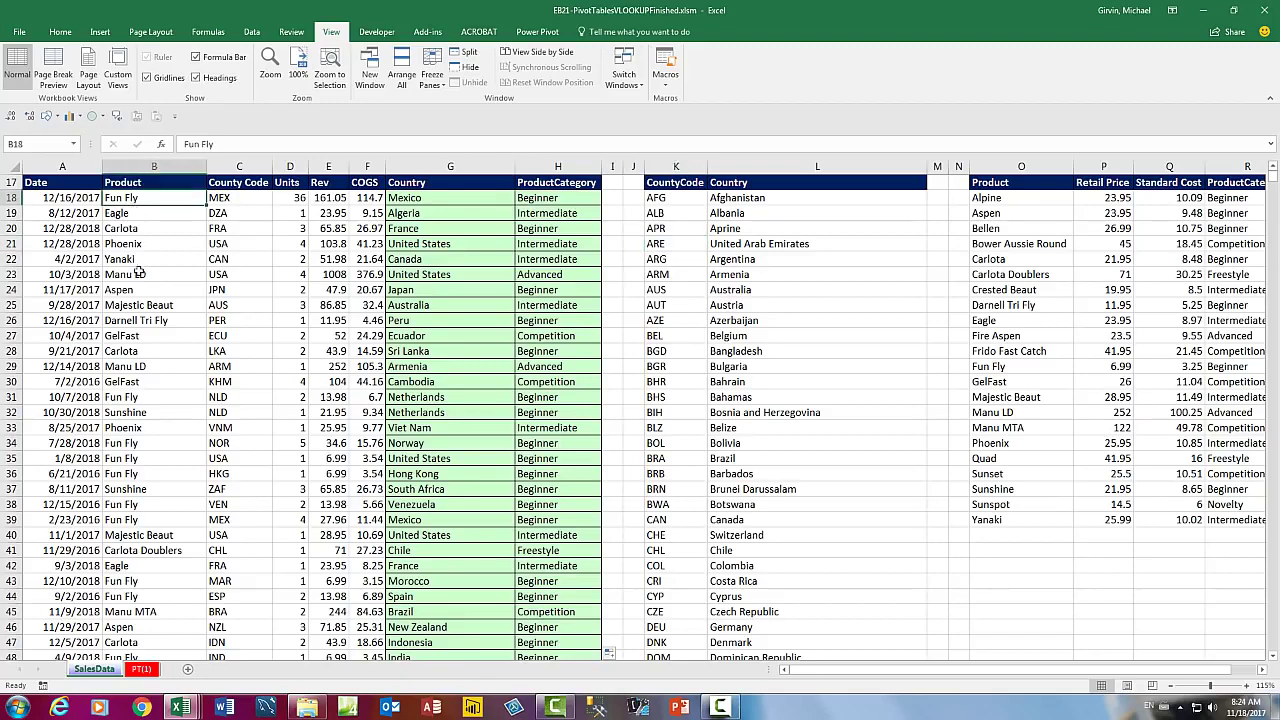
pyautogui.keyDown('ctrl'); pyautogui.click(130, 397); pyautogui.keyUp('ctrl')
pyautogui.moveTo(130, 443); pyautogui.dragTo(143, 468)
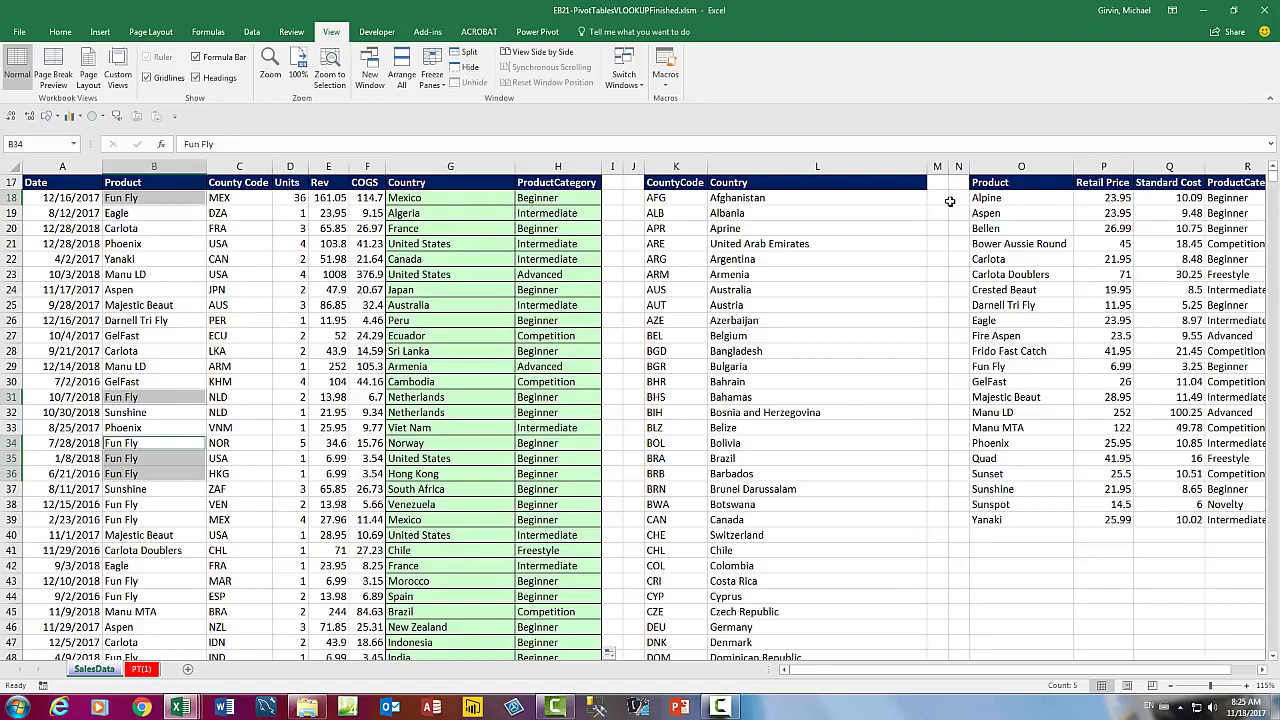
pyautogui.click(1020, 369)
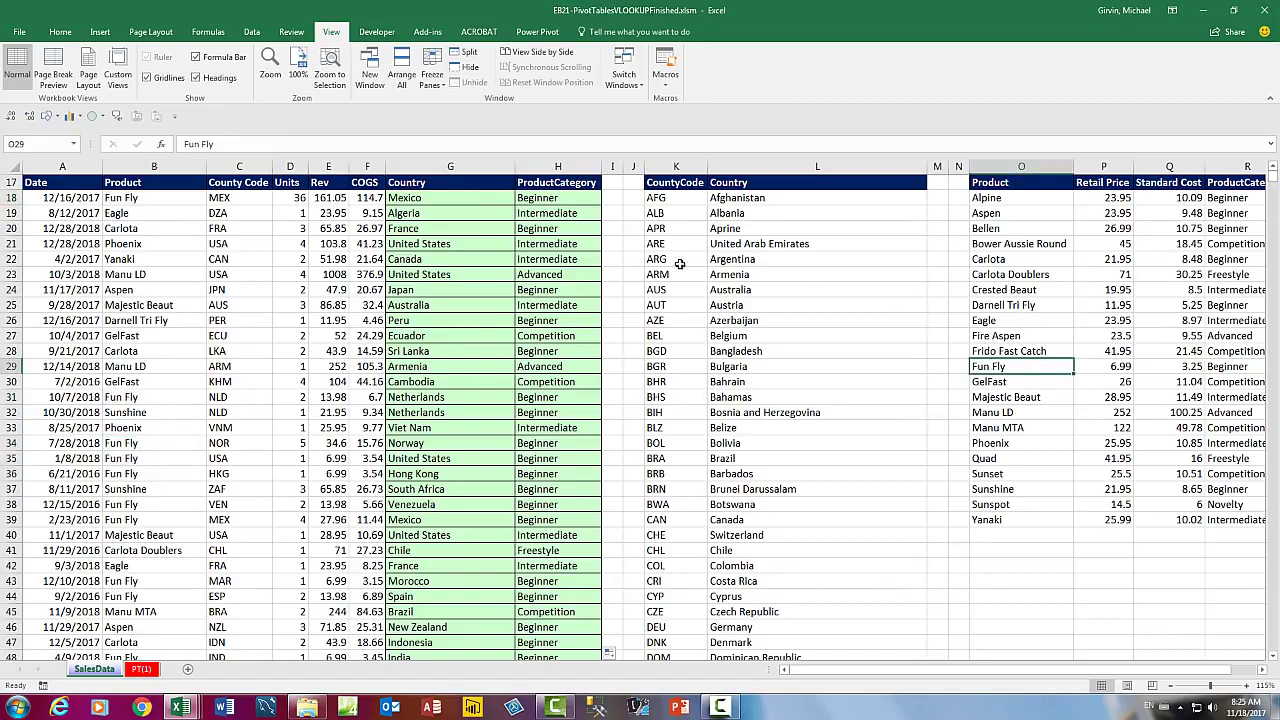
# Compare the sales County Code and Product columns with their lookup columns, and examine the many-to-one diagram above the tables
pyautogui.moveTo(228, 186); pyautogui.dragTo(244, 354)
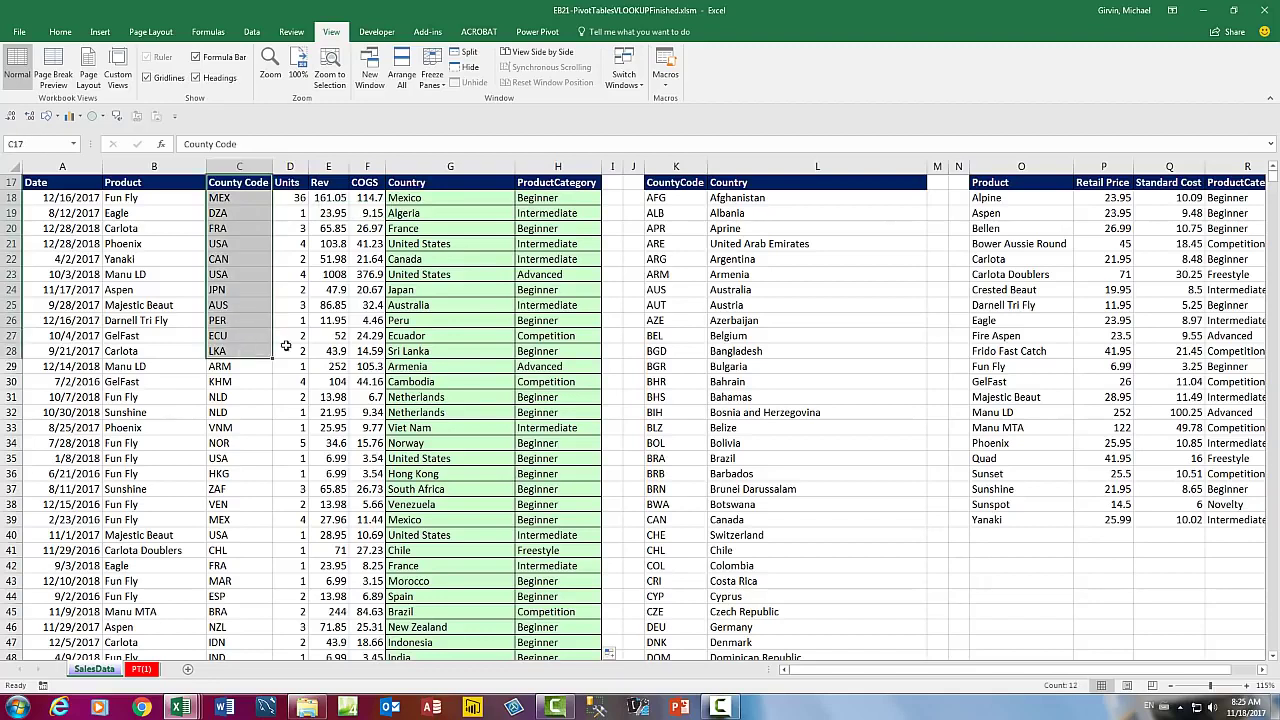
pyautogui.moveTo(693, 185); pyautogui.dragTo(688, 350)
pyautogui.moveTo(140, 182); pyautogui.dragTo(160, 366)
pyautogui.moveTo(1016, 182); pyautogui.dragTo(1039, 354)
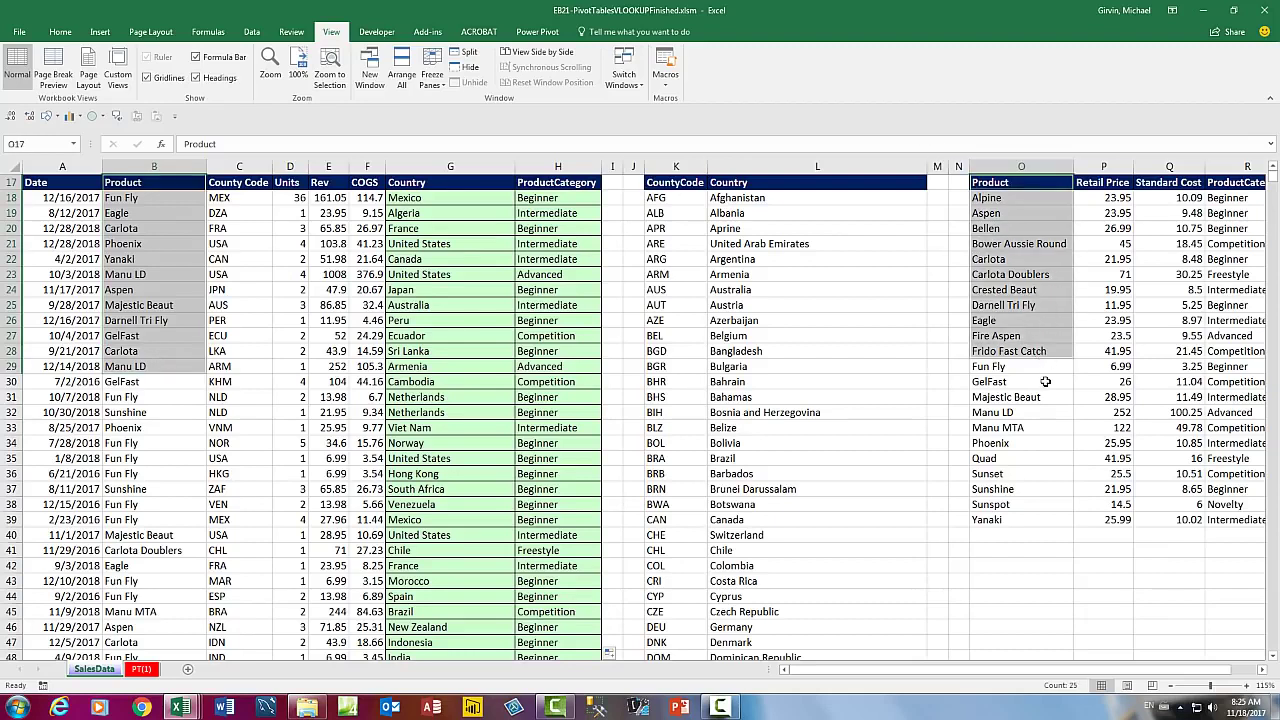
pyautogui.scroll(5, 1045, 381)
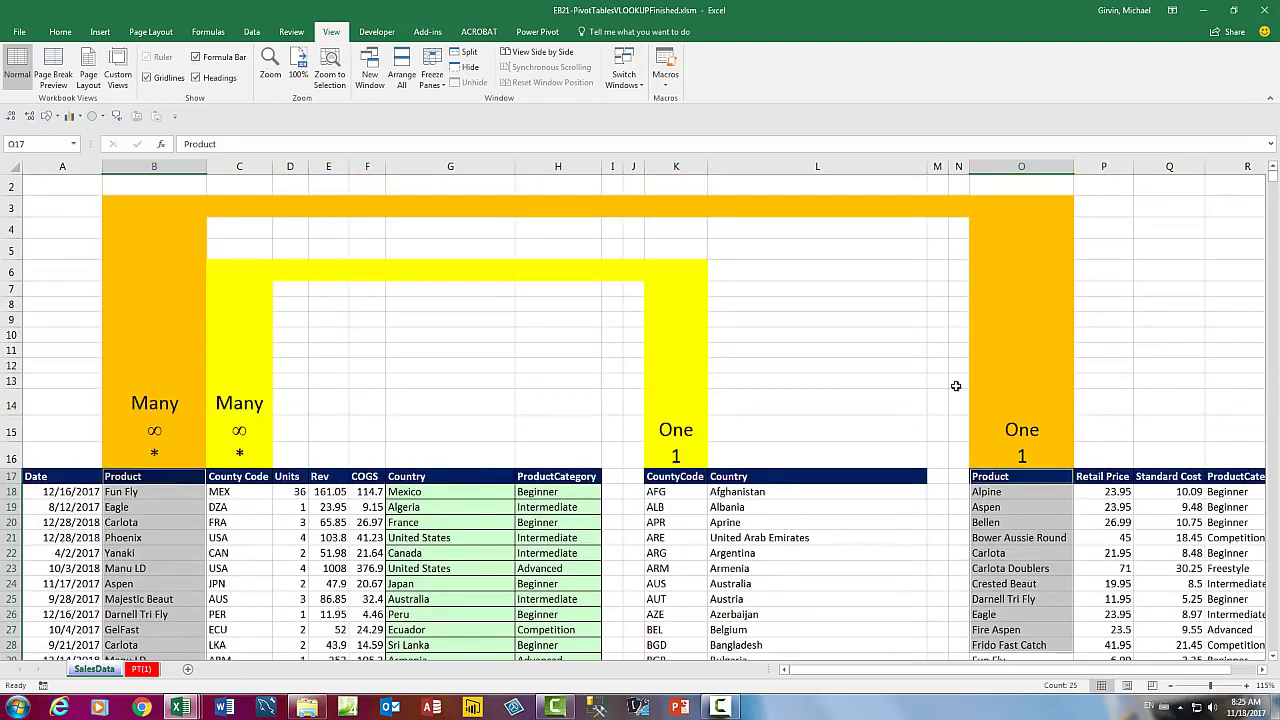
pyautogui.click(1022, 491)
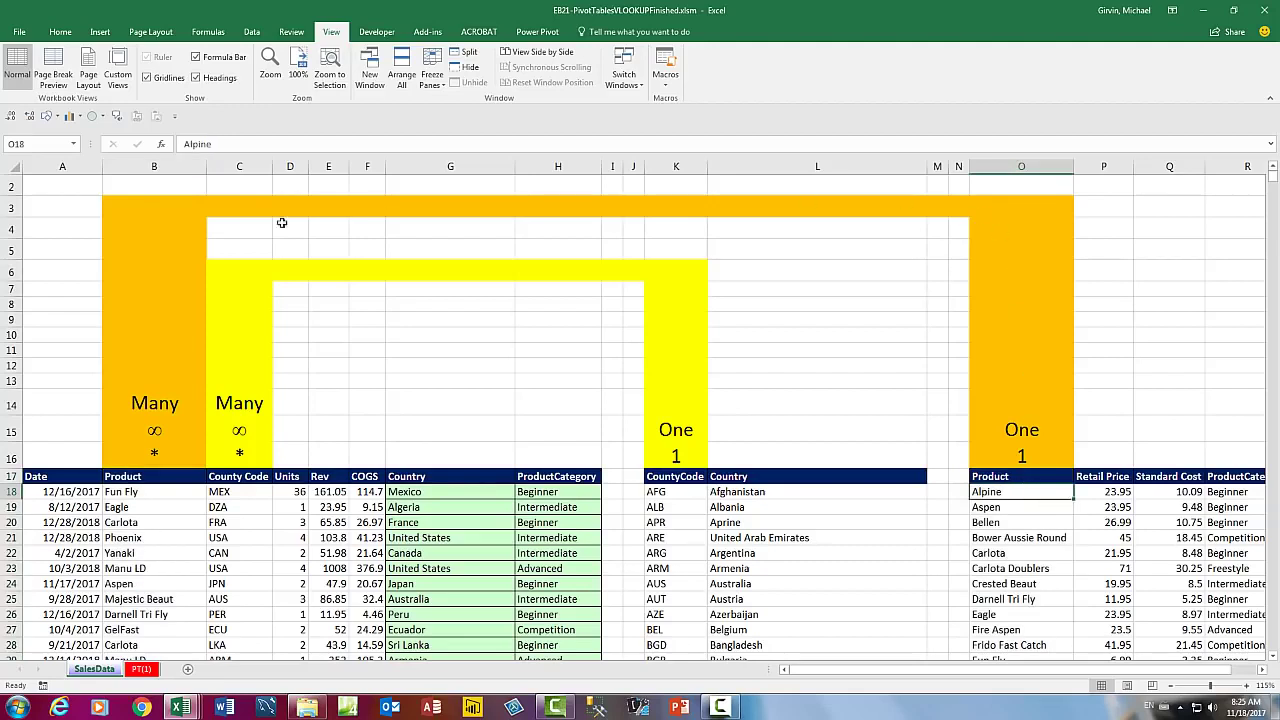
pyautogui.click(1018, 511)
pyautogui.click(1017, 538)
pyautogui.click(1014, 555)
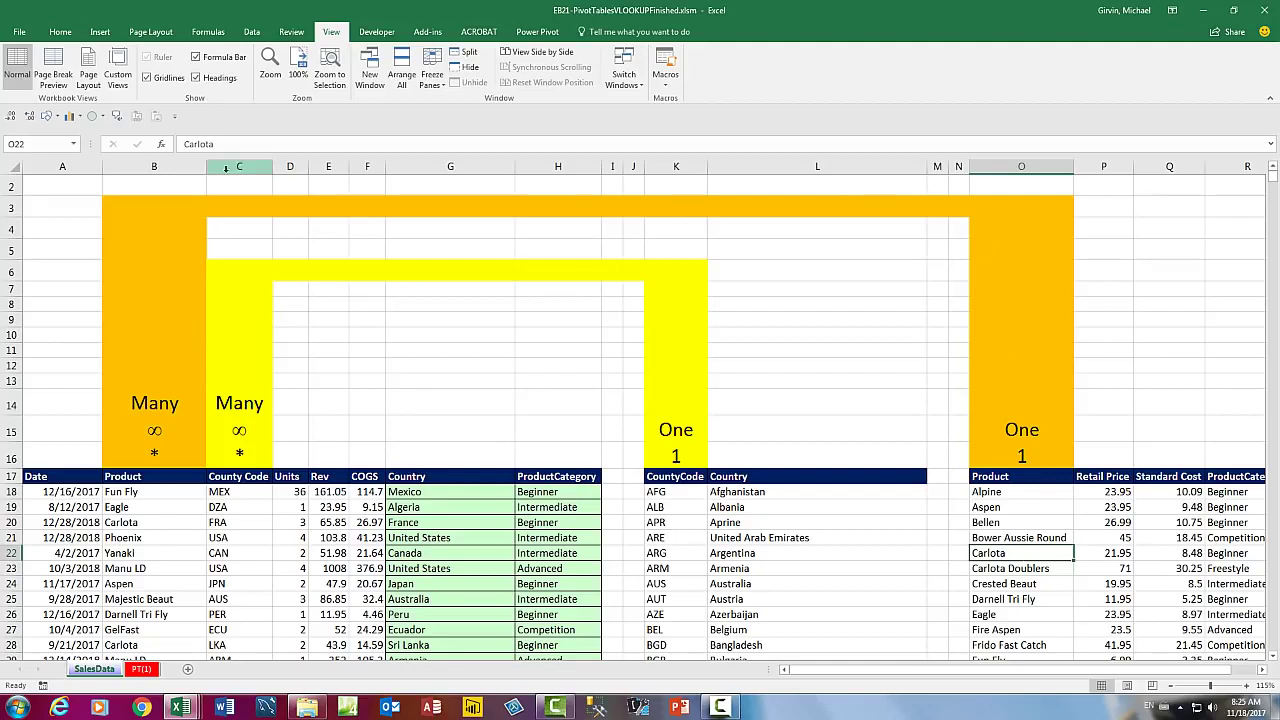
# Examine the lookup values and table ranges used by the VLOOKUP formulas in H18 and G18
pyautogui.doubleClick(522, 494)
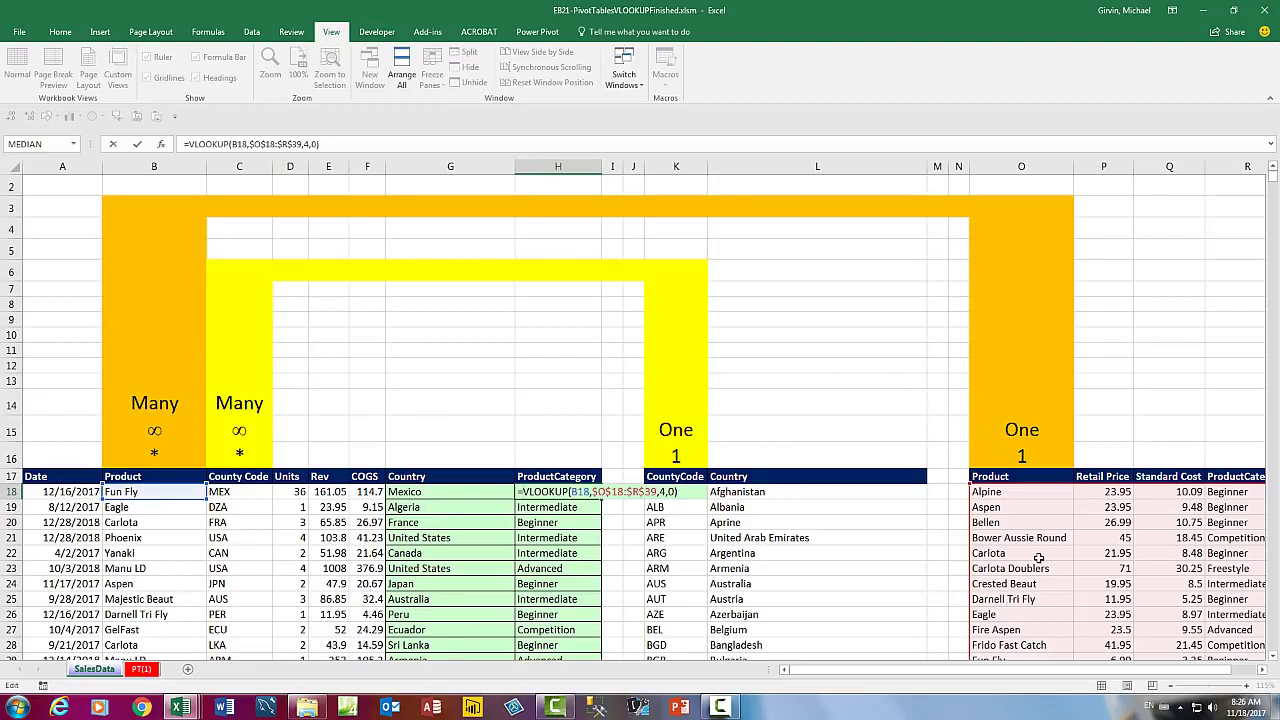
pyautogui.press('Return')
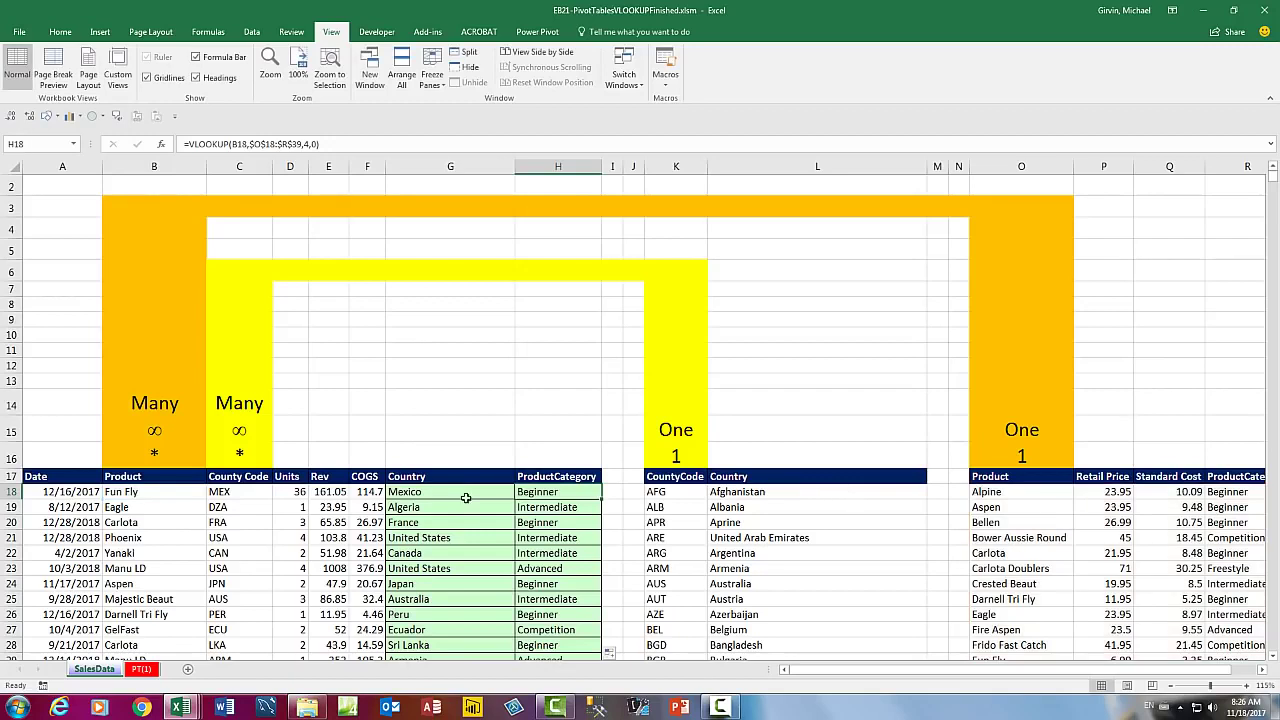
pyautogui.doubleClick(452, 492)
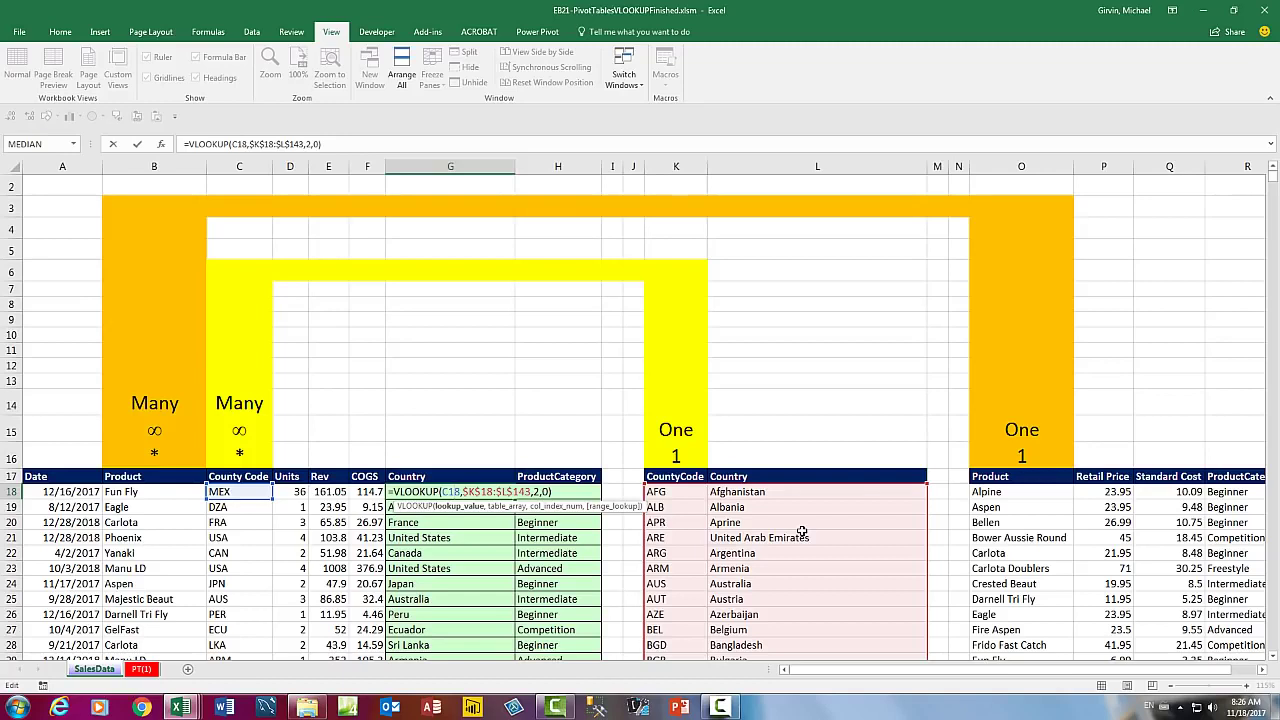
pyautogui.press('Return')
pyautogui.click(683, 449)
pyautogui.moveTo(683, 449)
pyautogui.mouseDown()
pyautogui.moveTo(654, 280)
pyautogui.moveTo(305, 272)
pyautogui.moveTo(237, 293)
pyautogui.moveTo(238, 460)
pyautogui.mouseUp()
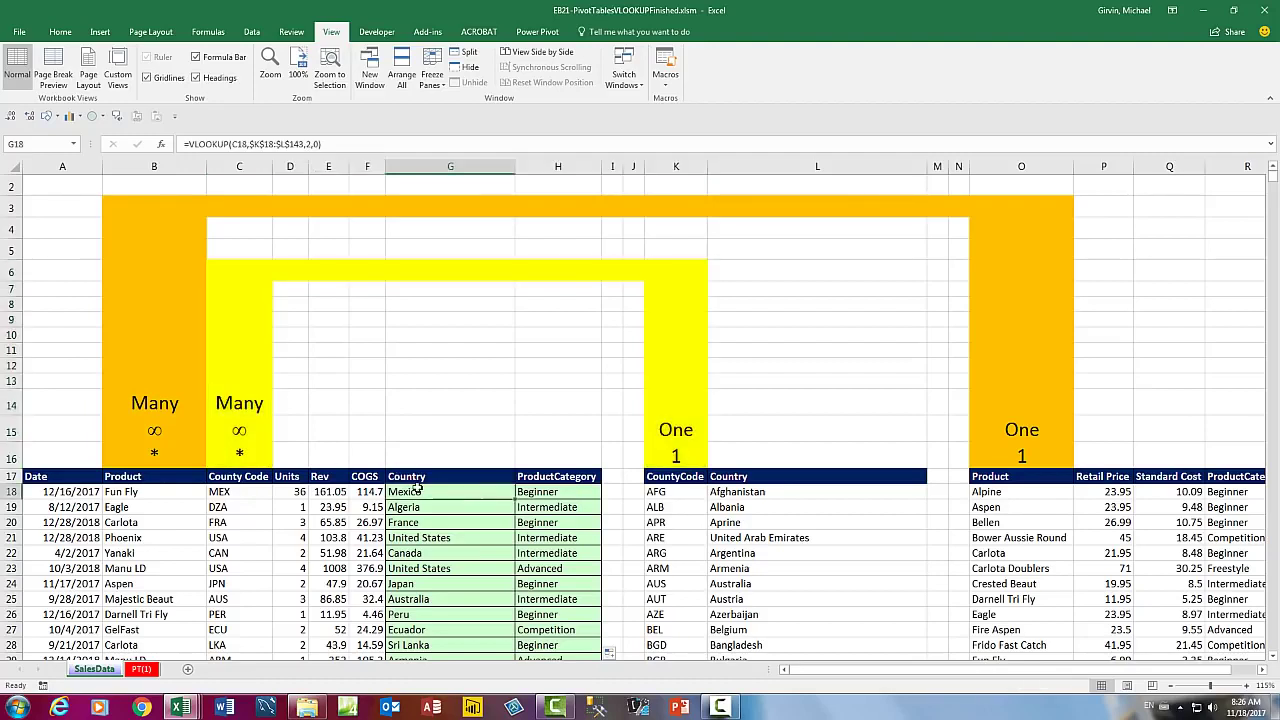
pyautogui.press('F2')
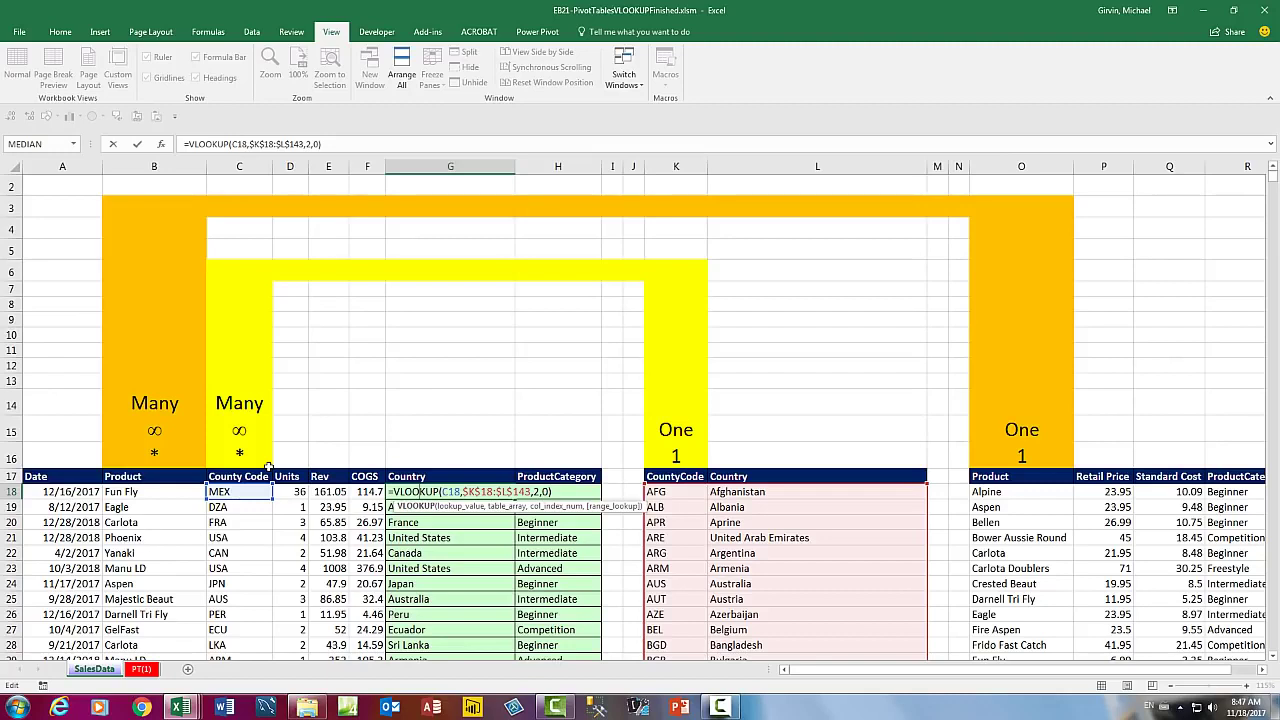
pyautogui.hotkey('ctrl', 'Return')
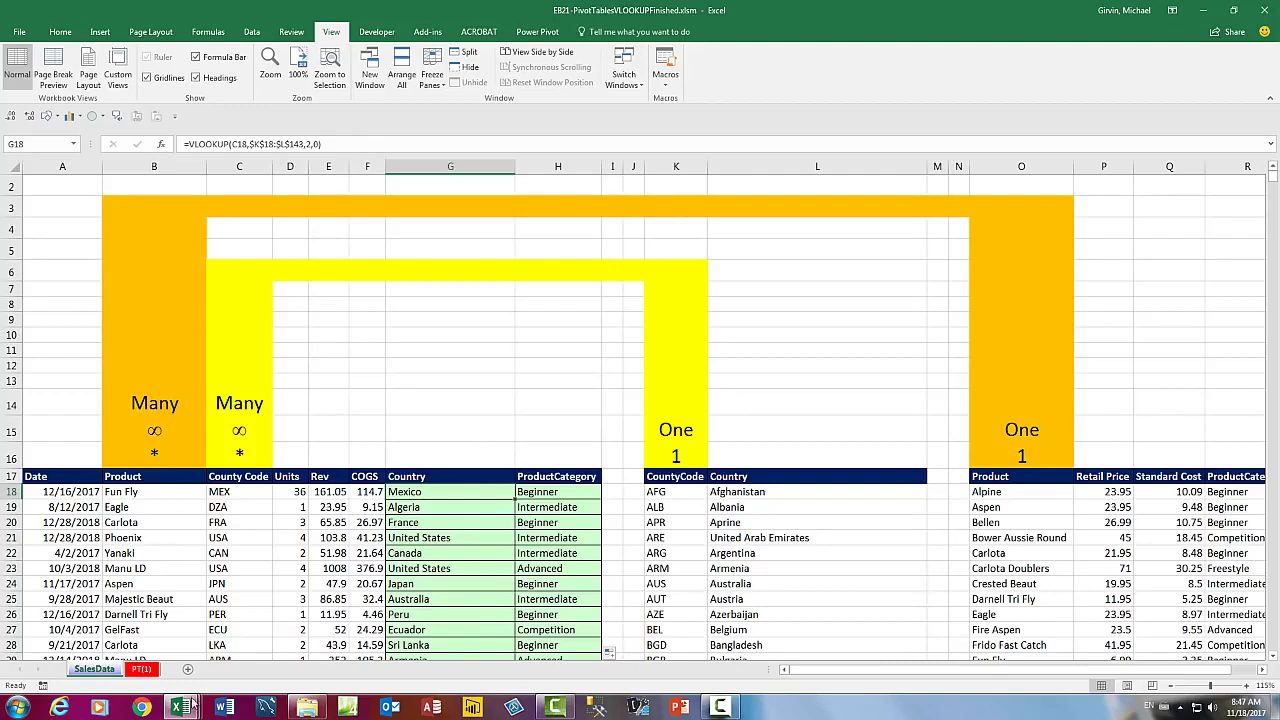
# Review the PivotTable in the EB21-PivotTablesRelationshipsFinished workbook and switch to the EB21-PivotTablesRelationshipsStart workbook
pyautogui.moveTo(190, 711)
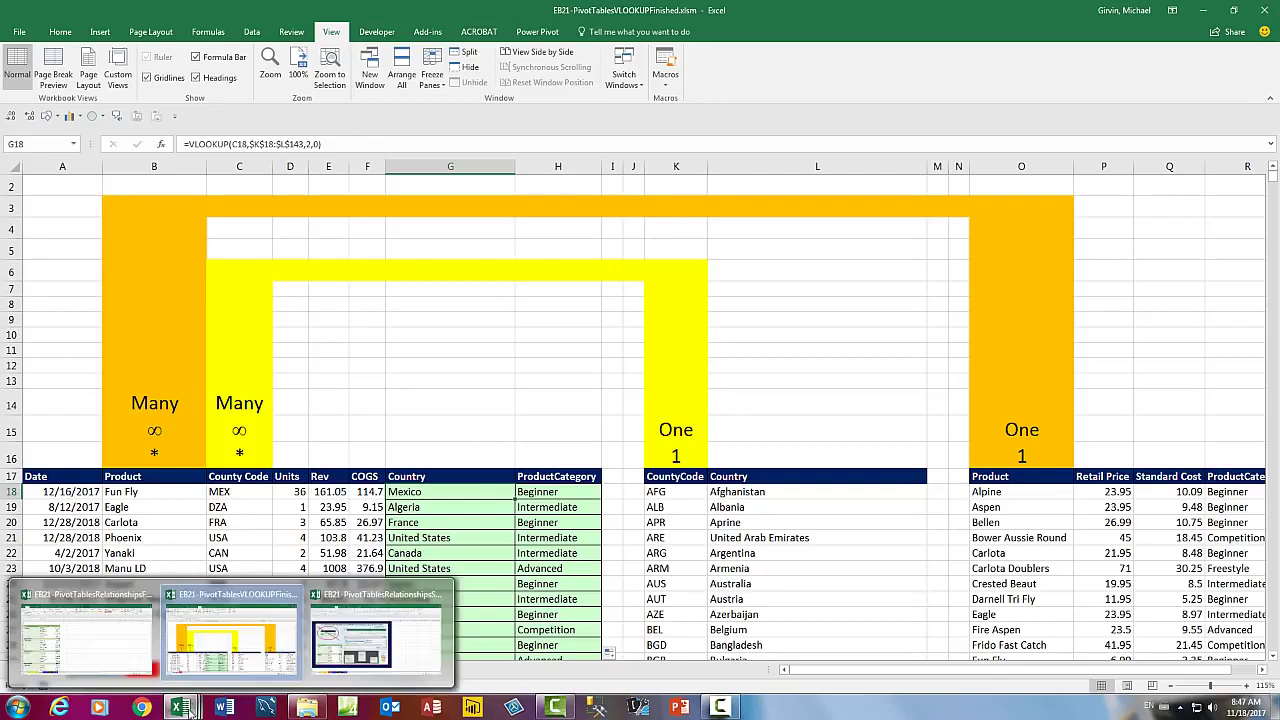
pyautogui.click(85, 632)
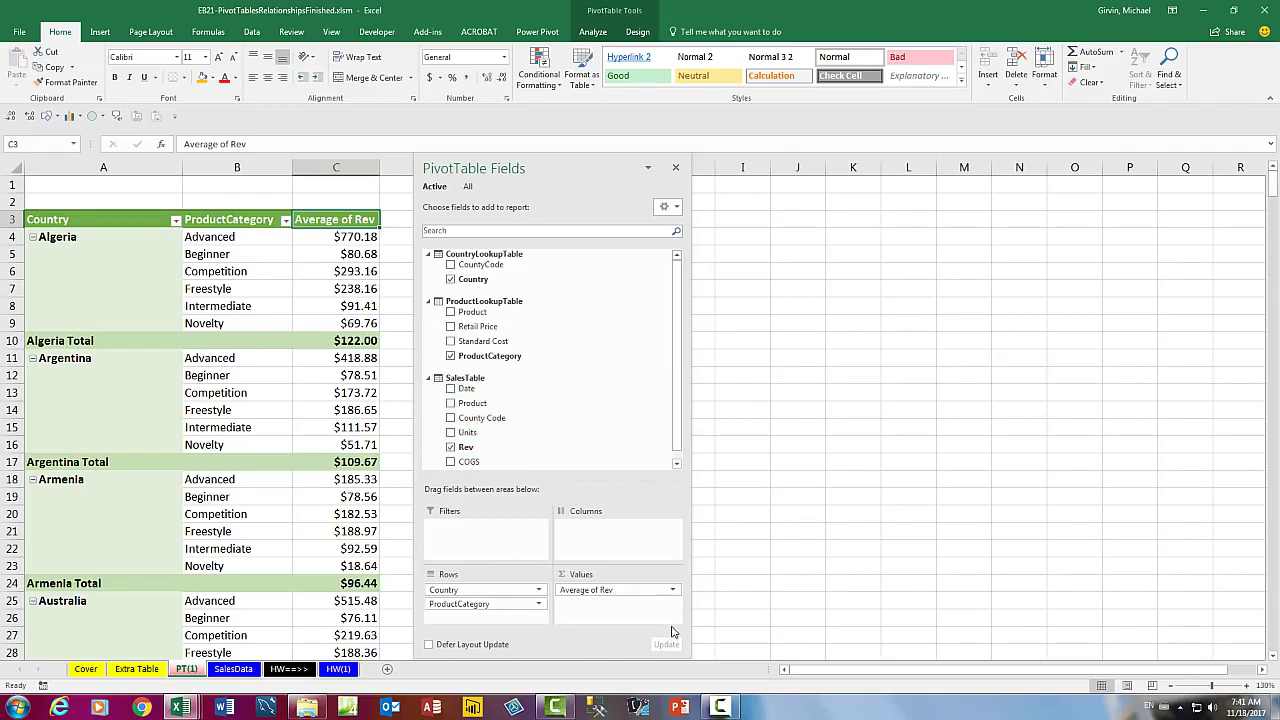
pyautogui.click(183, 708)
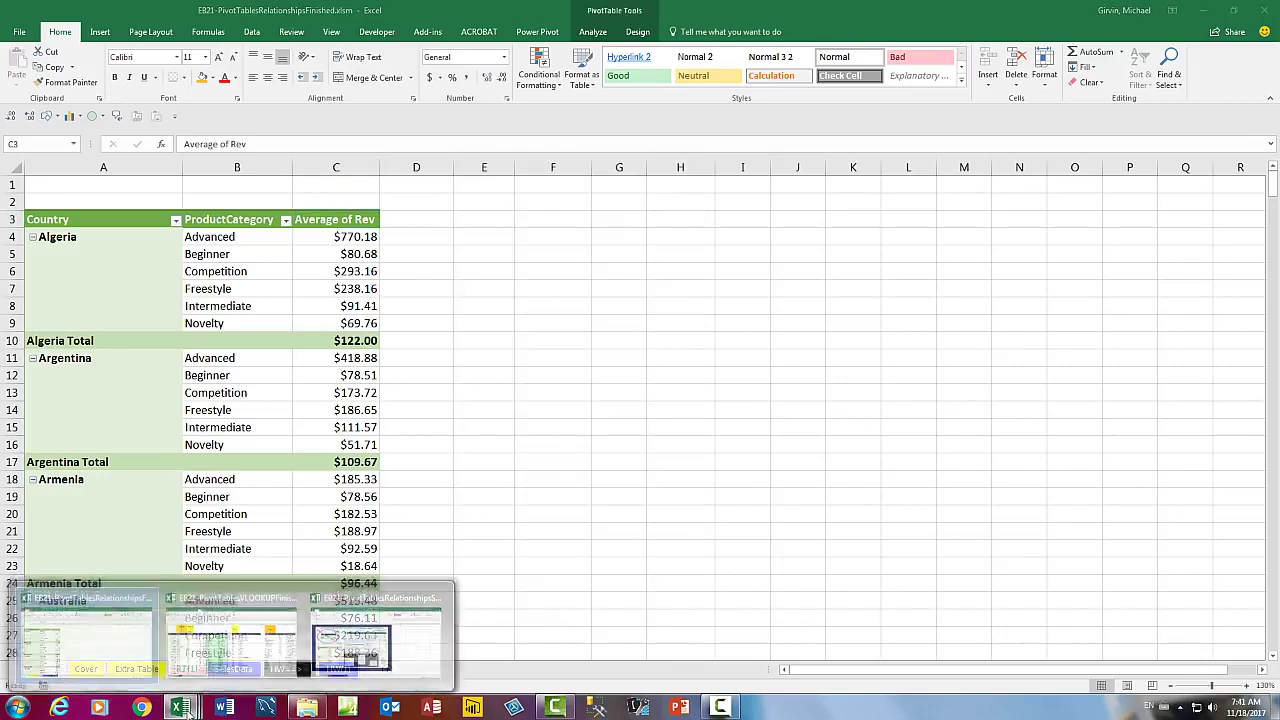
pyautogui.click(366, 680)
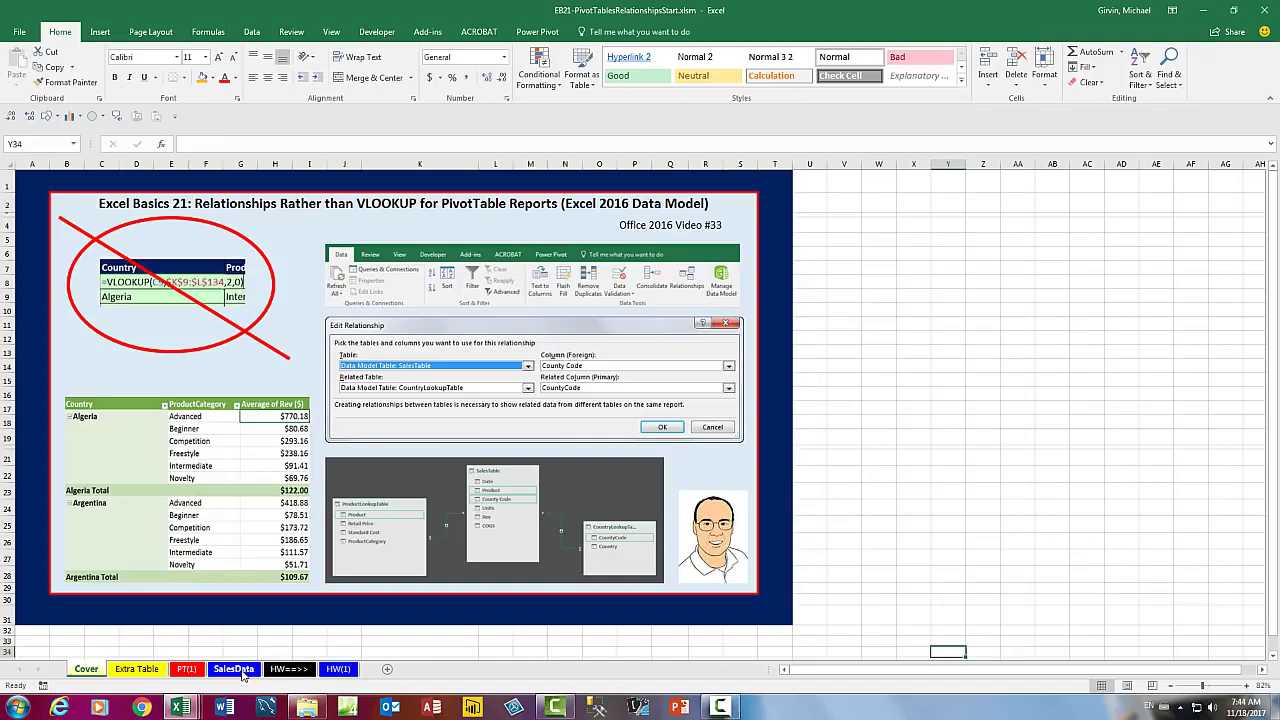
# Open the SalesData sheet, locate the Relationships command, and select cell E21 inside the sales data
pyautogui.click(240, 671)
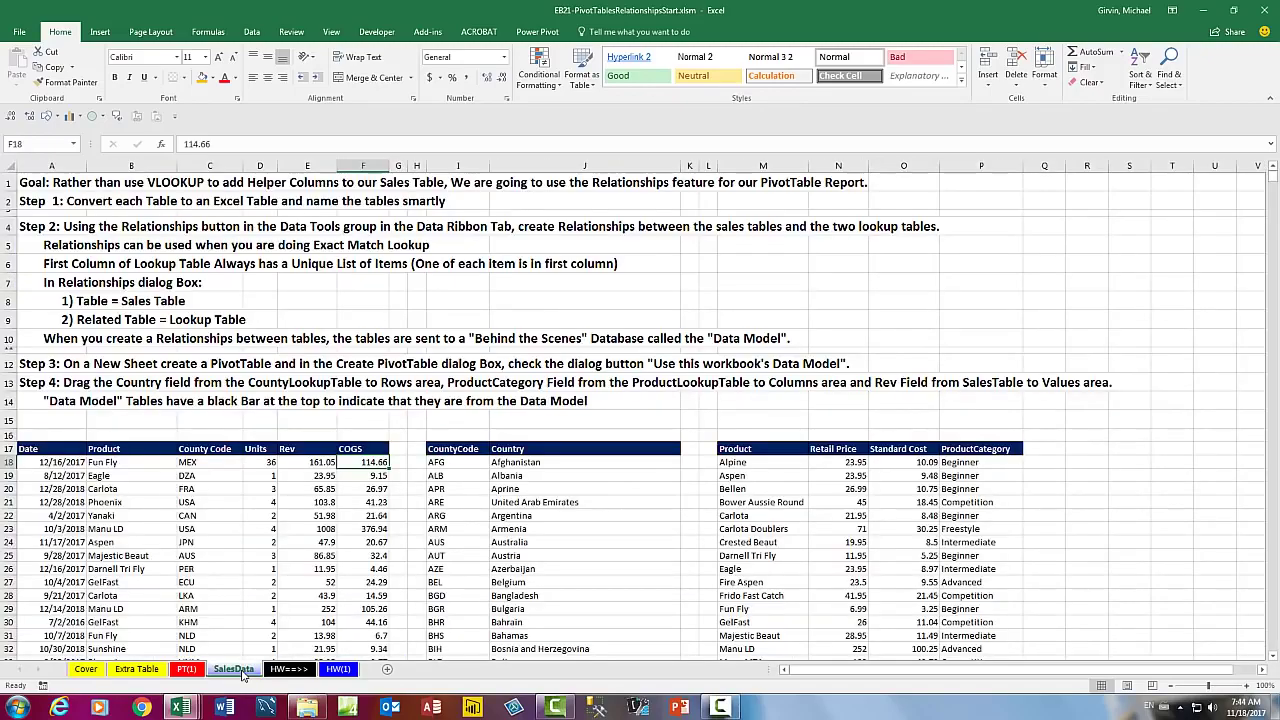
pyautogui.moveTo(1274, 656); pyautogui.dragTo(1274, 656)
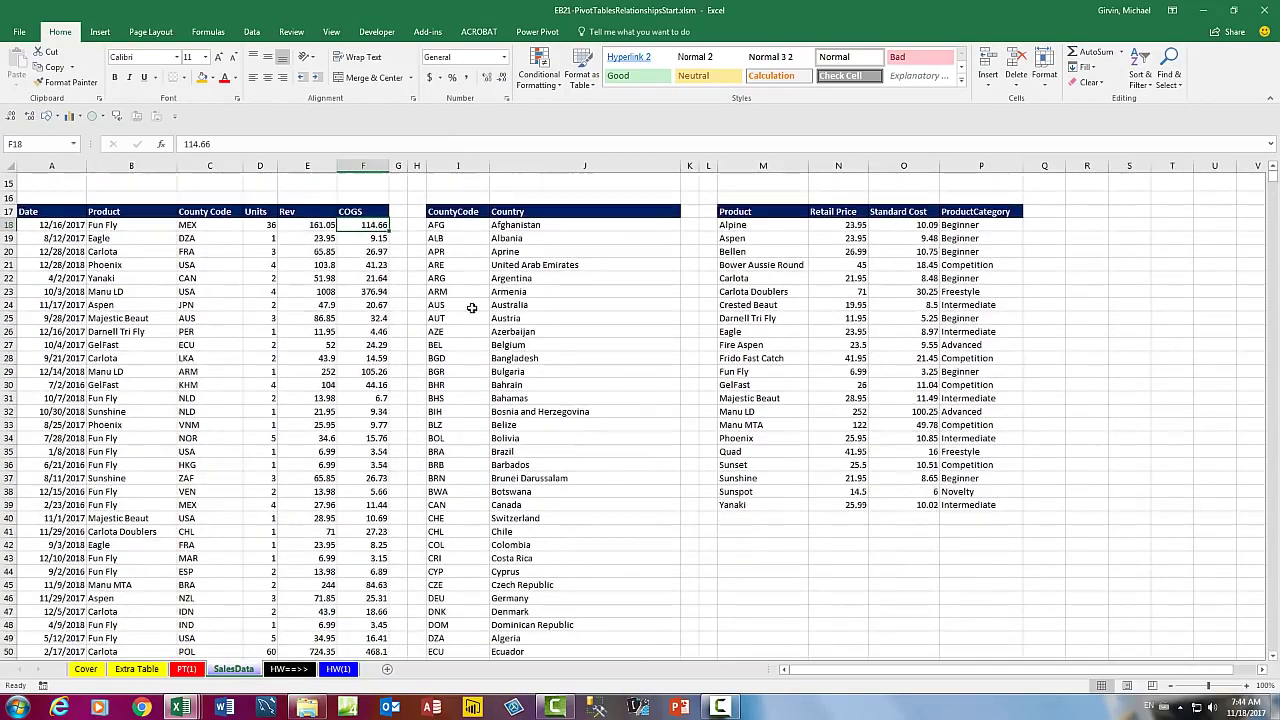
pyautogui.click(258, 32)
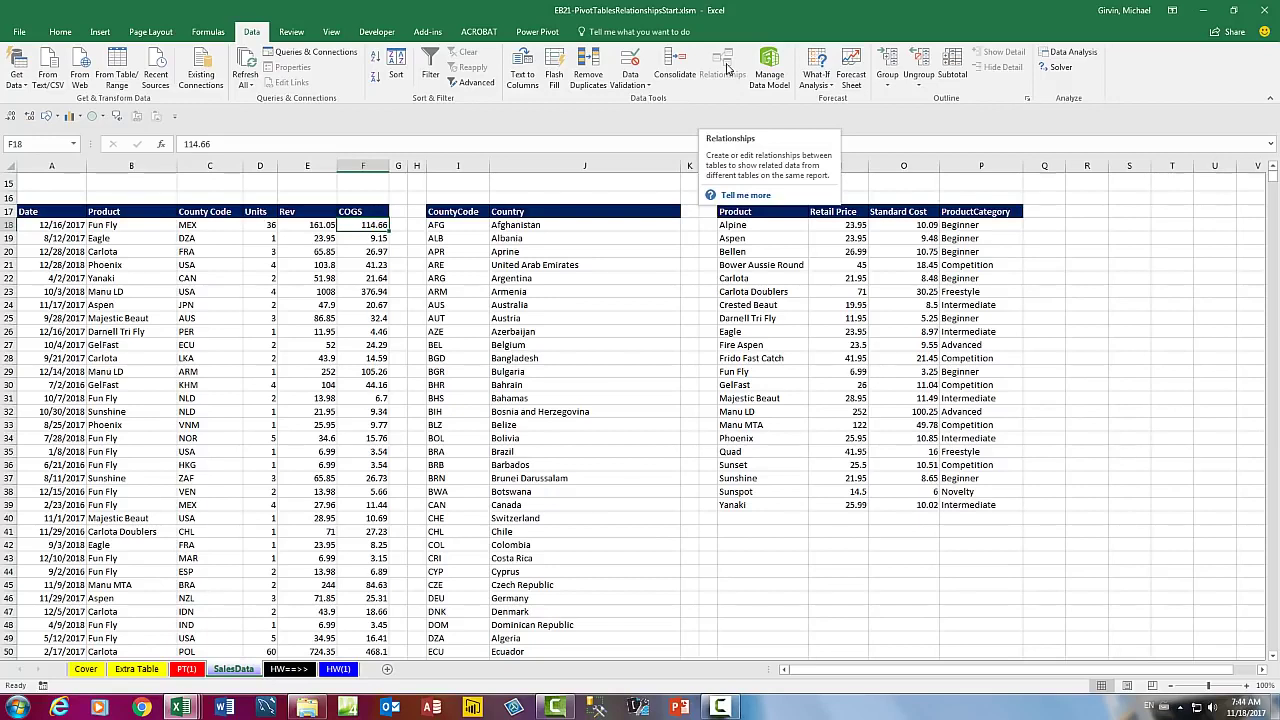
pyautogui.click(306, 259)
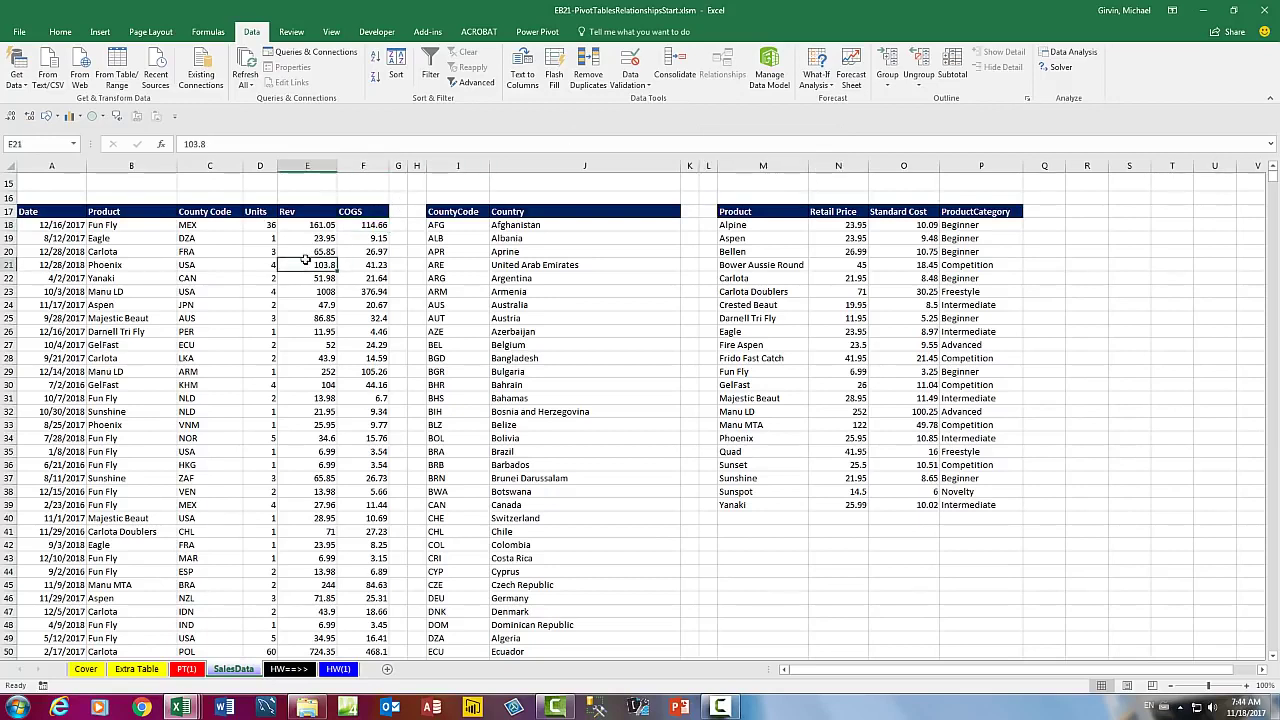
# Convert the sales data range A17:F73194 on the SalesData sheet into an Excel table with headers
pyautogui.click(524, 264)
pyautogui.click(847, 267)
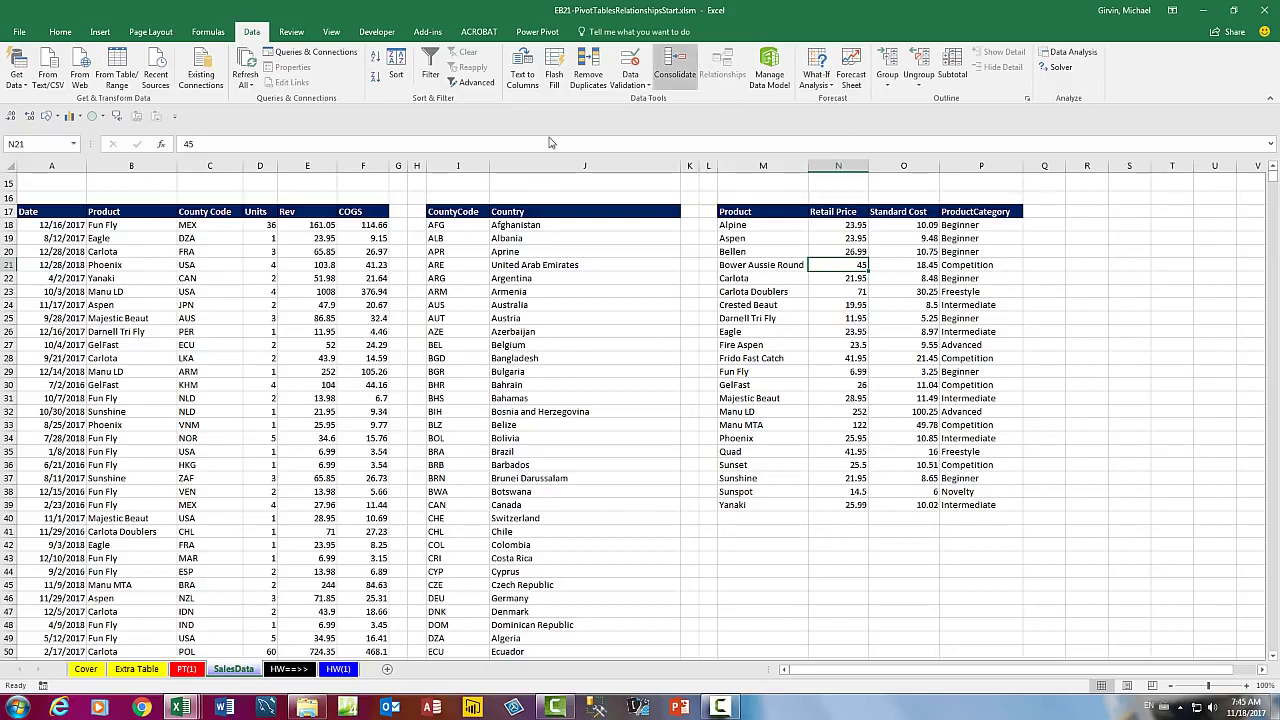
pyautogui.click(316, 225)
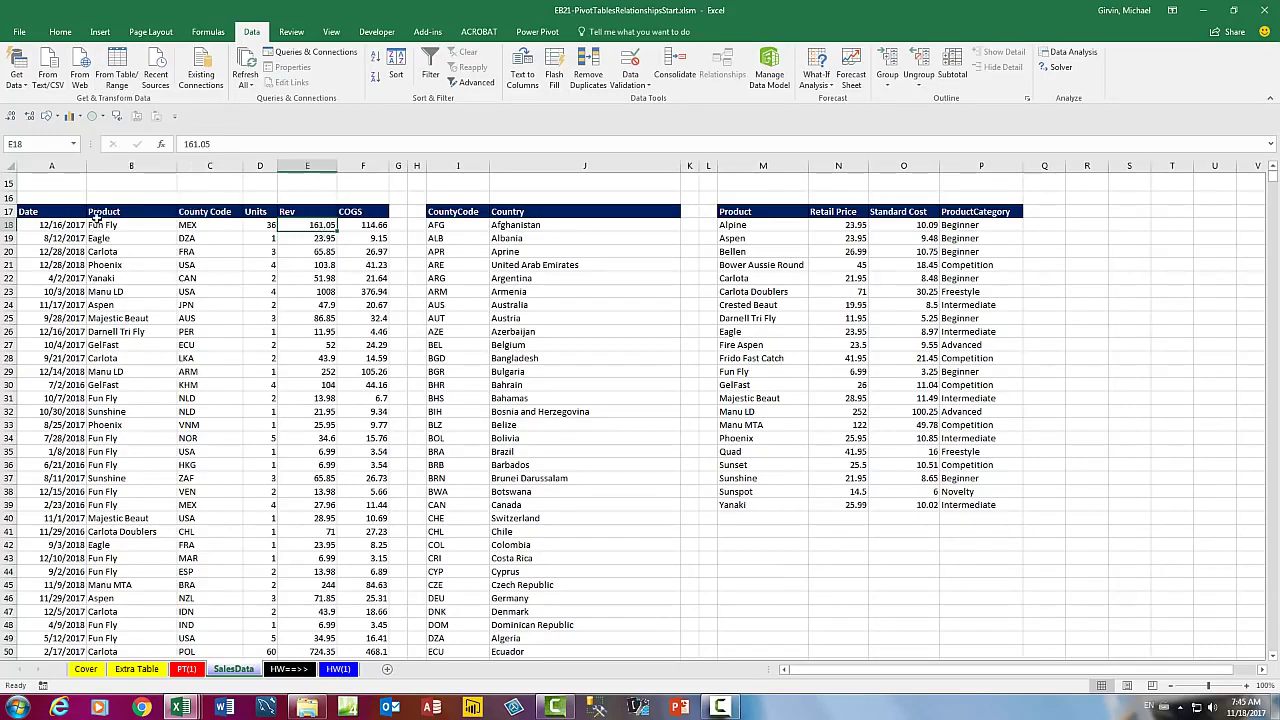
pyautogui.click(100, 31)
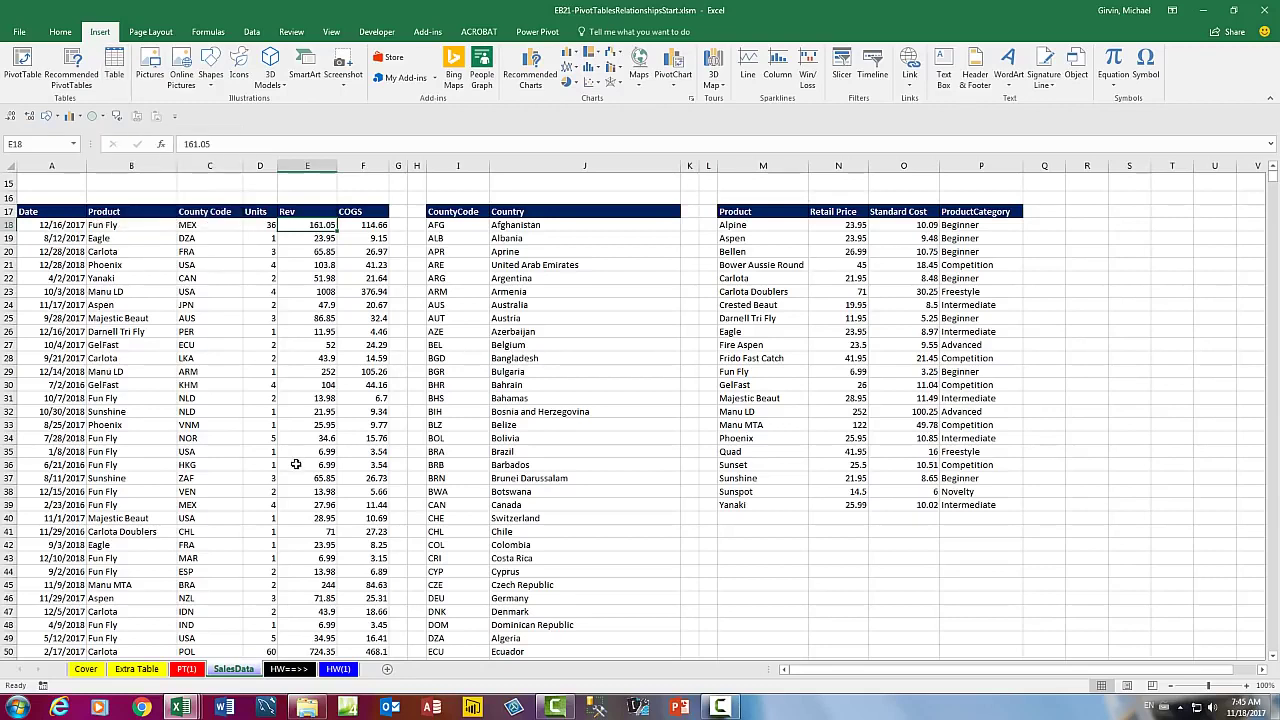
pyautogui.hotkey('ctrl', 't')
pyautogui.hotkey('ctrl', 't')
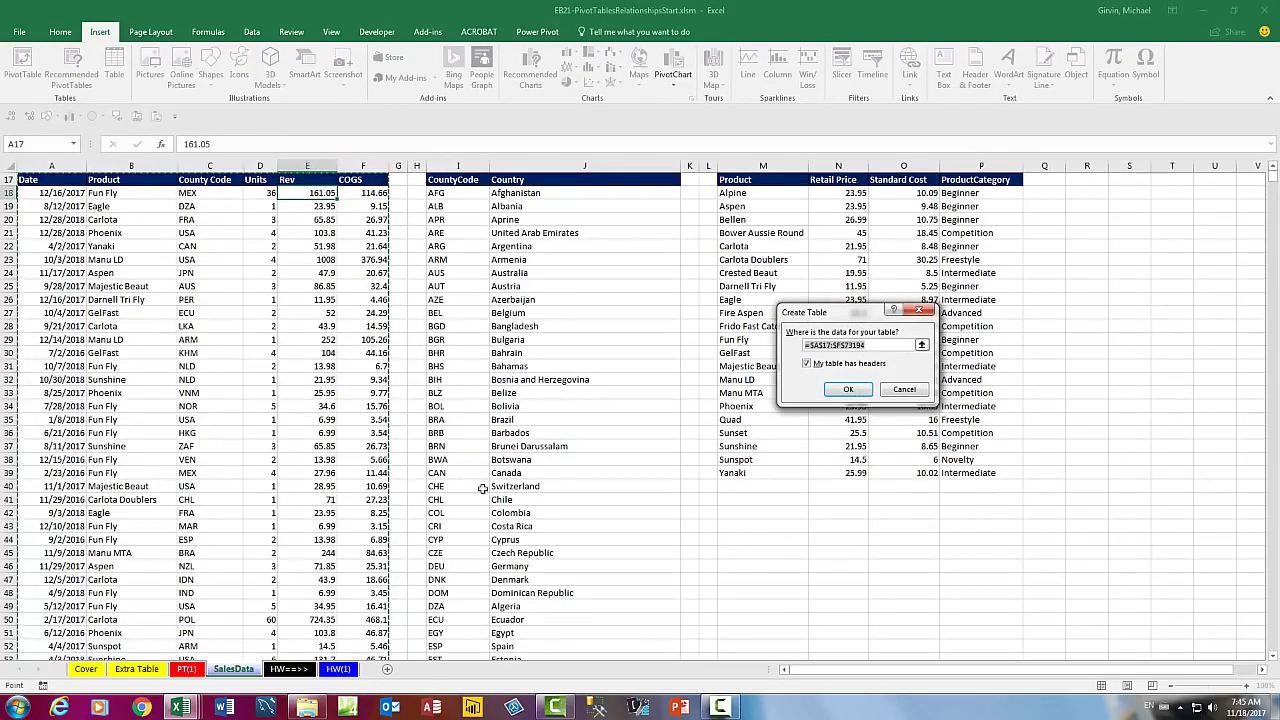
pyautogui.moveTo(846, 312); pyautogui.dragTo(378, 272)
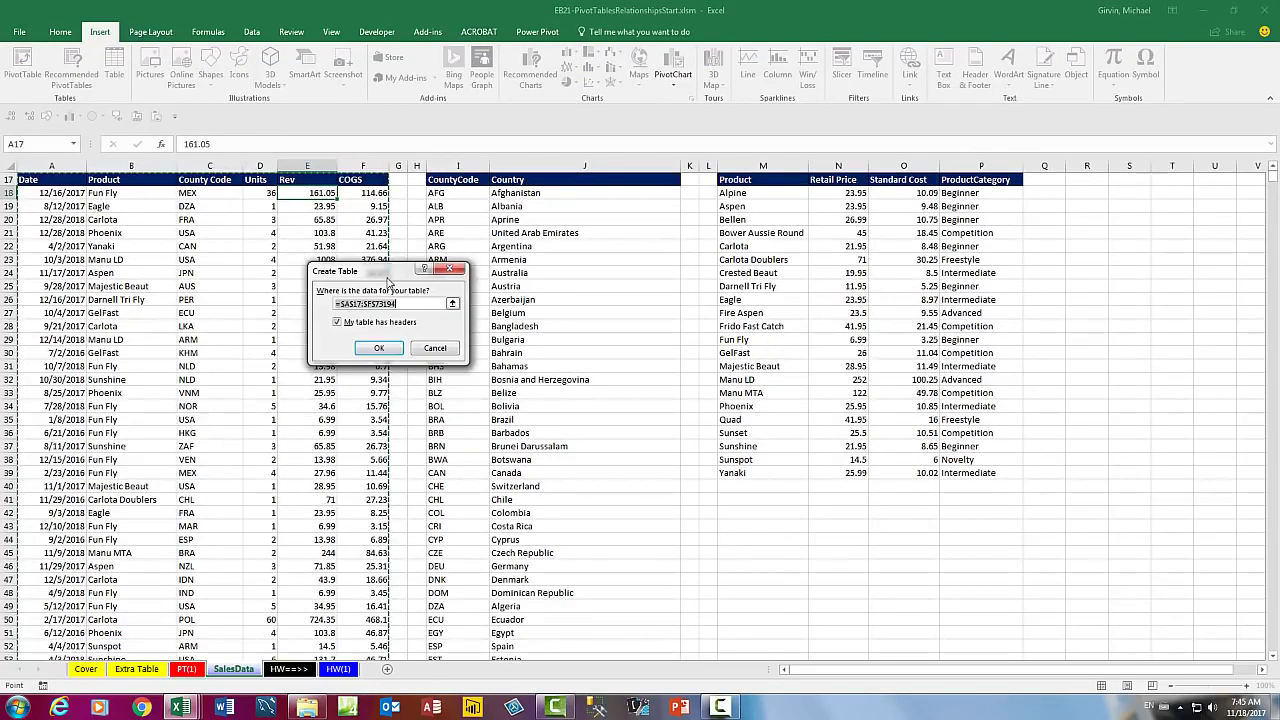
pyautogui.click(379, 349)
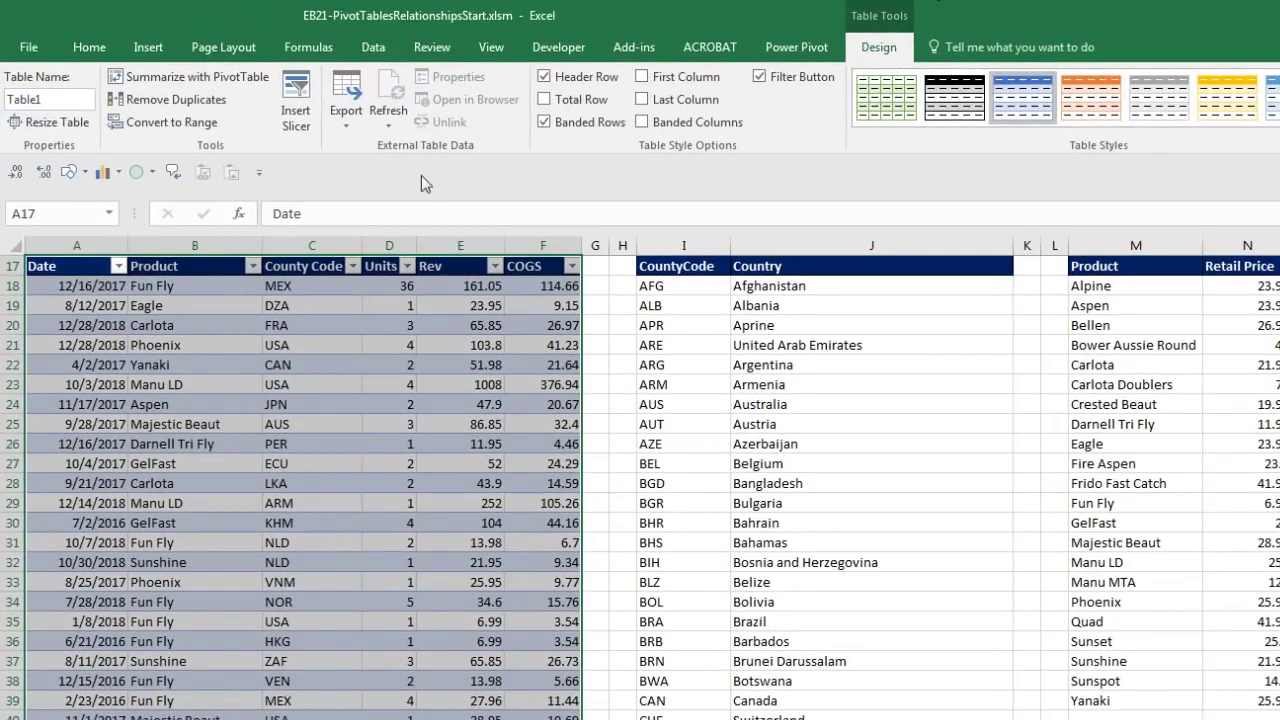
# Name the new sales data table SalesTable
pyautogui.click(46, 99)
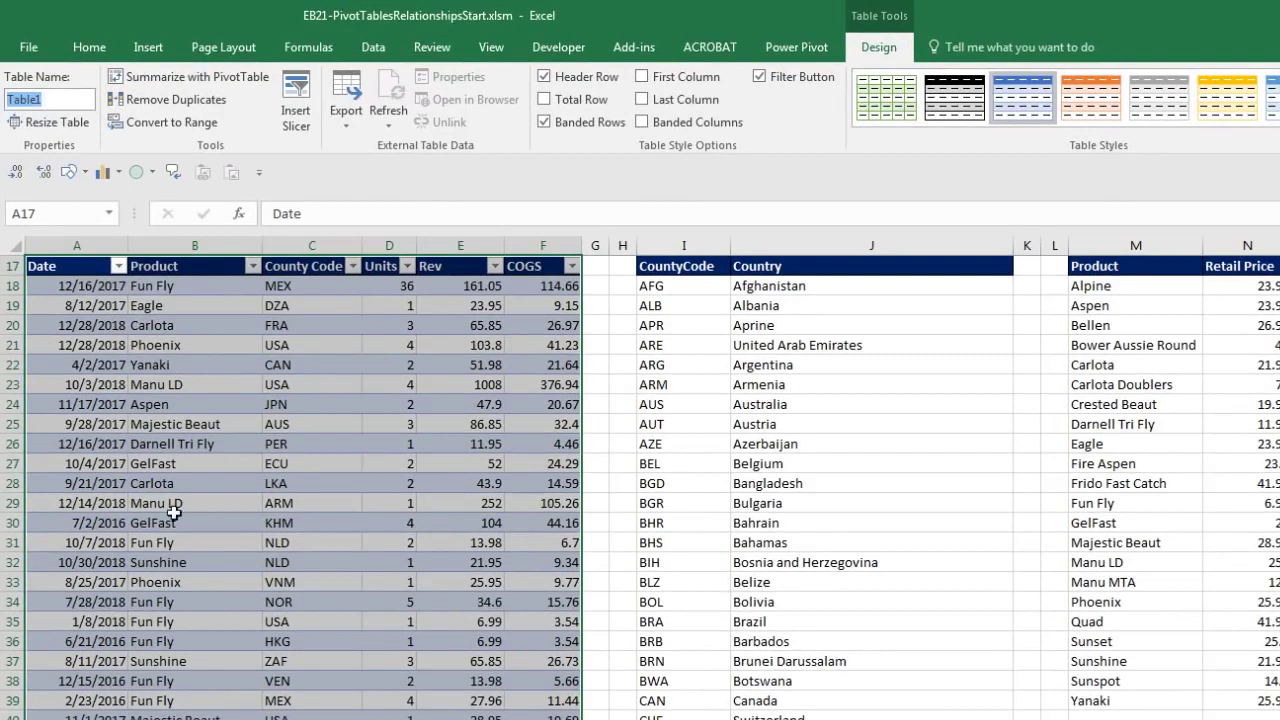
pyautogui.write('SalesTable')
pyautogui.press('Return')
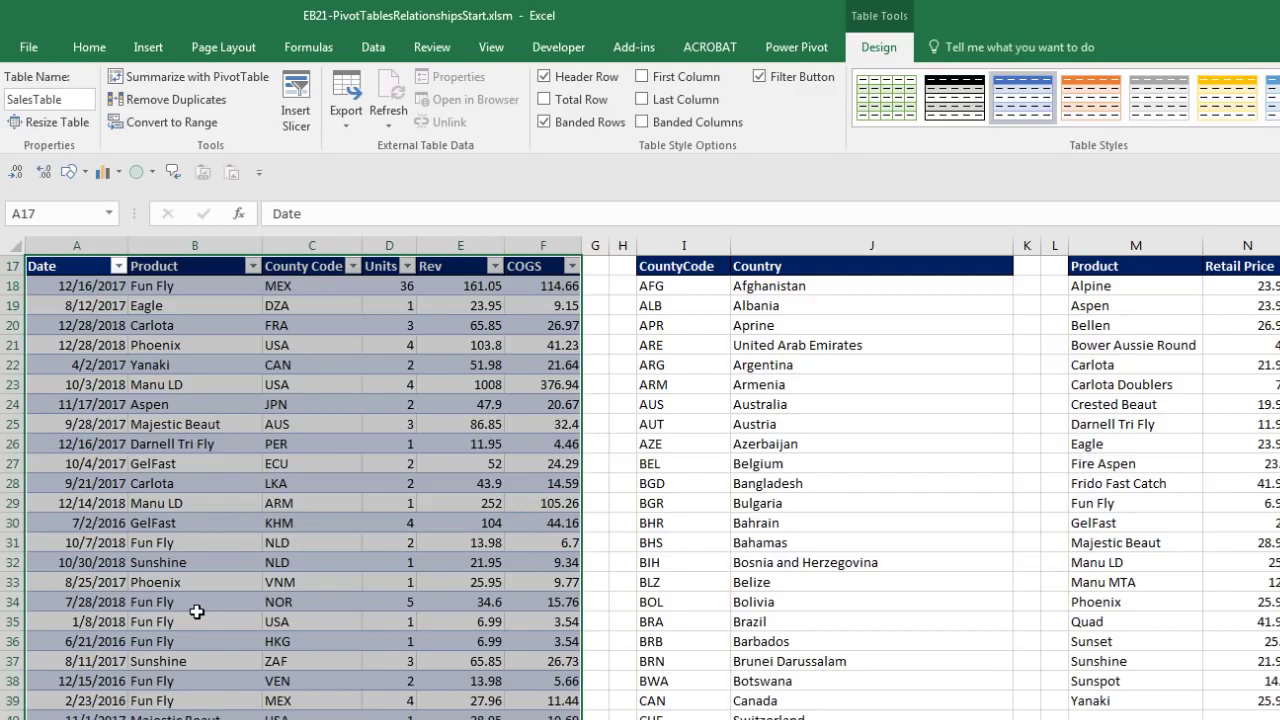
# Convert the country code lookup range I17:J143 into an Excel table with headers and name it CountyLookupTable
pyautogui.click(786, 310)
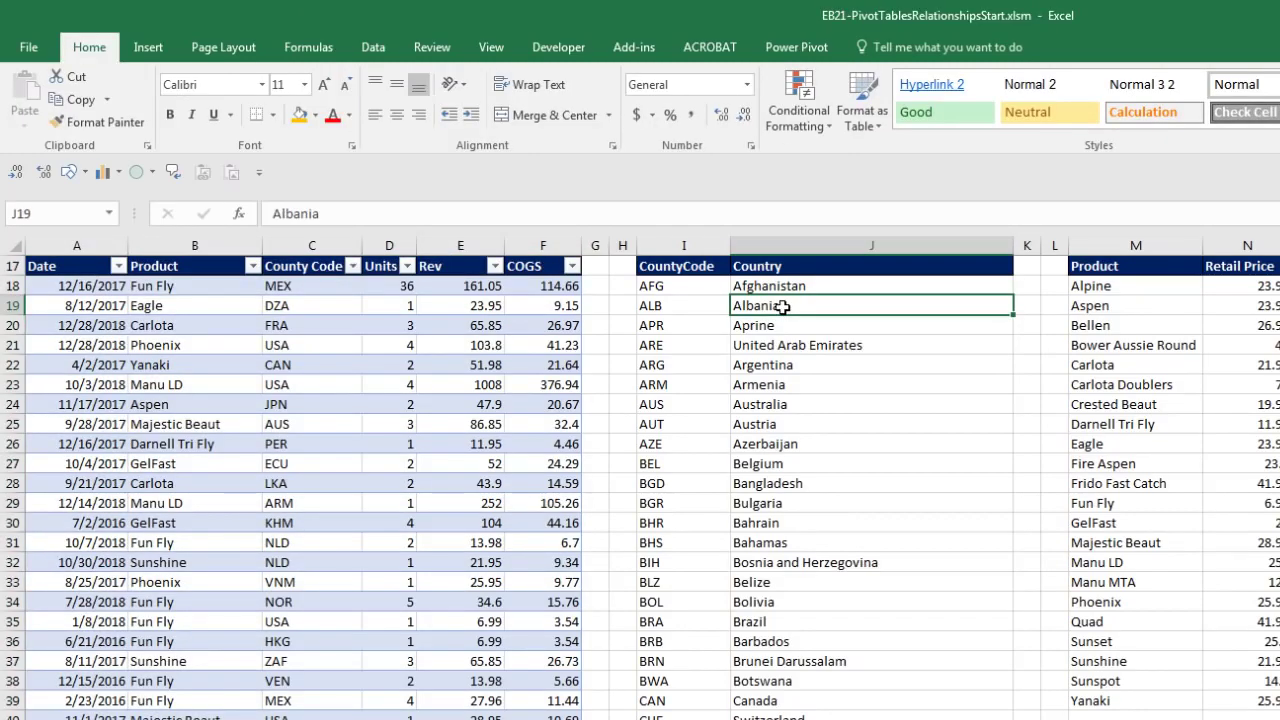
pyautogui.hotkey('ctrl', 't')
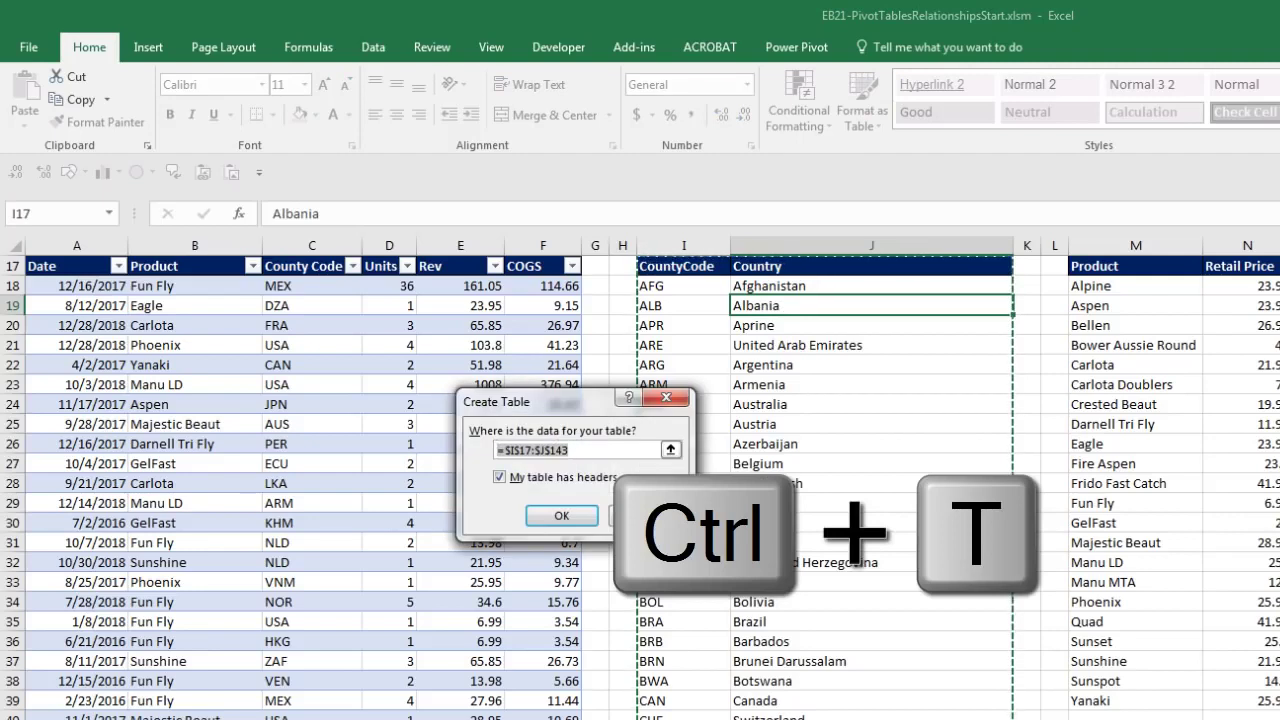
pyautogui.press('Return')
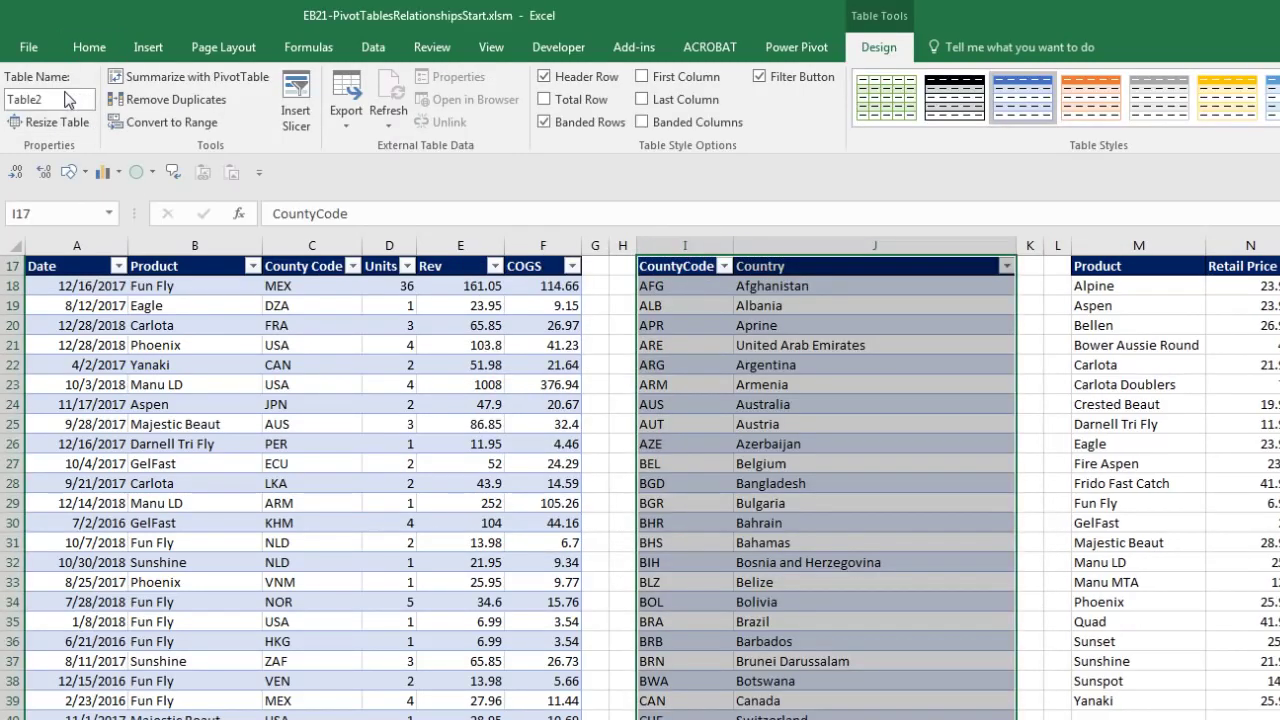
pyautogui.click(56, 99)
pyautogui.write('CountyLookupTable')
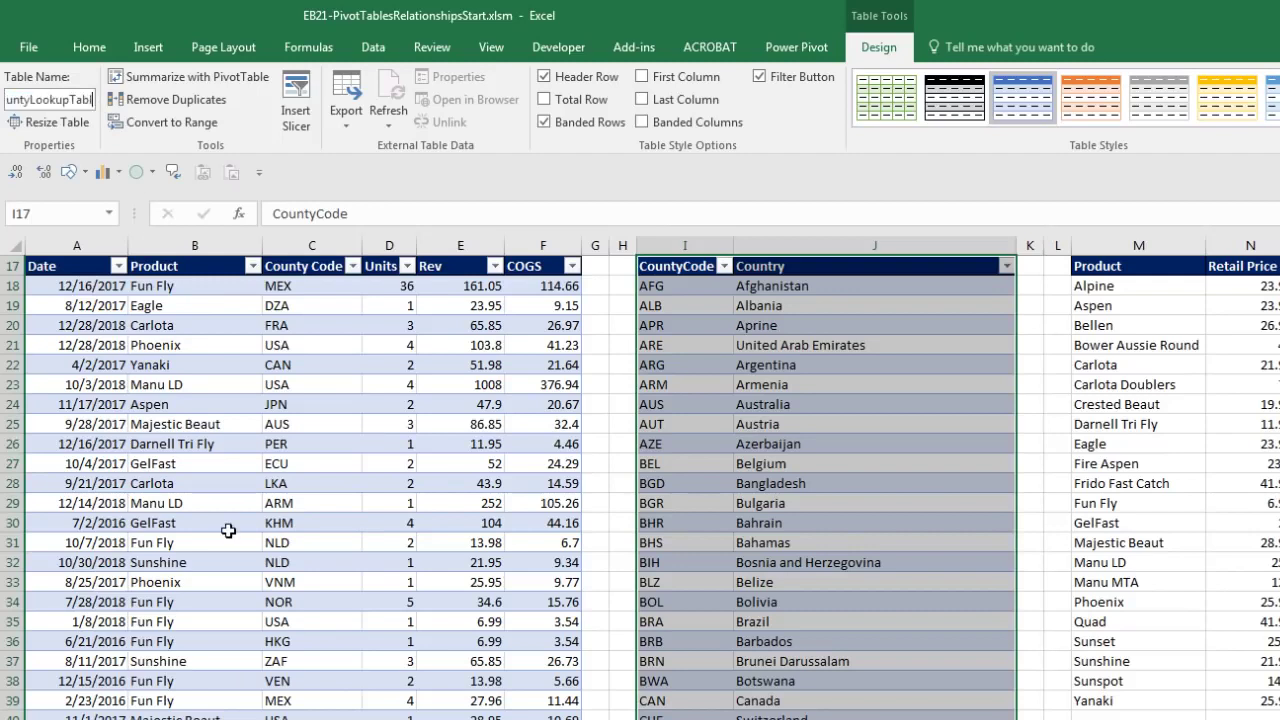
pyautogui.press('Return')
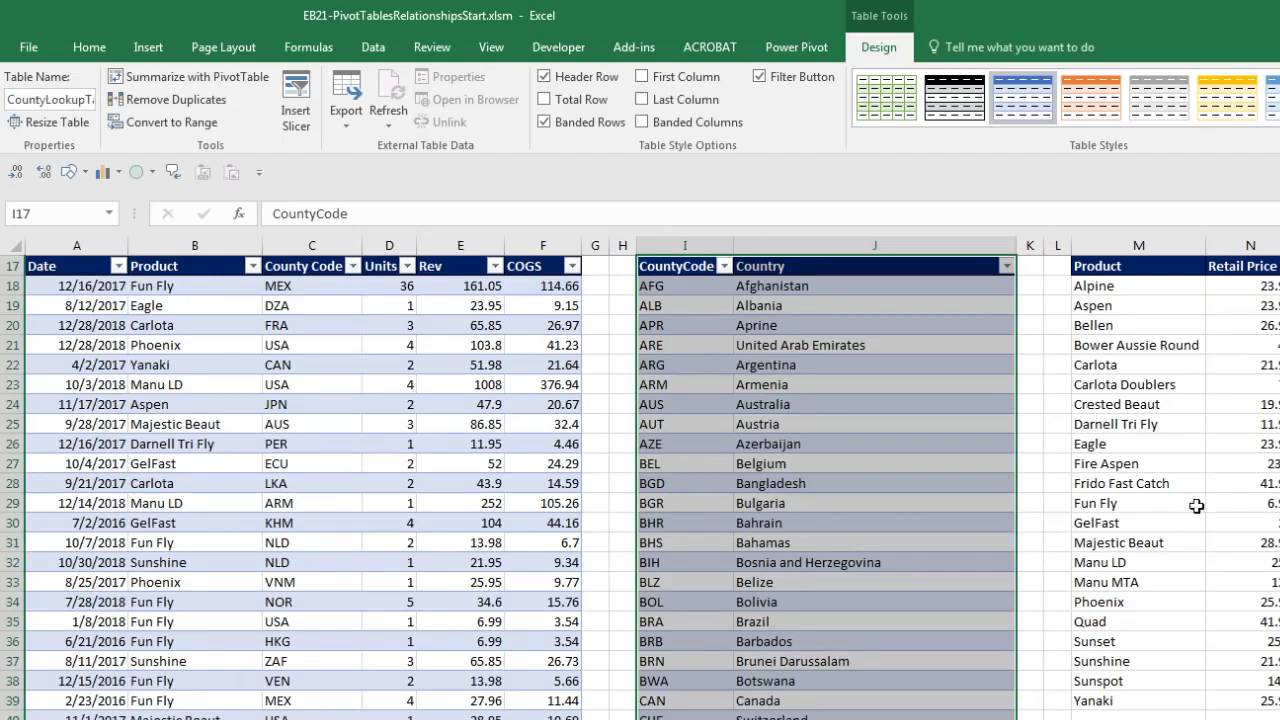
# Convert the product lookup range starting at M17 into an Excel table and name it ProductLookupTable
pyautogui.click(1157, 348)
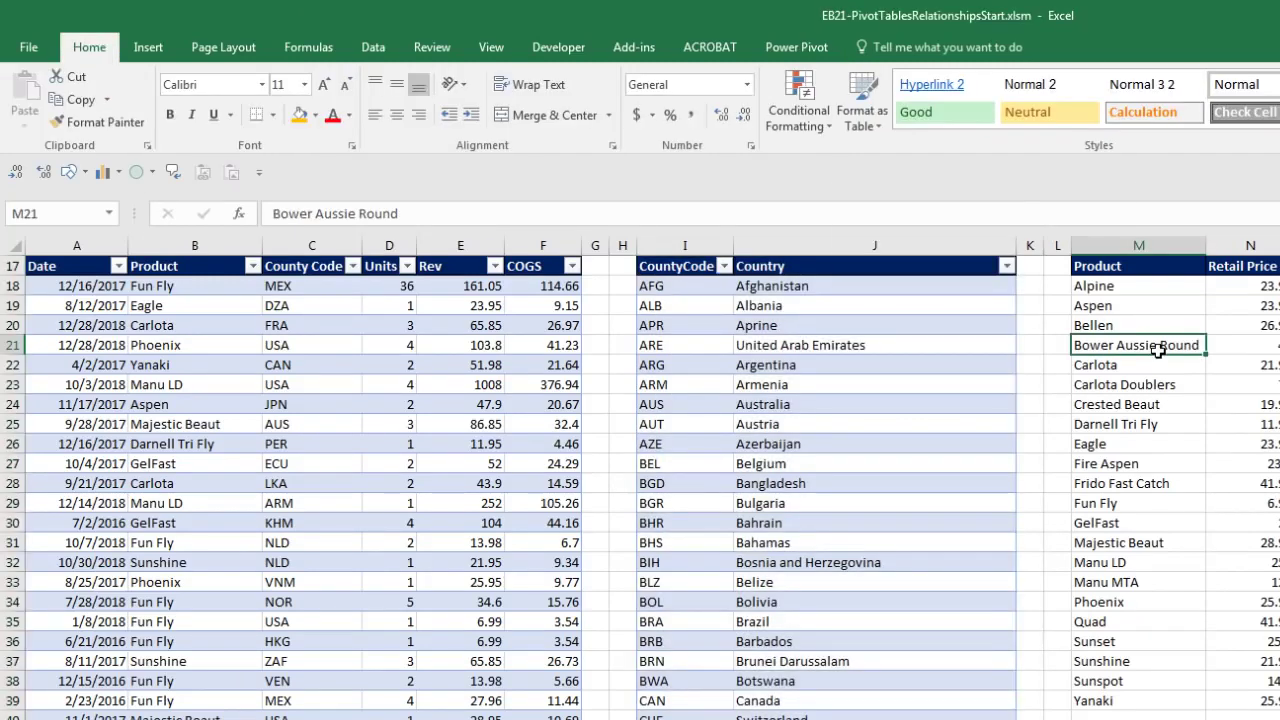
pyautogui.hotkey('ctrl', 't')
pyautogui.press('Return')
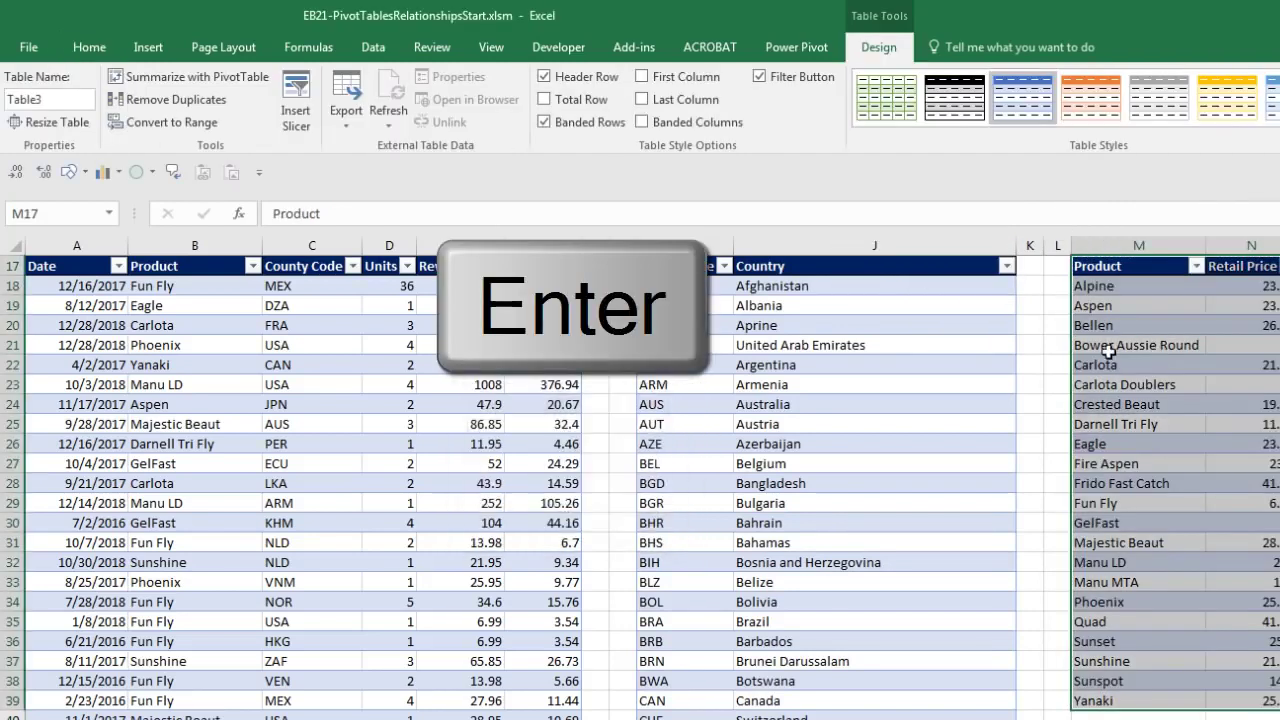
pyautogui.click(50, 99)
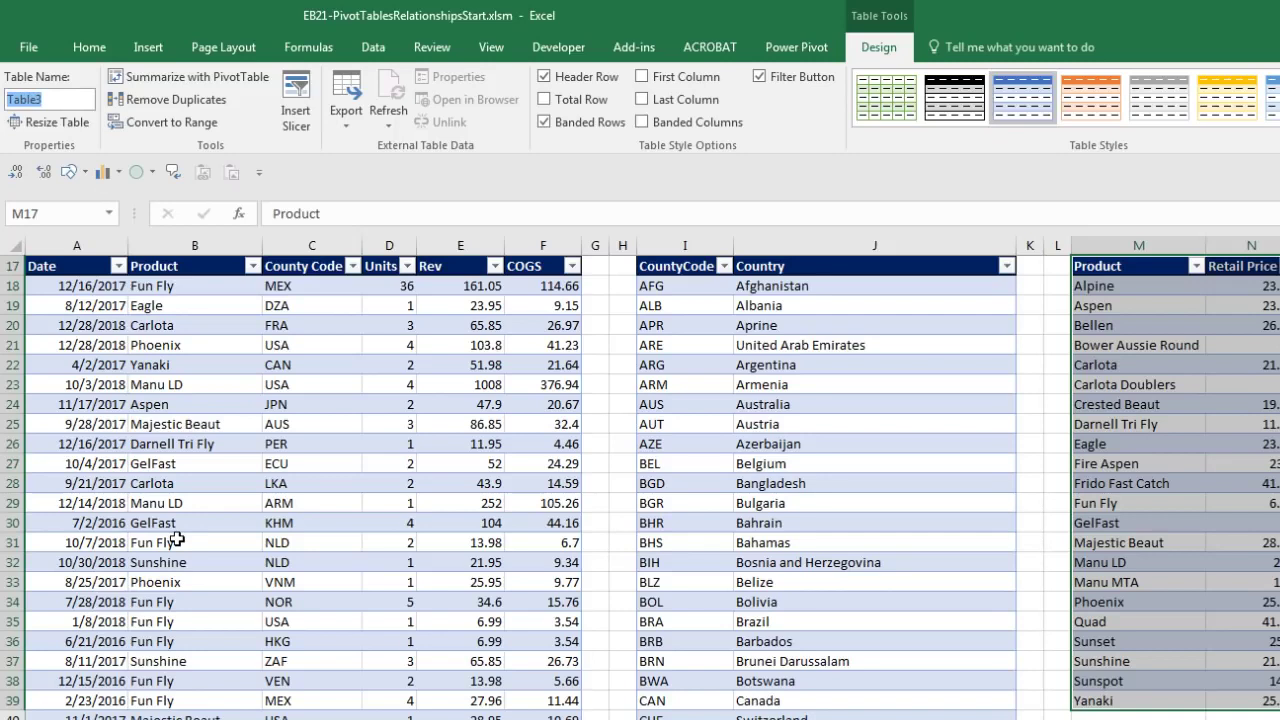
pyautogui.write('ProductLookupTable')
pyautogui.press('Return')
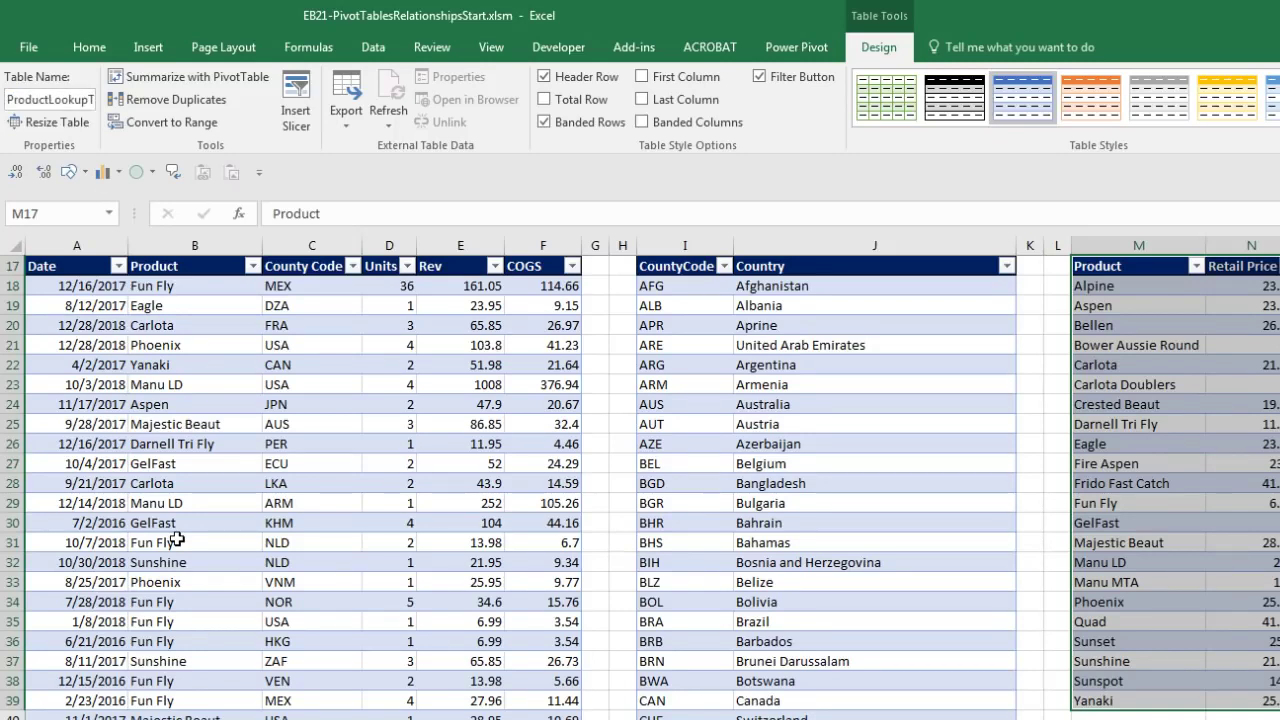
# Check which worksheet tables are offered for a new relationship, and inspect the Phones Purchased table on the Extra Table sheet
pyautogui.scroll(1, 303, 545)
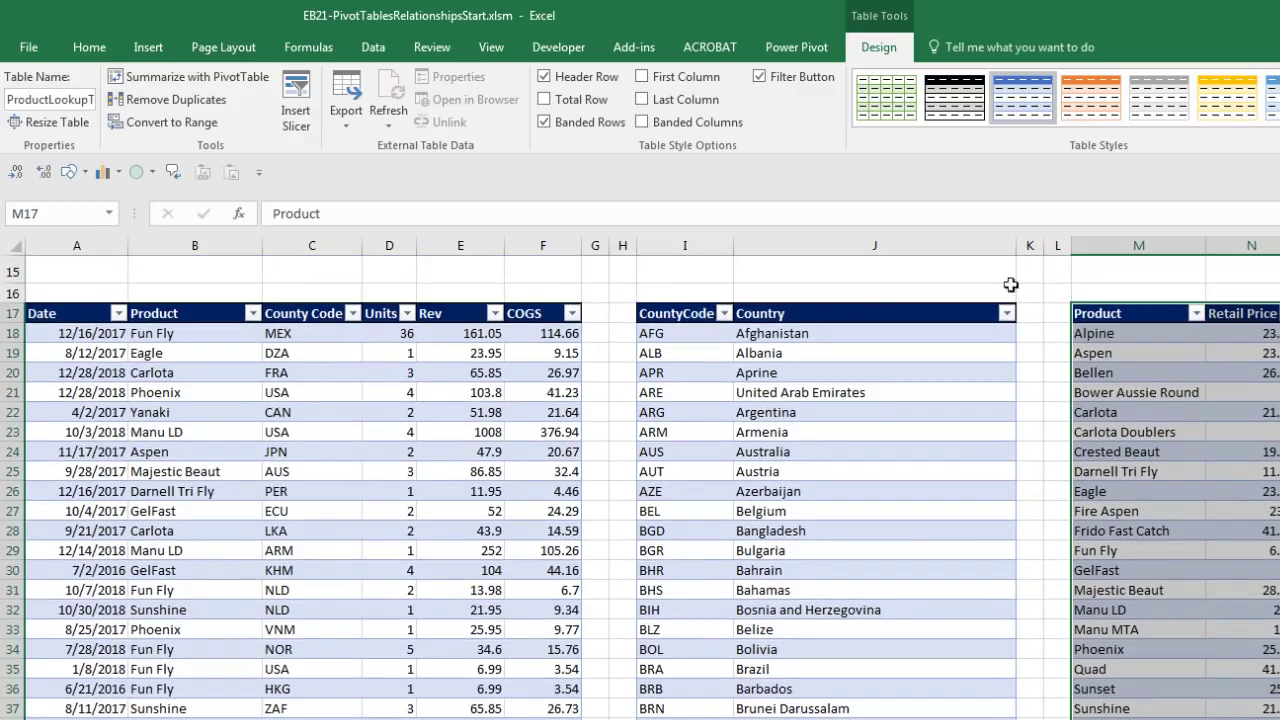
pyautogui.click(433, 353)
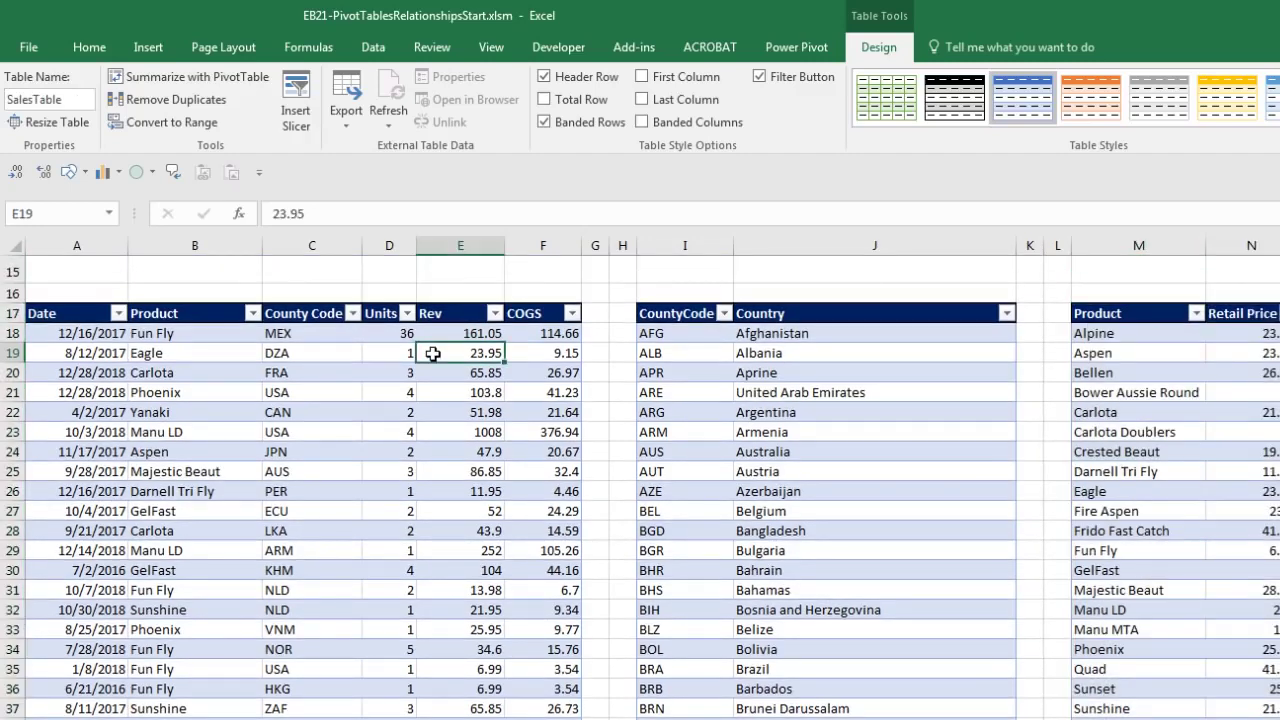
pyautogui.click(373, 47)
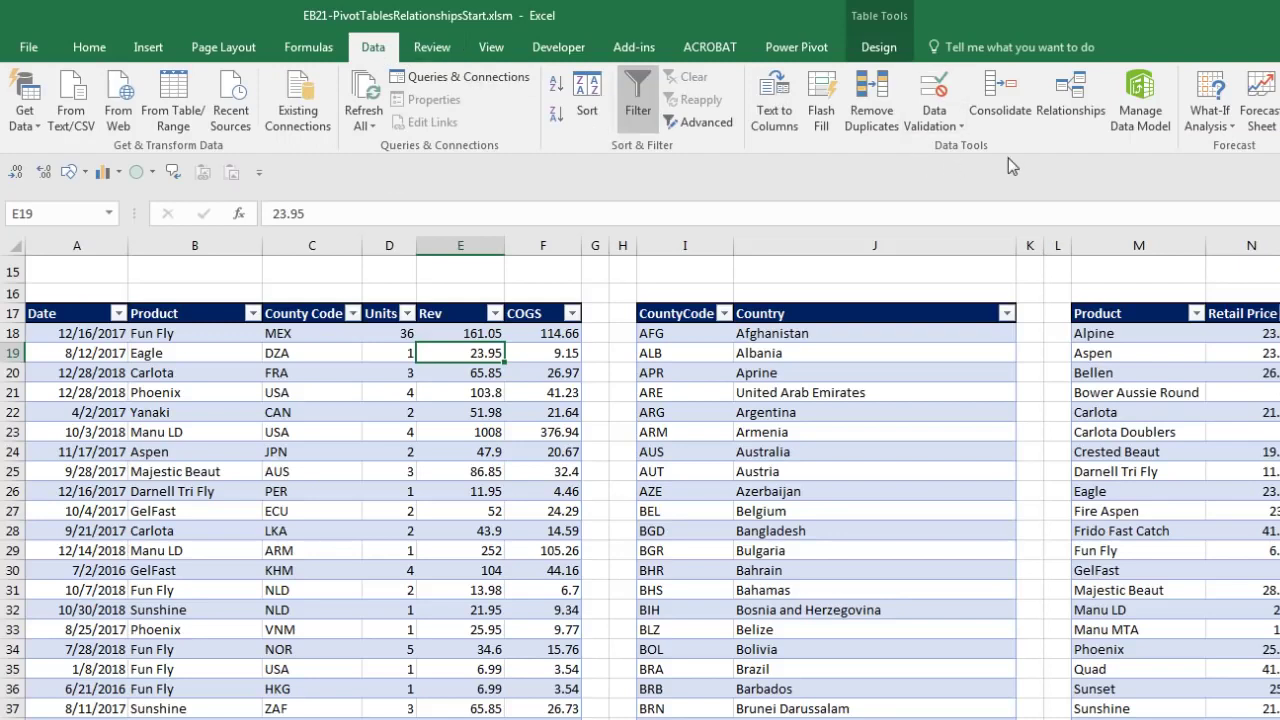
pyautogui.click(1076, 108)
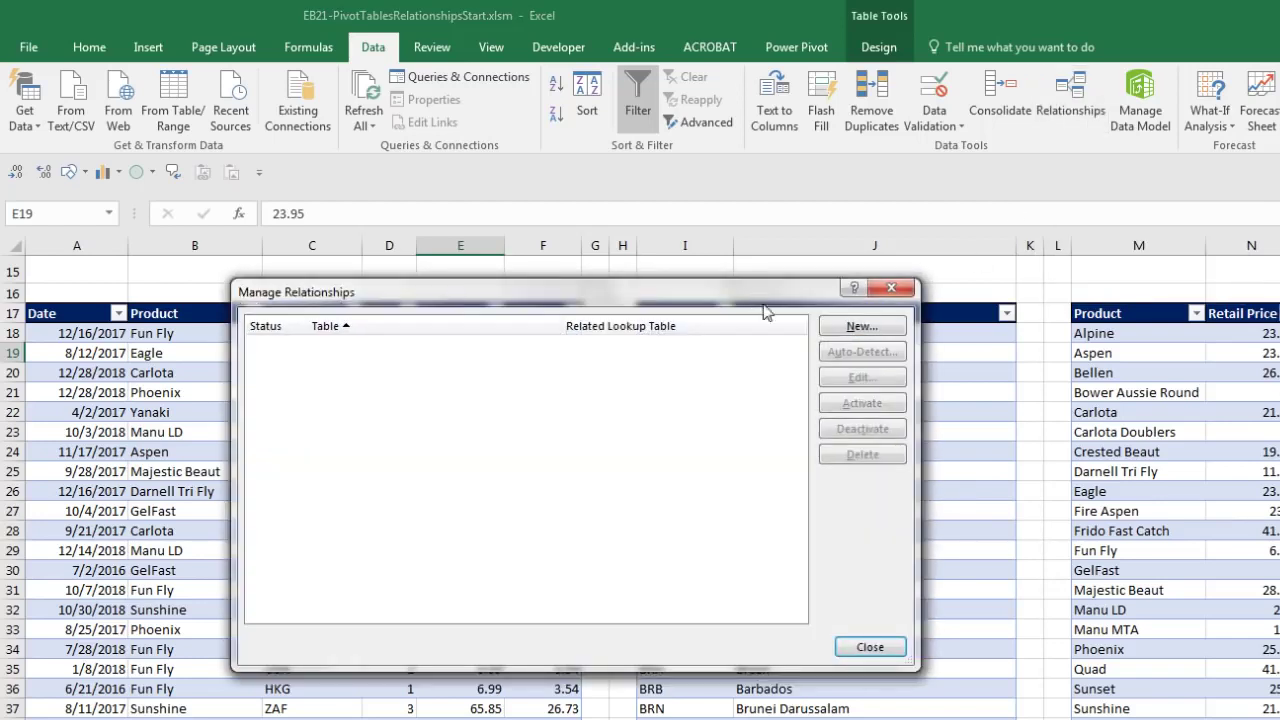
pyautogui.moveTo(751, 294); pyautogui.dragTo(809, 367)
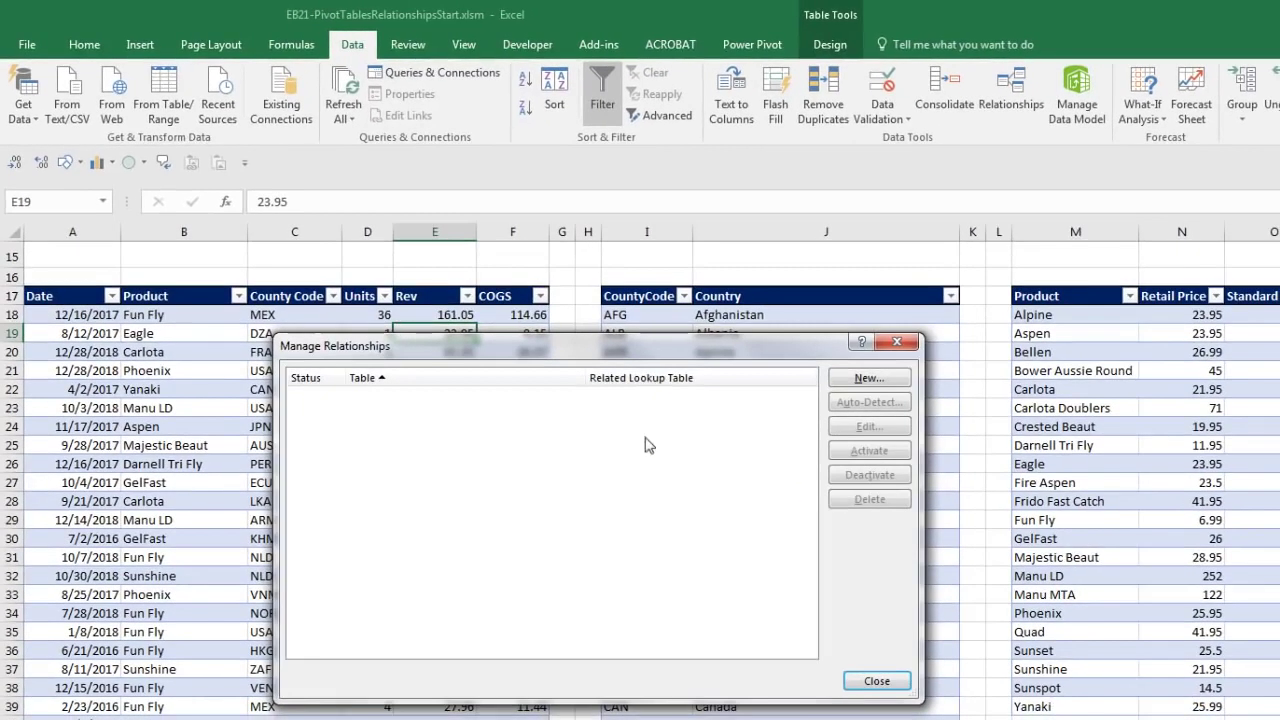
pyautogui.click(869, 378)
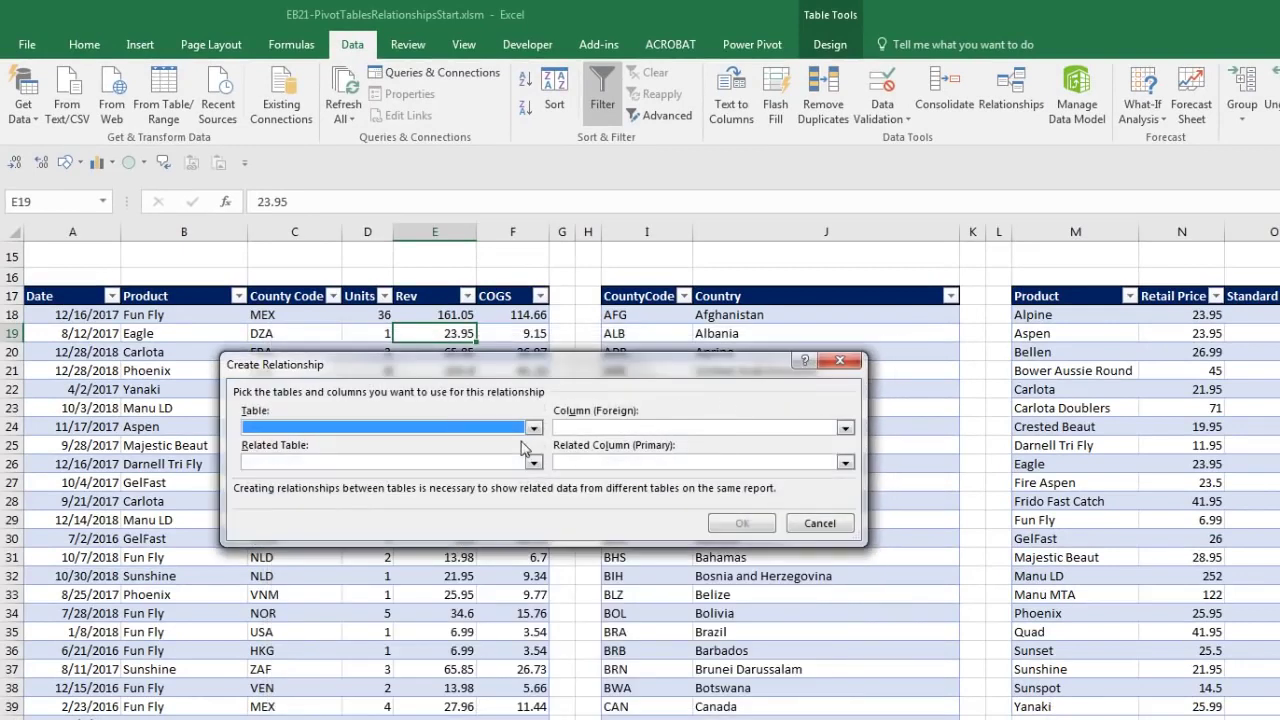
pyautogui.click(535, 428)
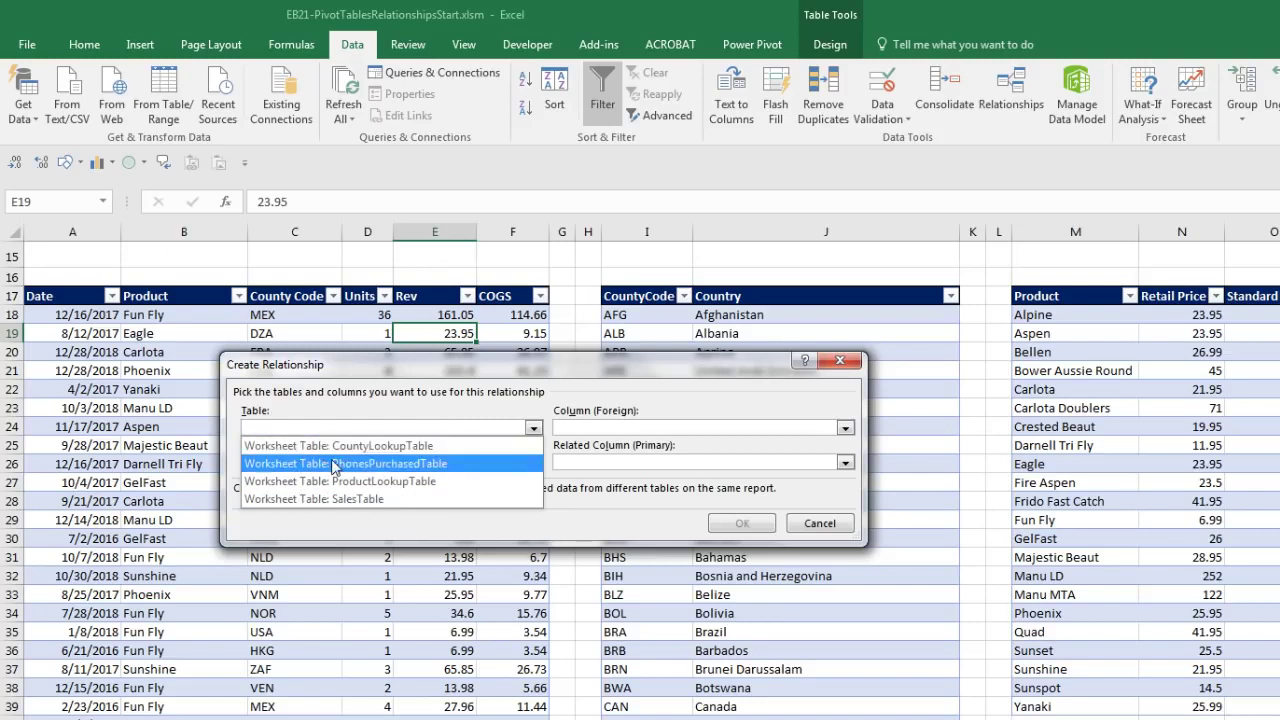
pyautogui.press('Up')
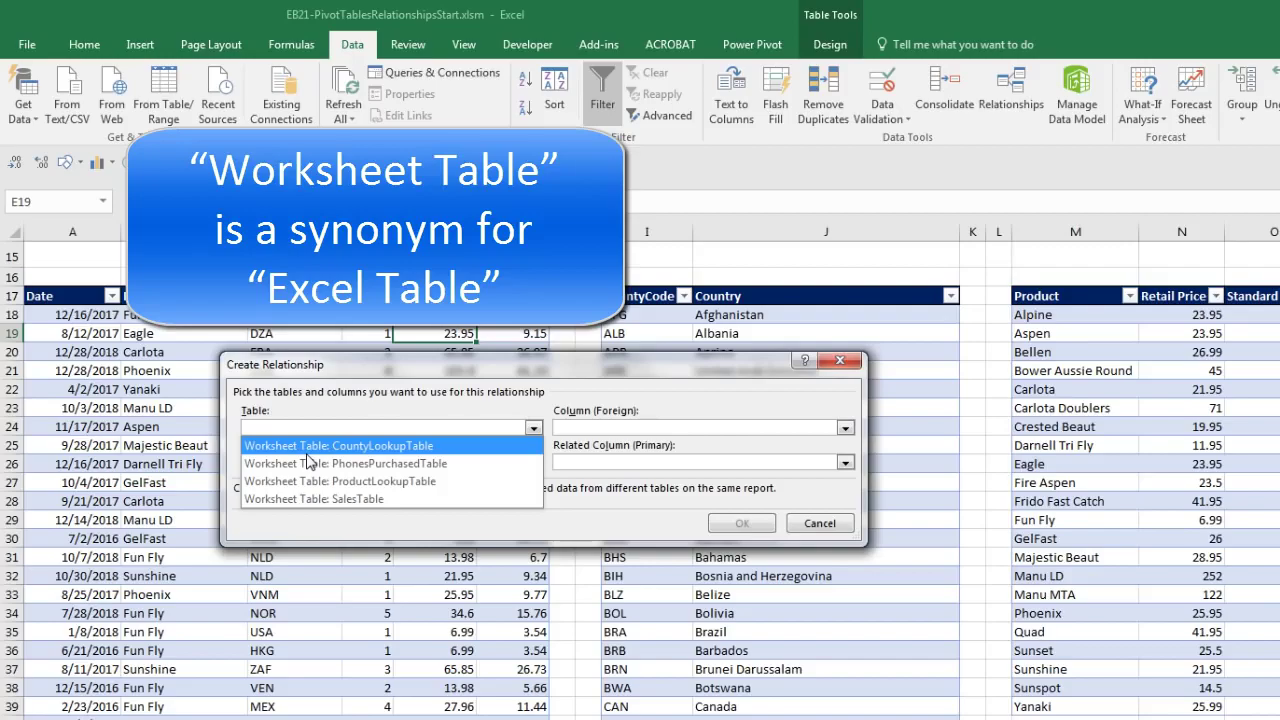
pyautogui.press('Escape')
pyautogui.press('Escape')
pyautogui.press('Escape')
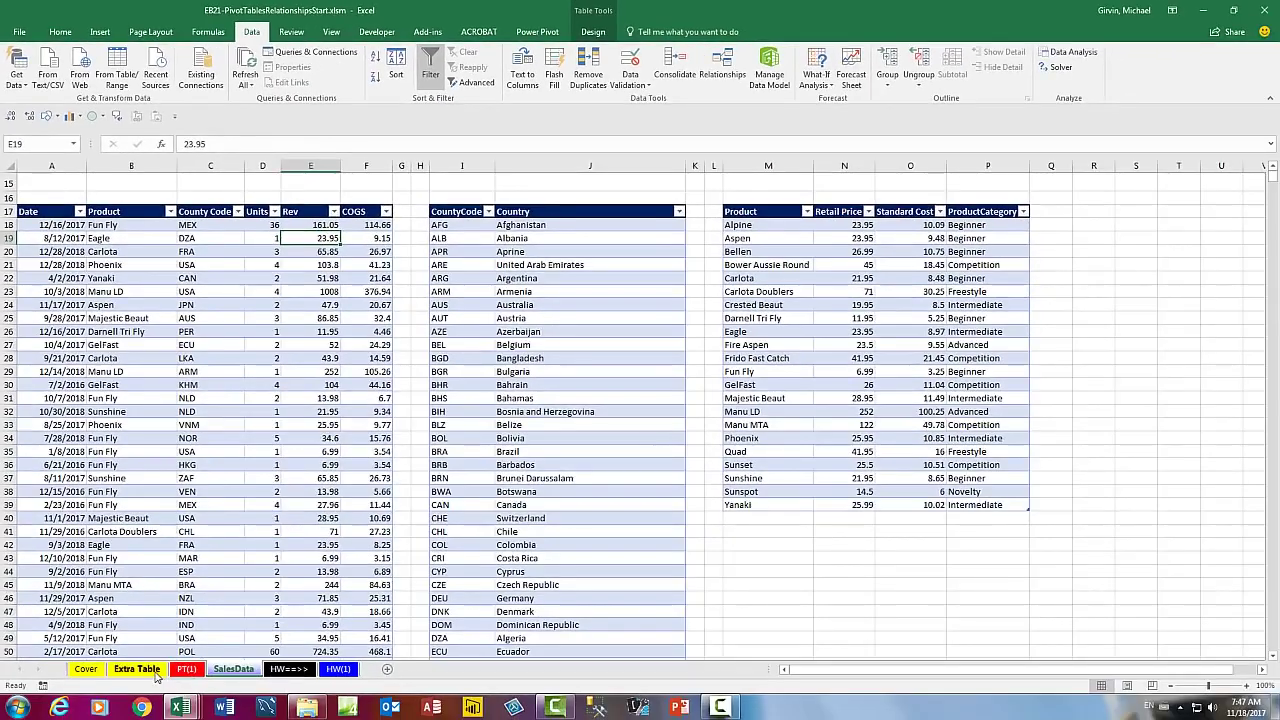
pyautogui.click(137, 669)
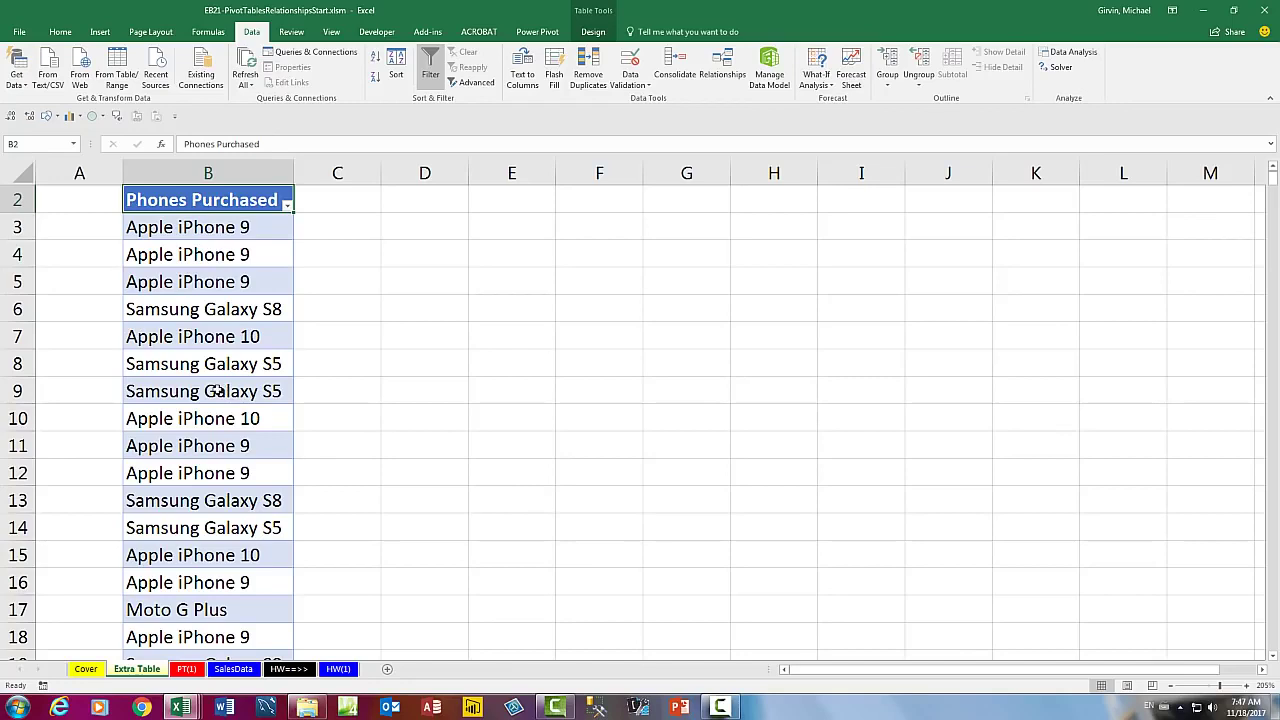
pyautogui.click(227, 672)
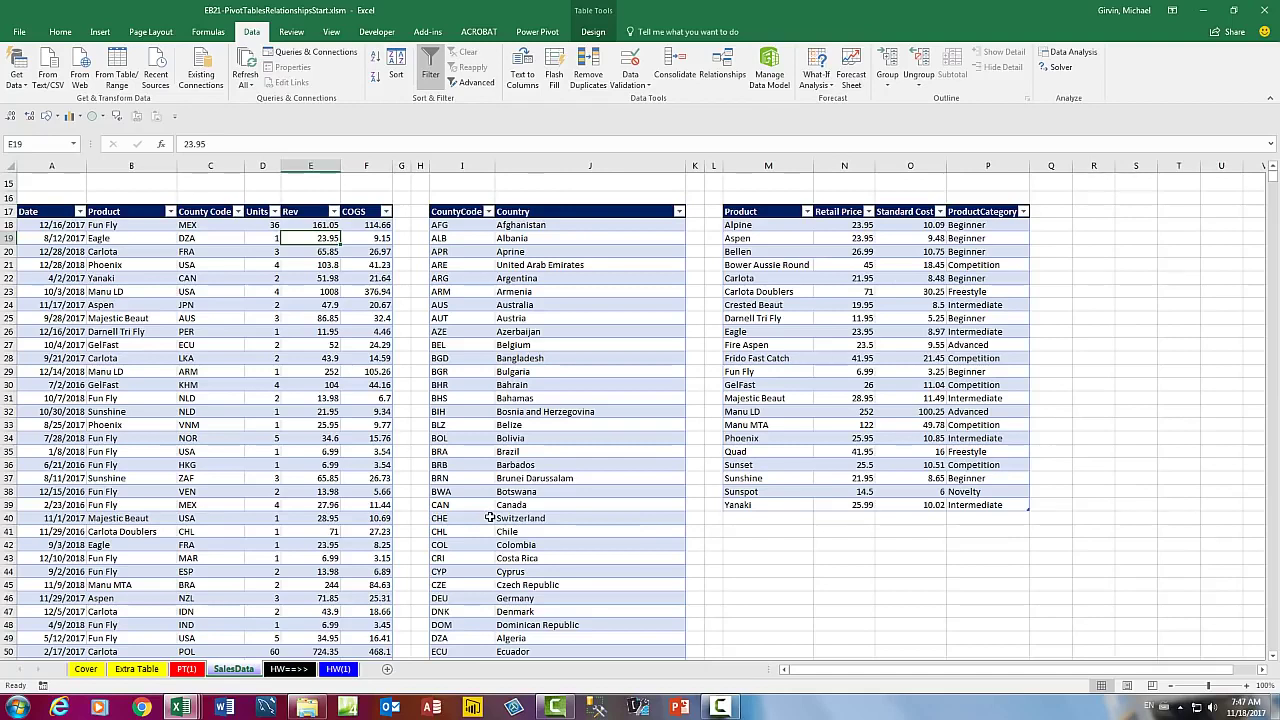
# Create a relationship from SalesTable's County Code column to the CountyCode column of CountyLookupTable
pyautogui.click(736, 74)
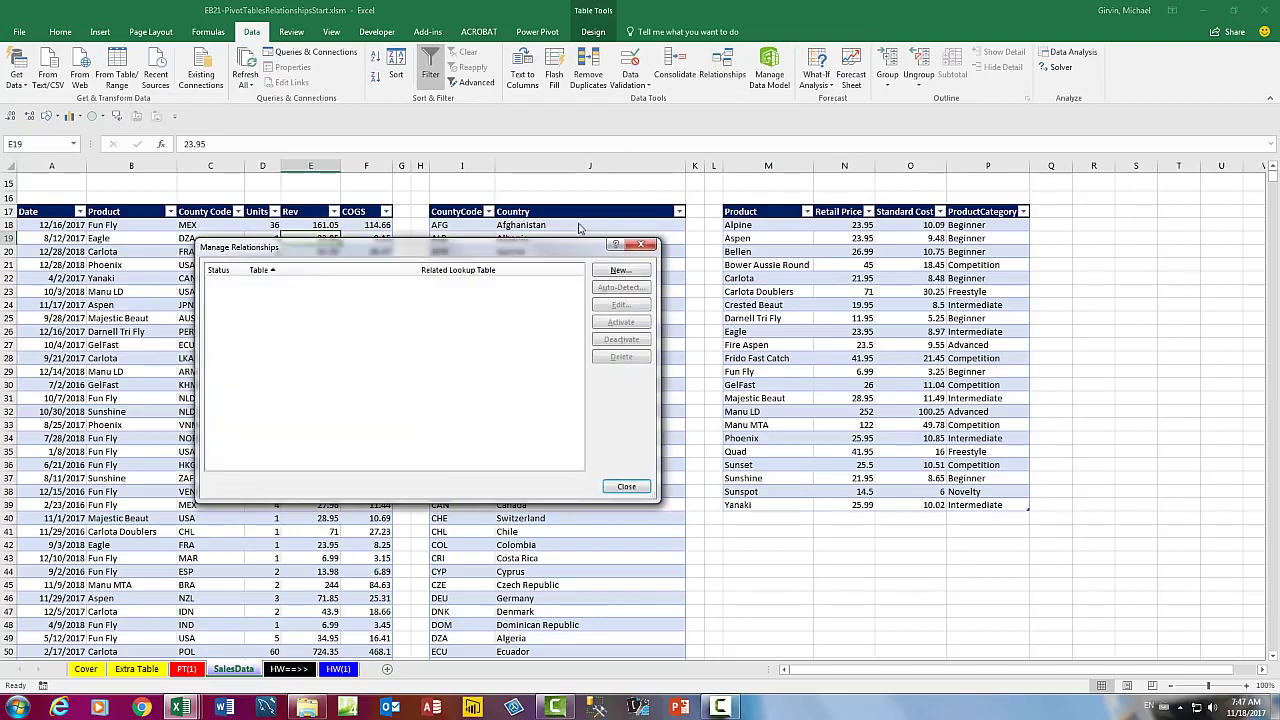
pyautogui.click(620, 270)
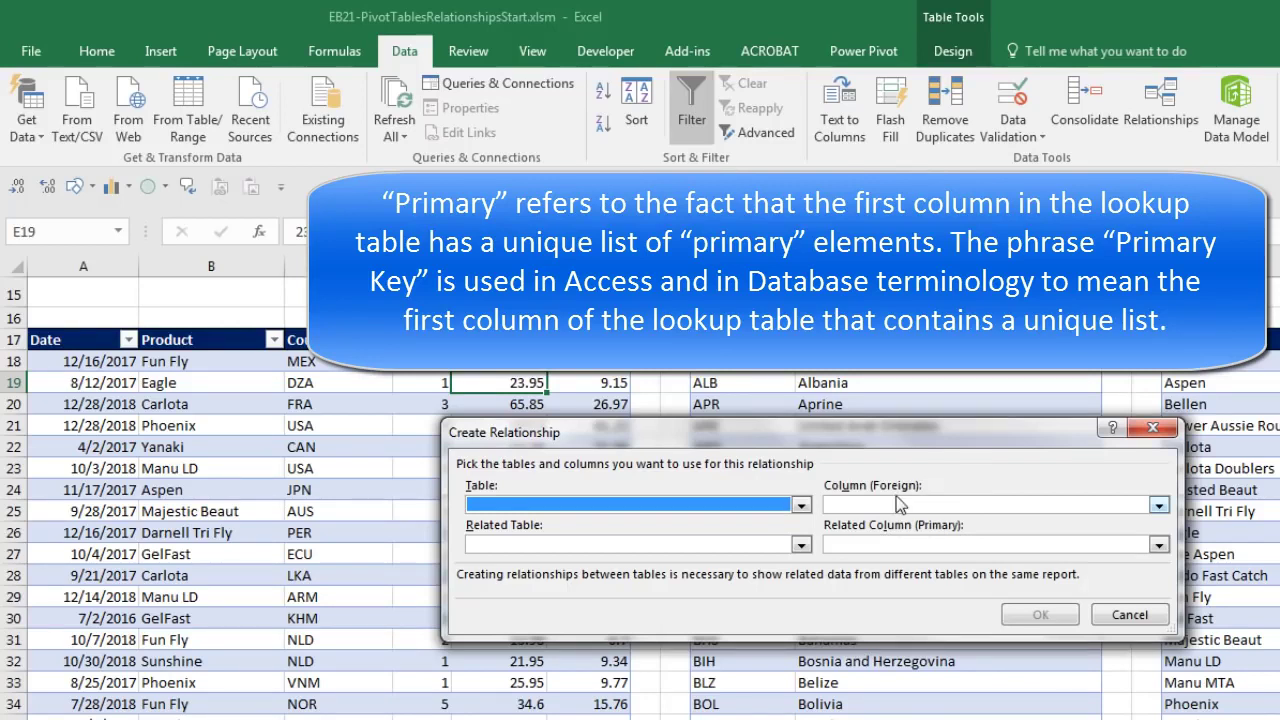
pyautogui.click(530, 505)
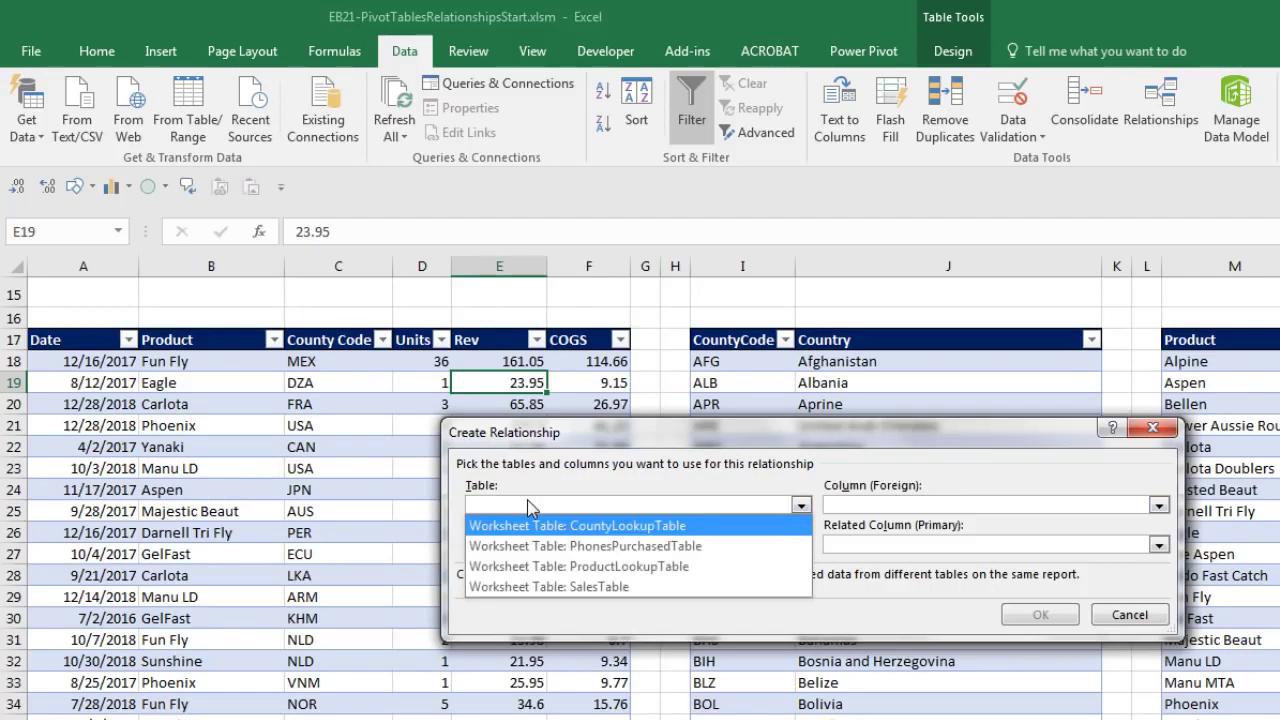
pyautogui.click(571, 590)
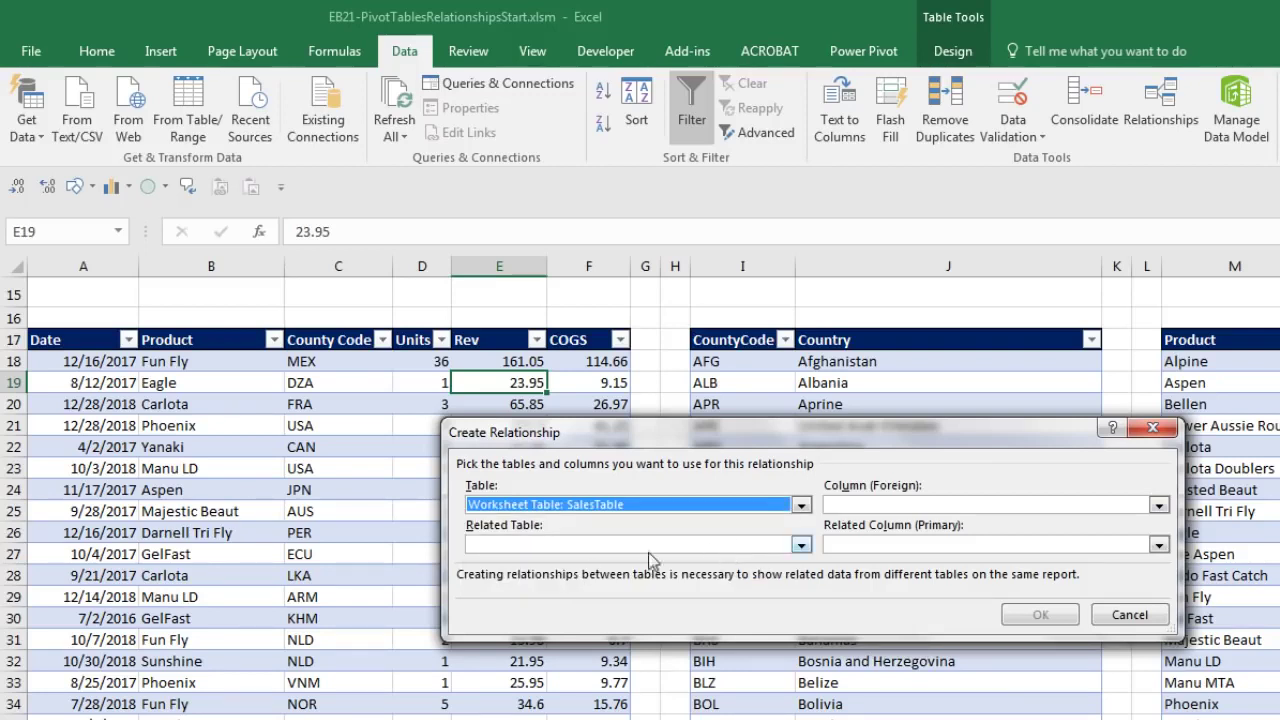
pyautogui.click(540, 548)
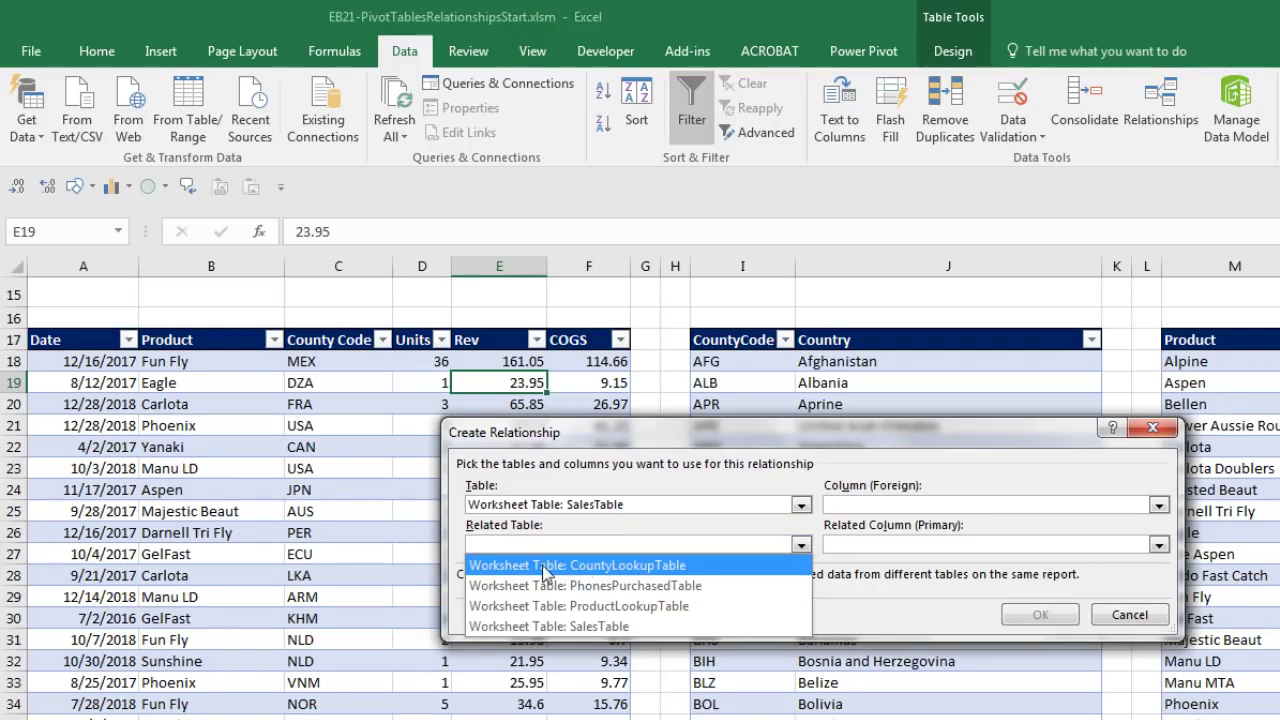
pyautogui.click(513, 566)
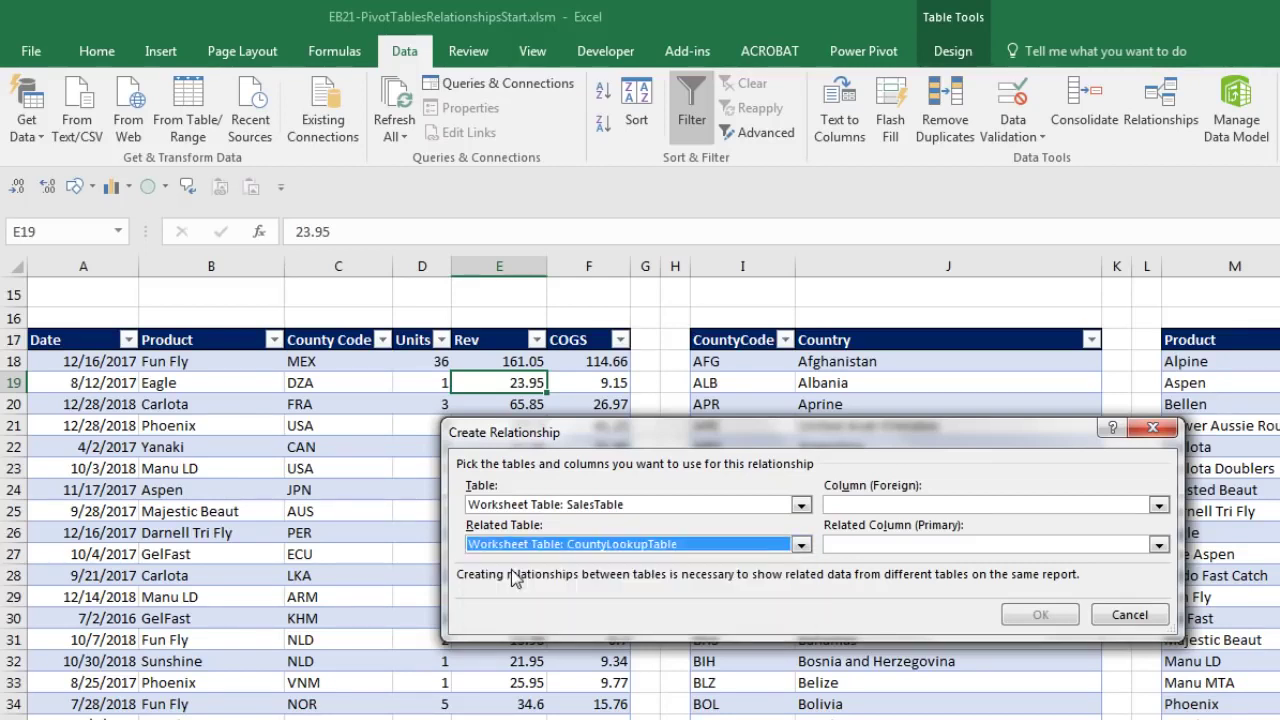
pyautogui.click(1157, 505)
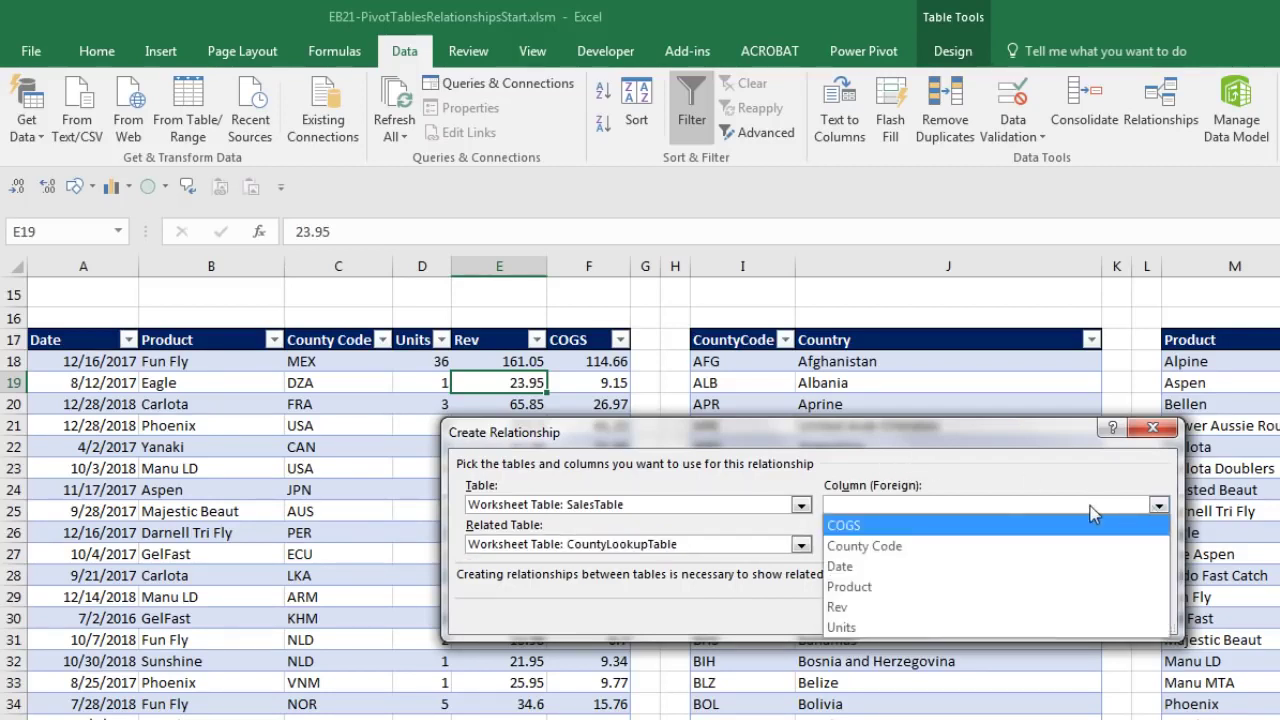
pyautogui.click(917, 548)
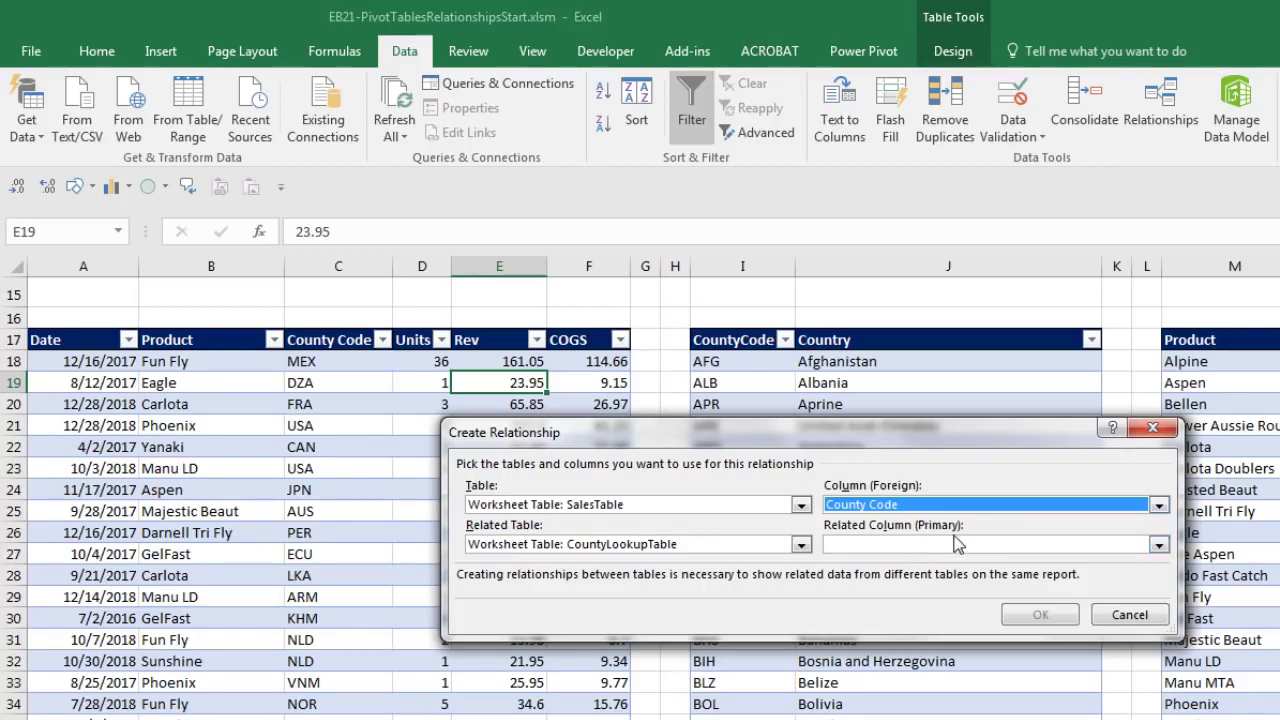
pyautogui.click(944, 545)
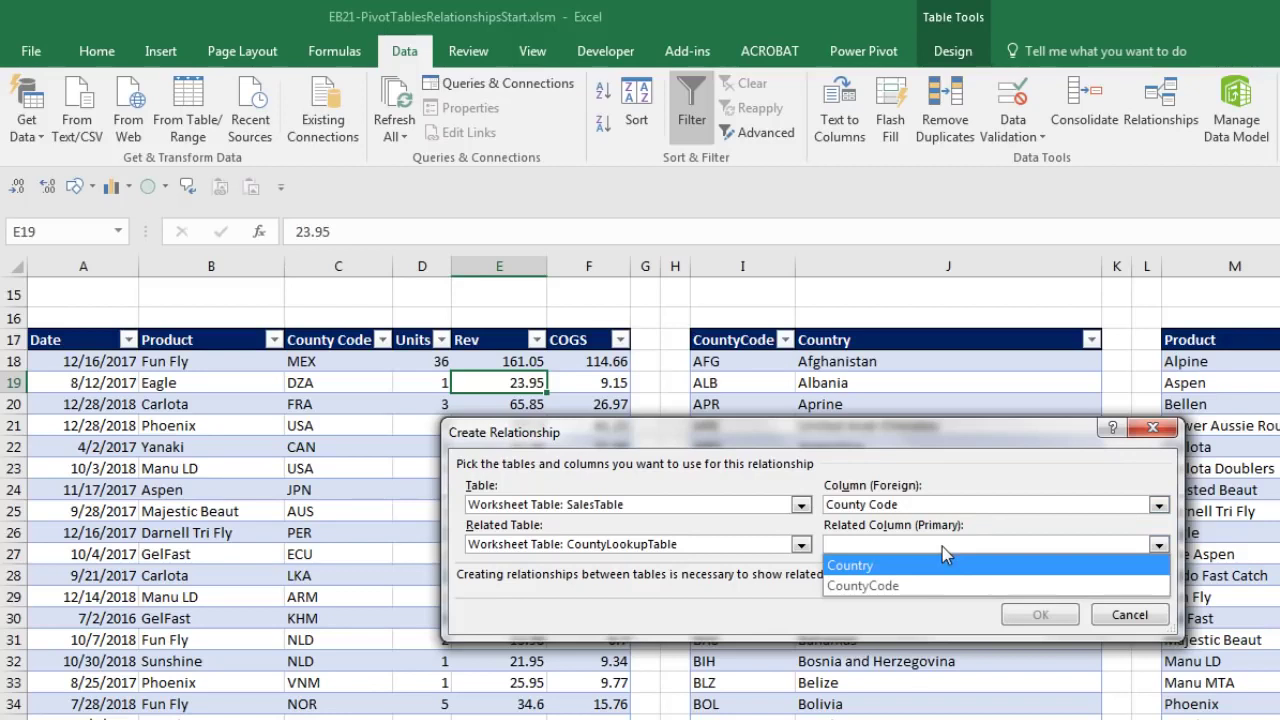
pyautogui.click(883, 589)
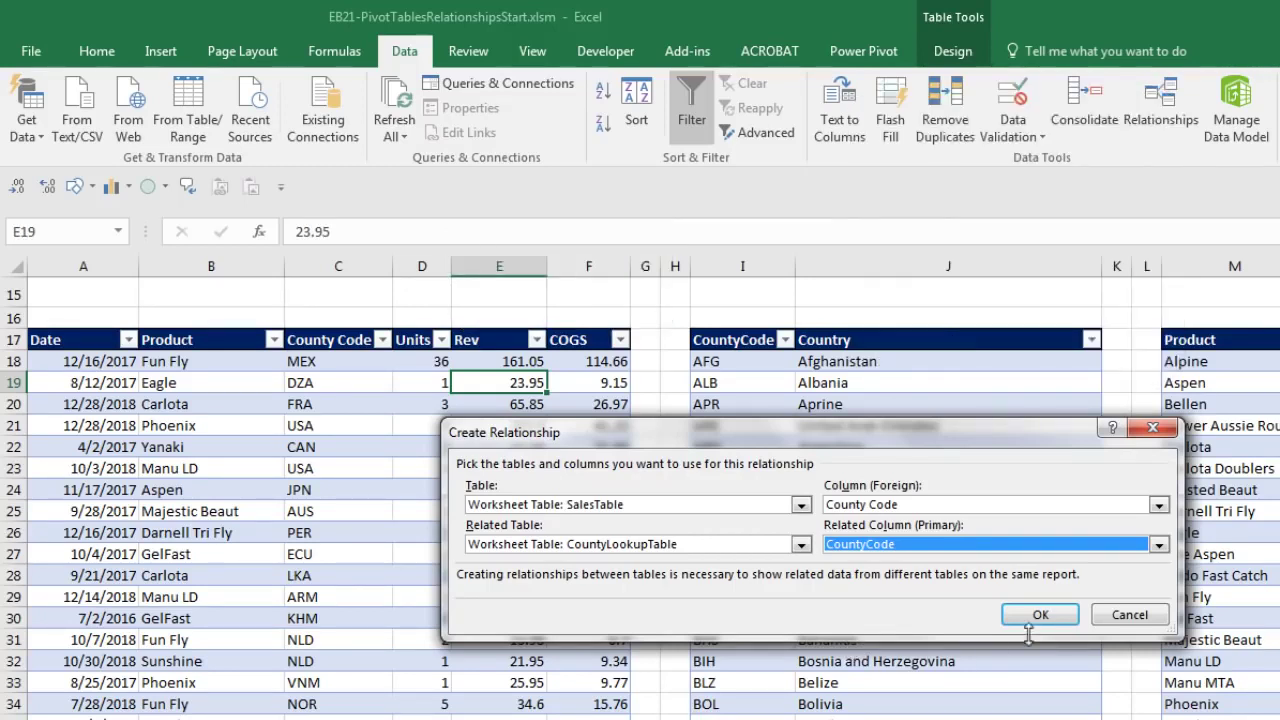
pyautogui.click(1070, 619)
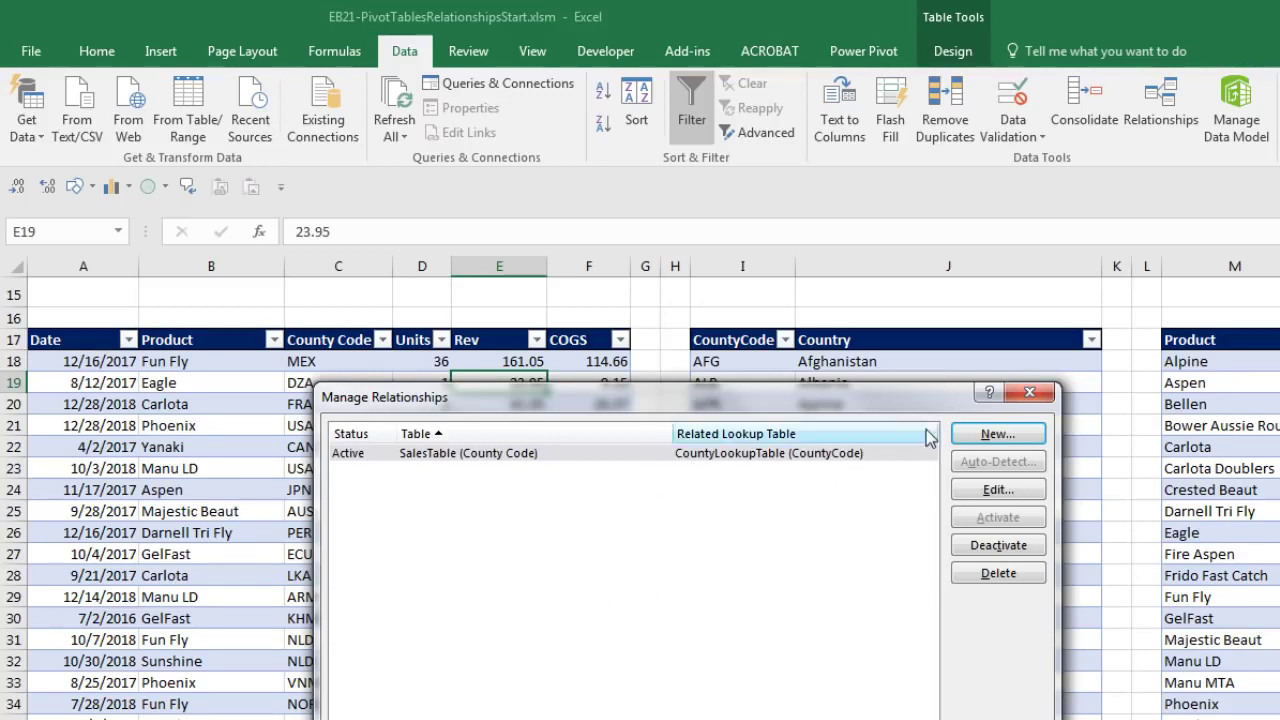
# Create a second relationship from SalesTable's Product column to ProductLookupTable's Product column, and close the relationship manager
pyautogui.click(978, 436)
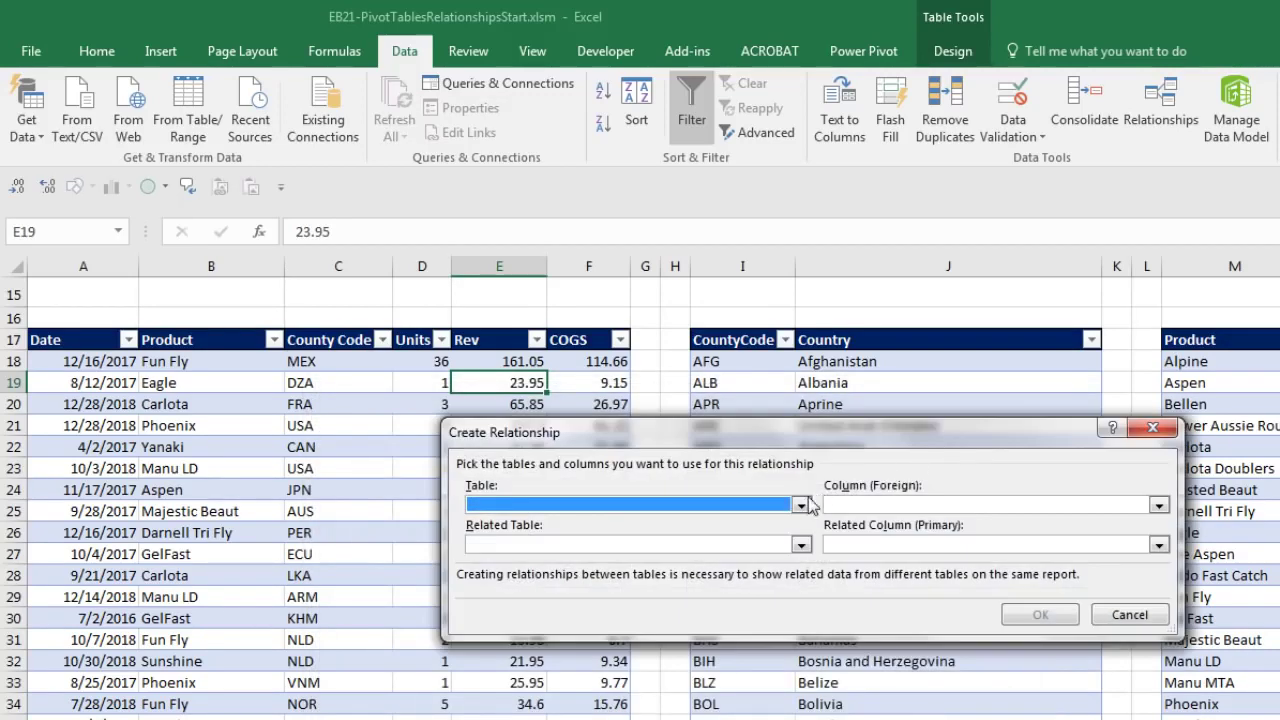
pyautogui.click(802, 504)
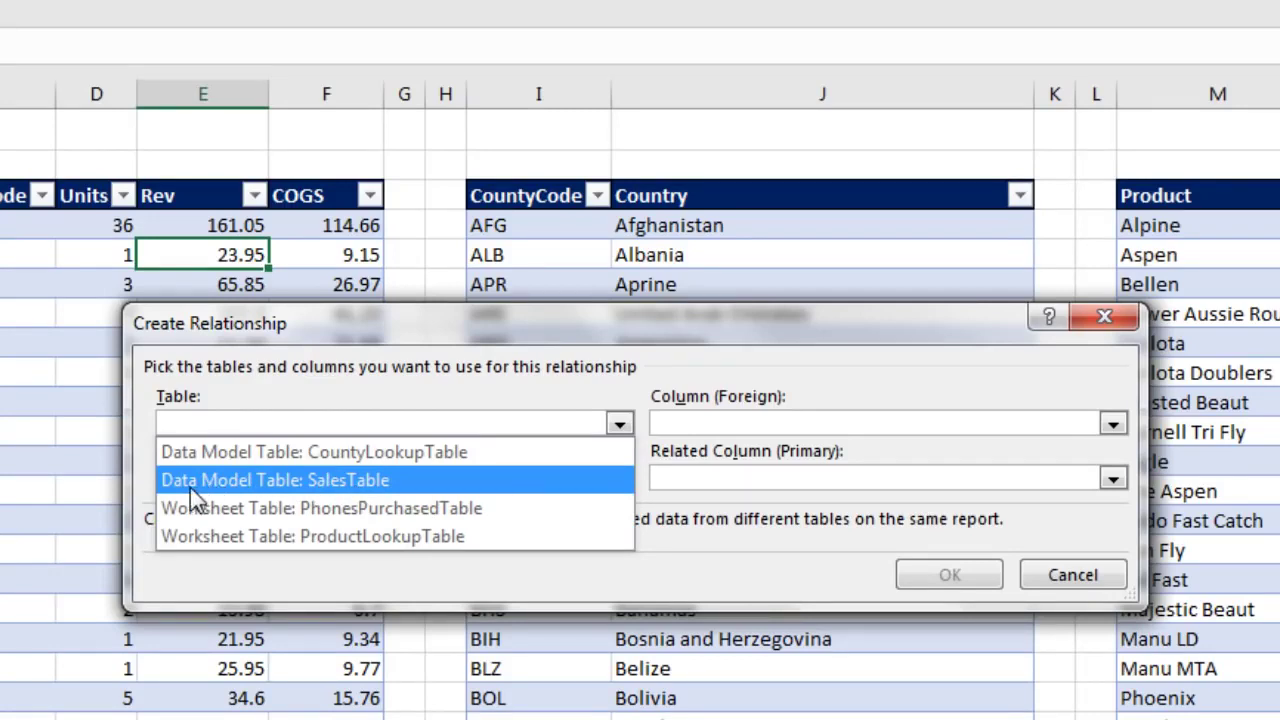
pyautogui.click(252, 487)
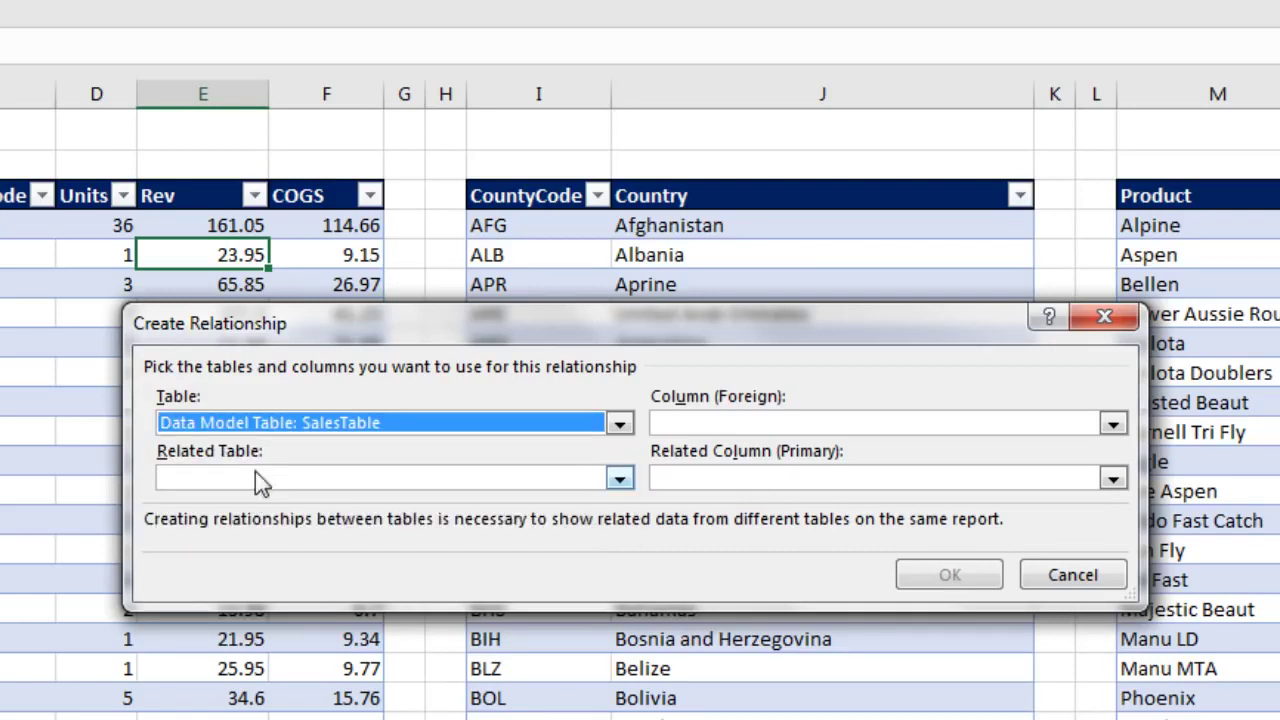
pyautogui.click(463, 482)
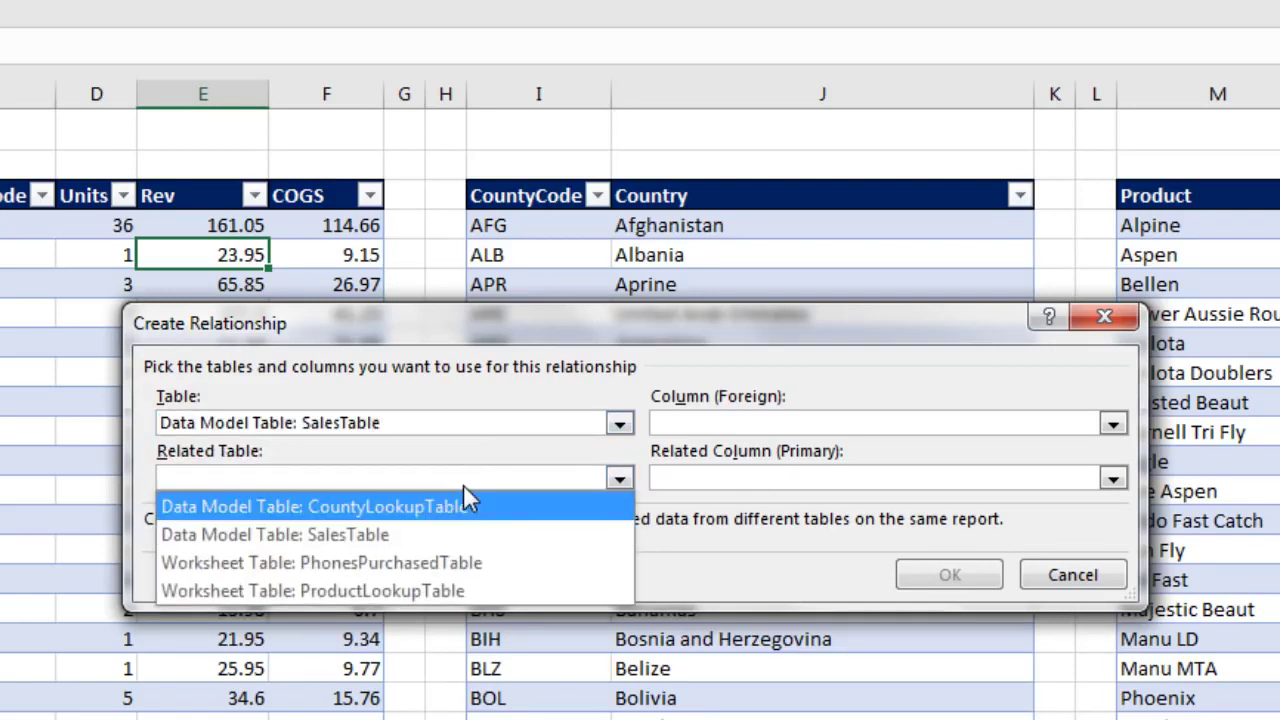
pyautogui.click(393, 593)
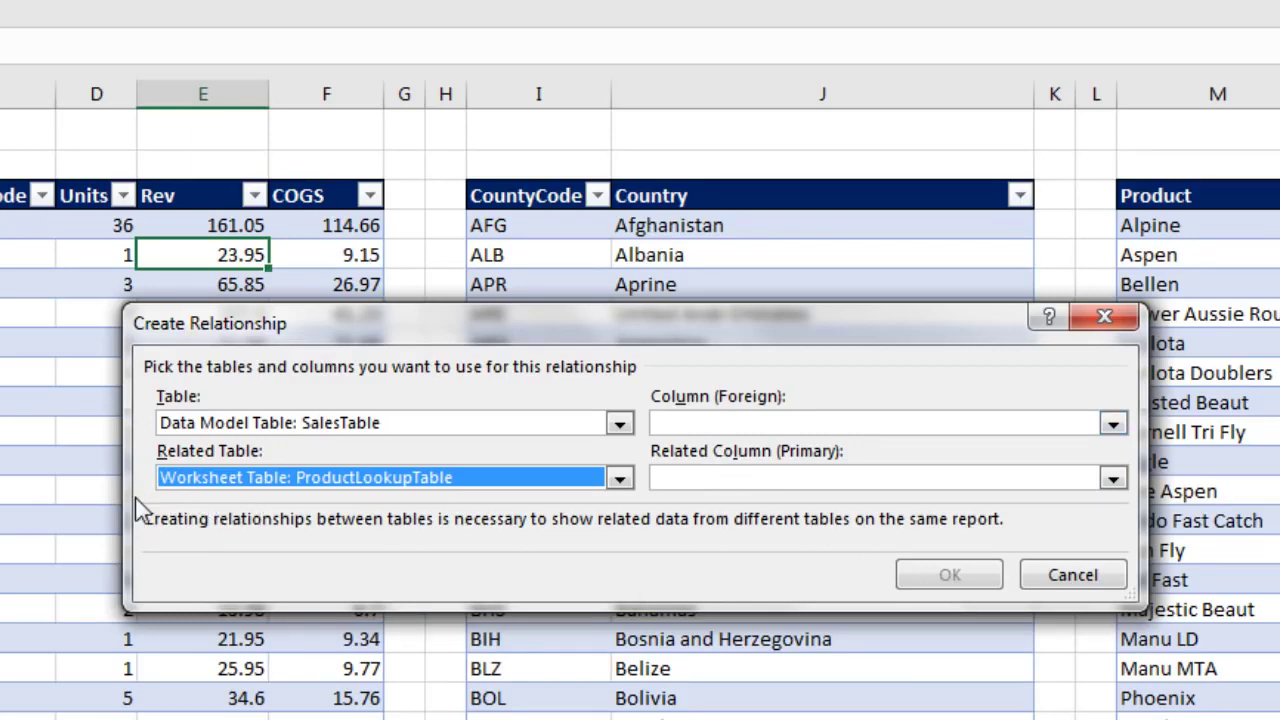
pyautogui.click(686, 422)
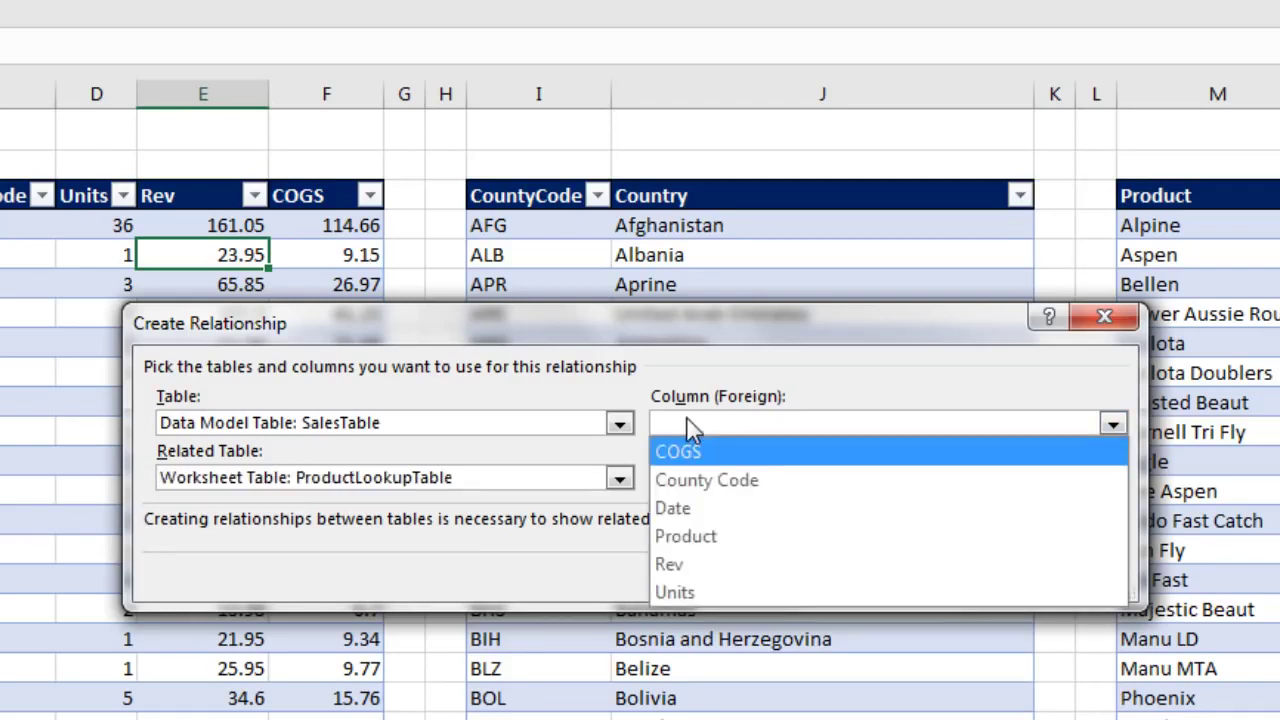
pyautogui.click(672, 537)
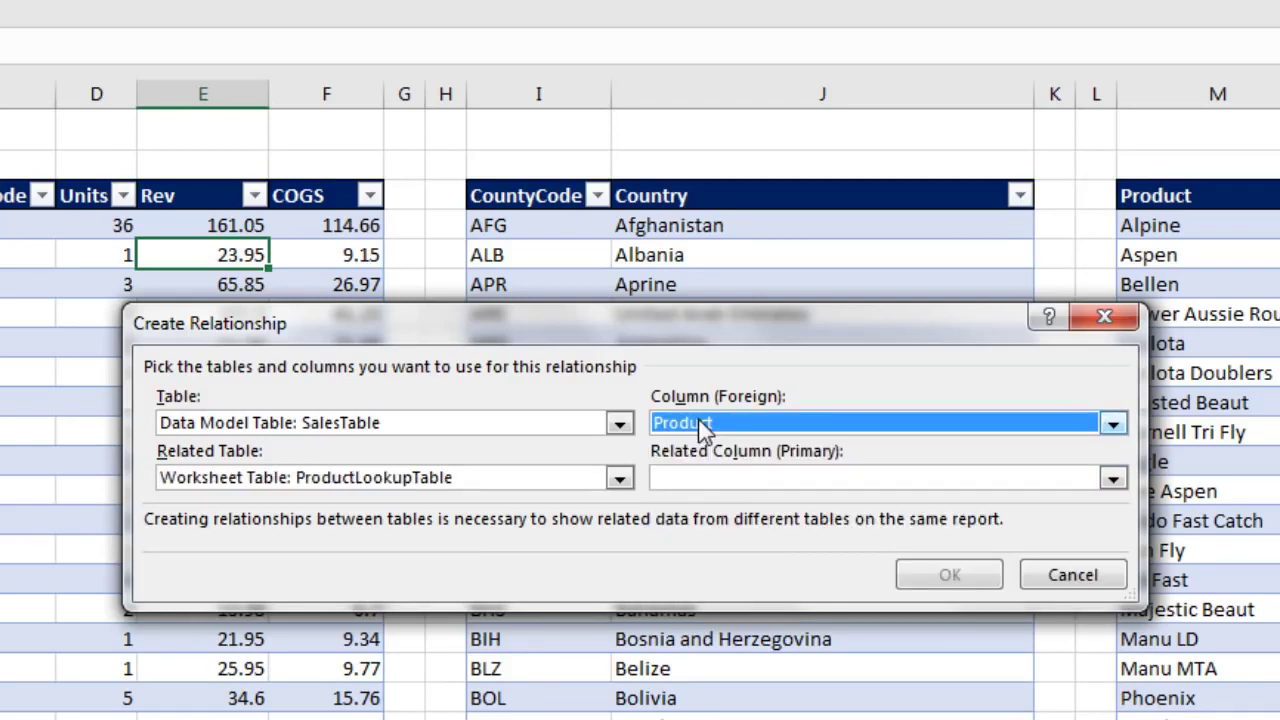
pyautogui.click(688, 480)
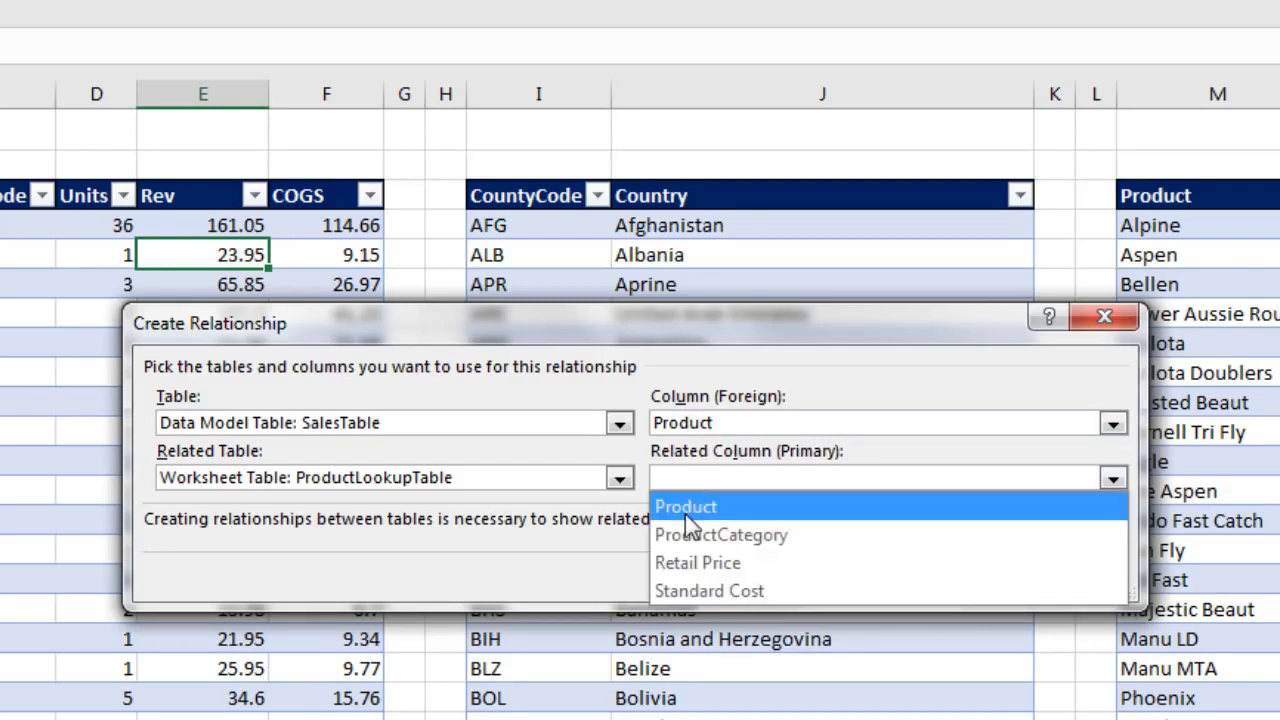
pyautogui.click(685, 507)
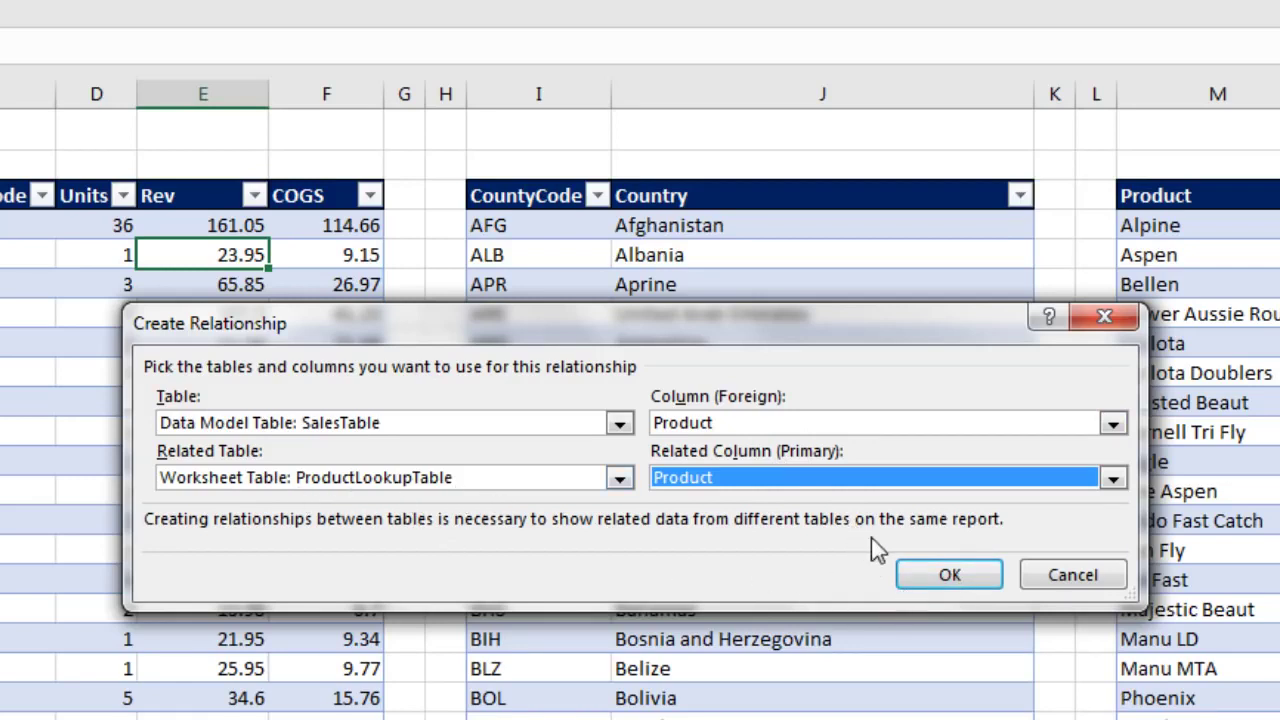
pyautogui.click(955, 580)
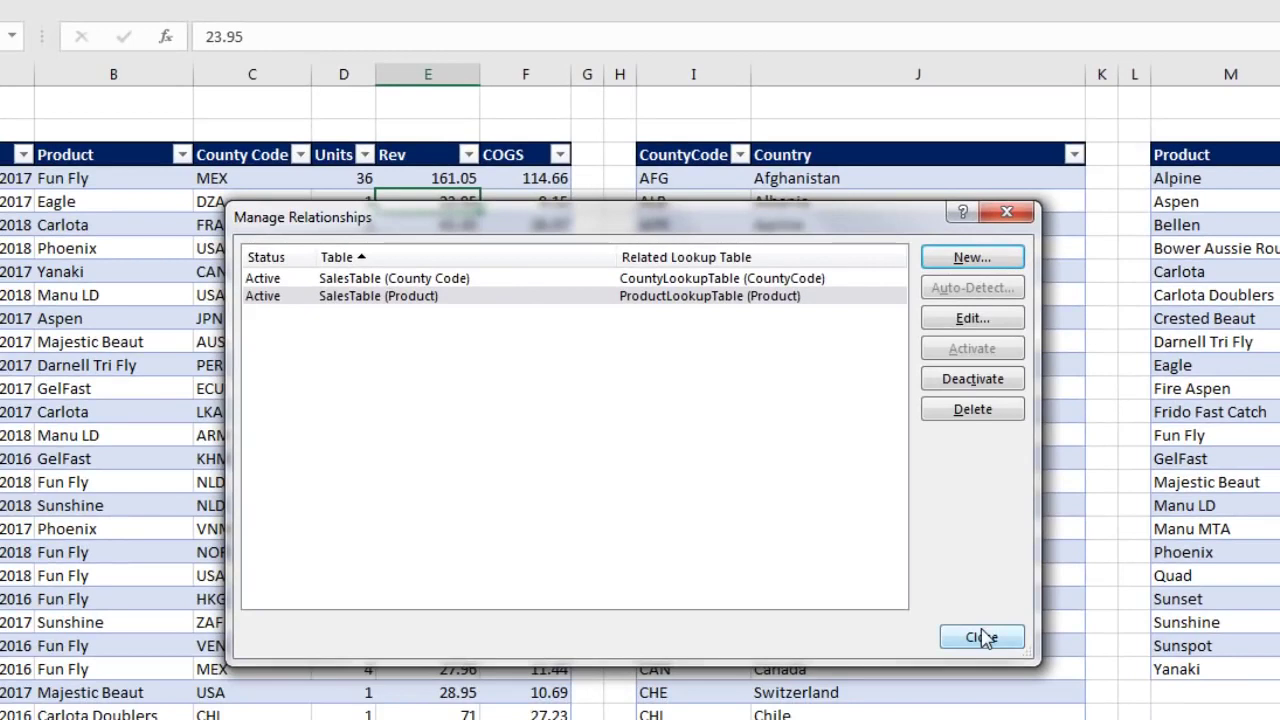
pyautogui.click(983, 637)
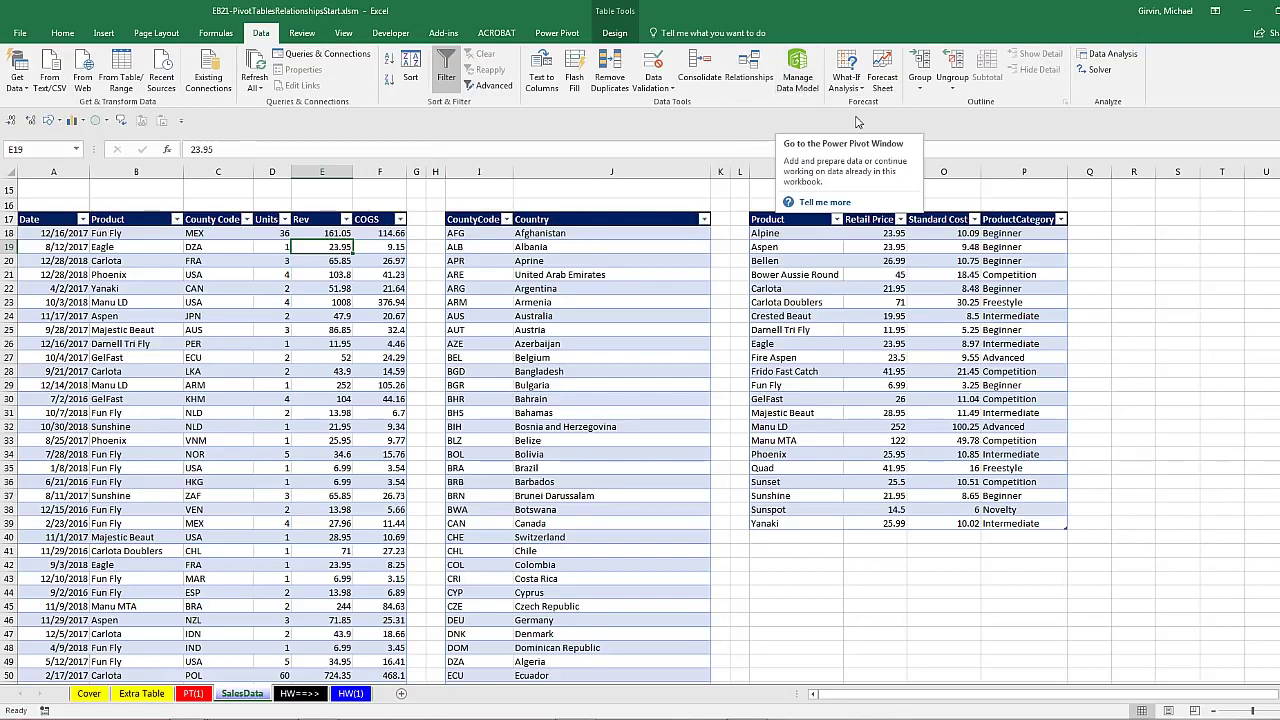
# Open the data model in the Power Pivot window and review the data of the CountyLookupTable, ProductLookupTable and SalesTable
pyautogui.click(801, 90)
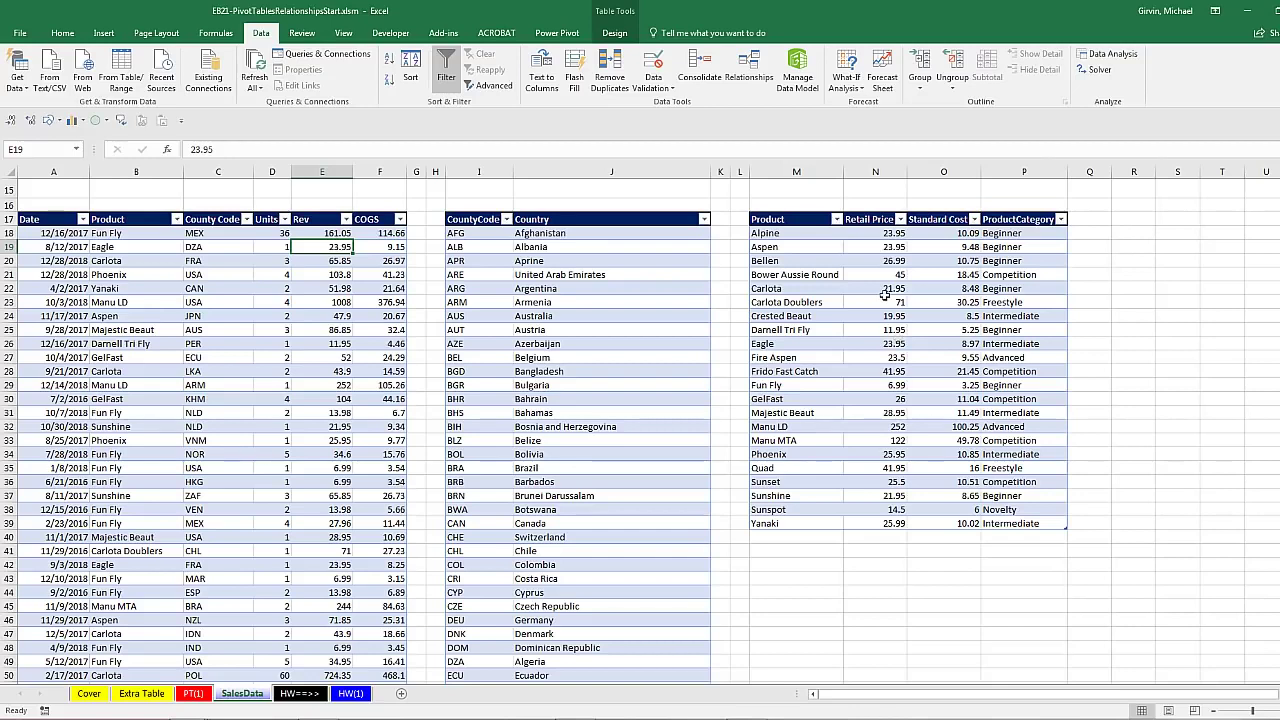
pyautogui.click(802, 88)
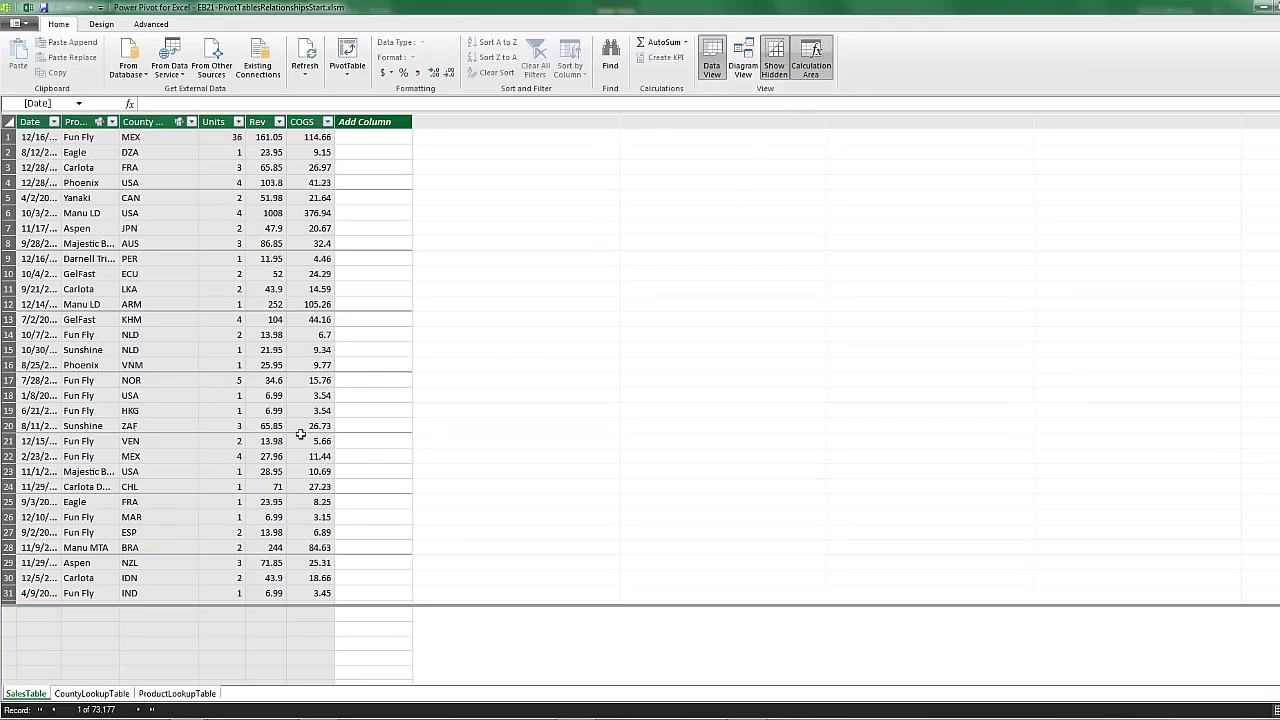
pyautogui.click(100, 693)
pyautogui.click(163, 697)
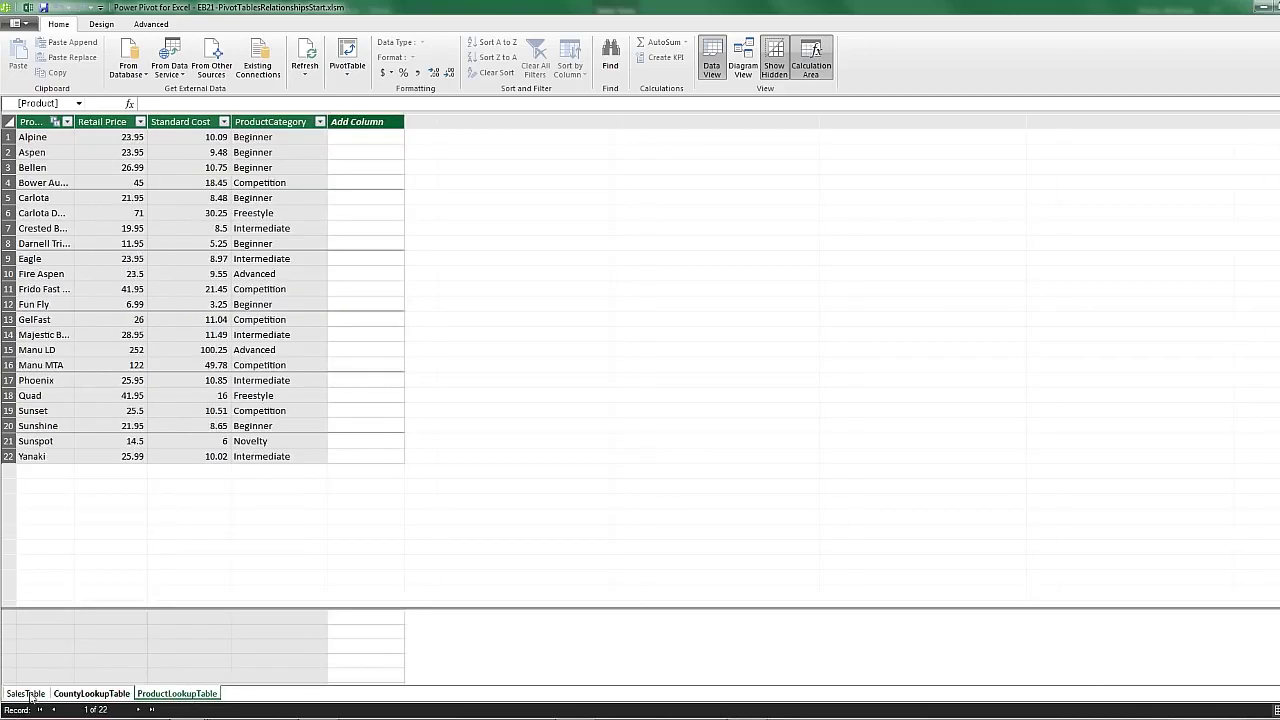
pyautogui.click(22, 697)
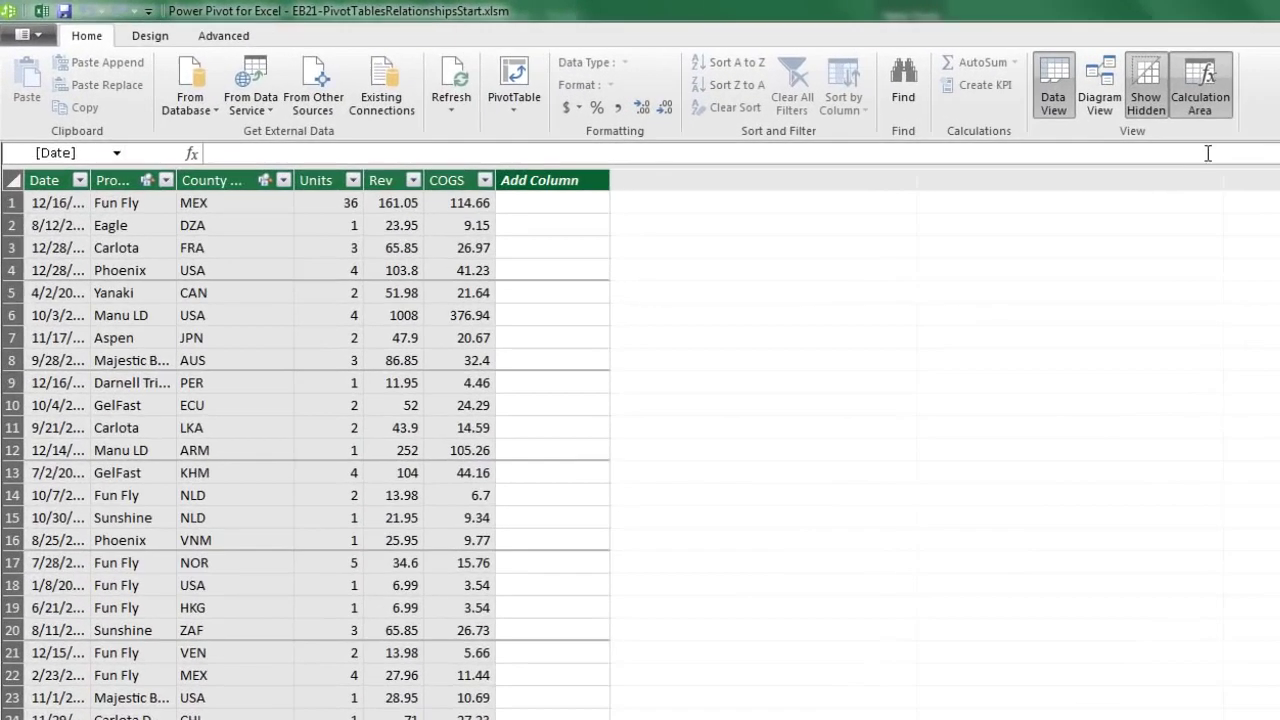
# Show the data model as a diagram, lengthen SalesTable to reveal all its fields, and arrange the two lookup tables on either side of it
pyautogui.click(1104, 95)
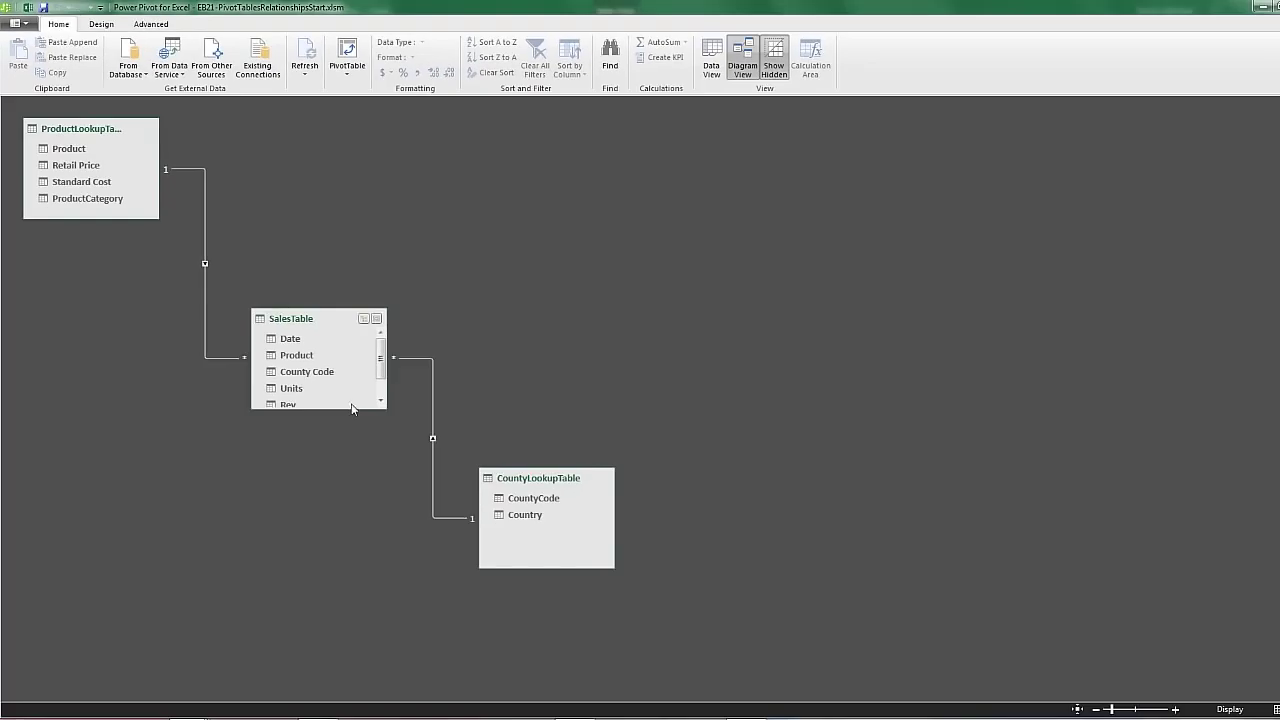
pyautogui.moveTo(351, 408); pyautogui.dragTo(351, 491)
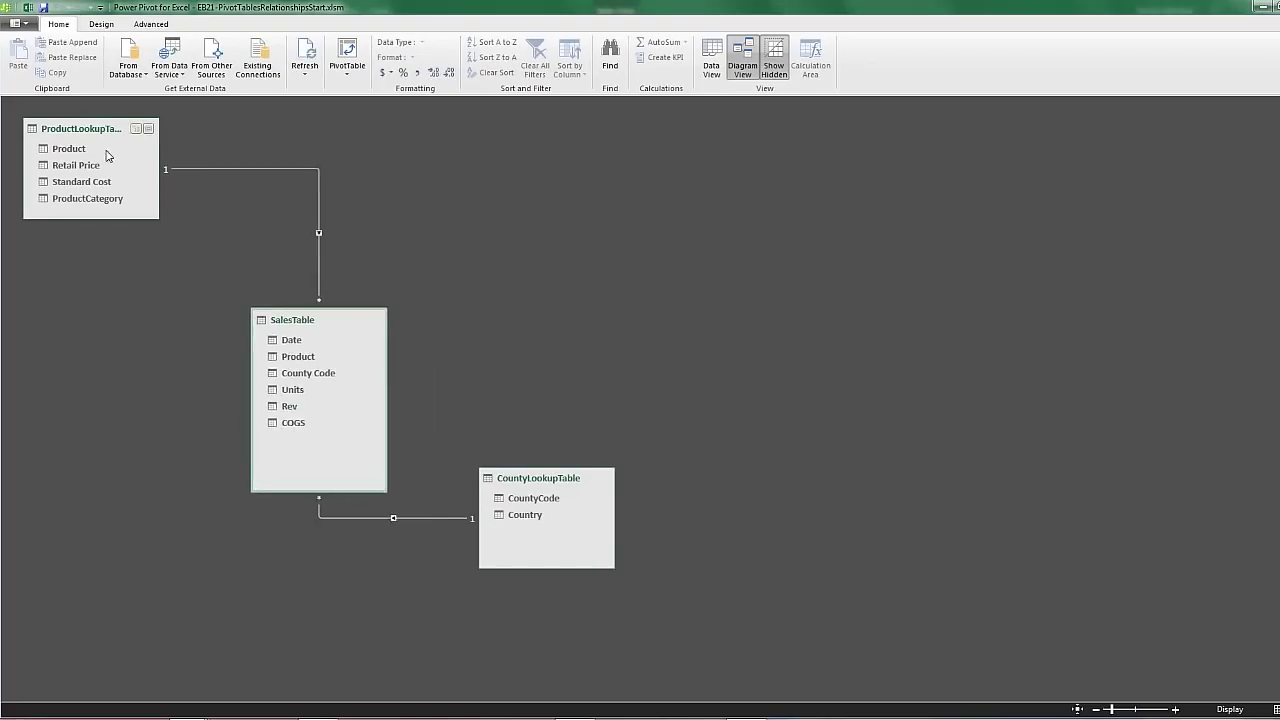
pyautogui.moveTo(86, 131); pyautogui.dragTo(97, 436)
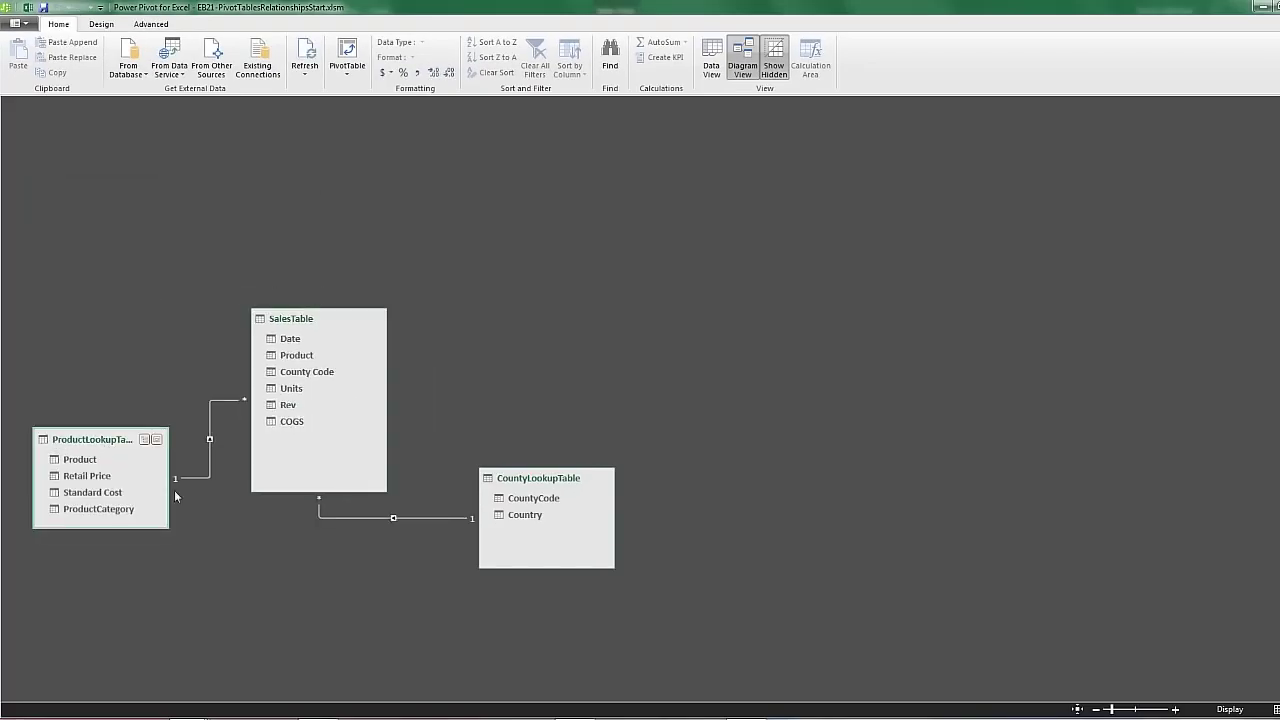
pyautogui.moveTo(535, 481); pyautogui.dragTo(543, 441)
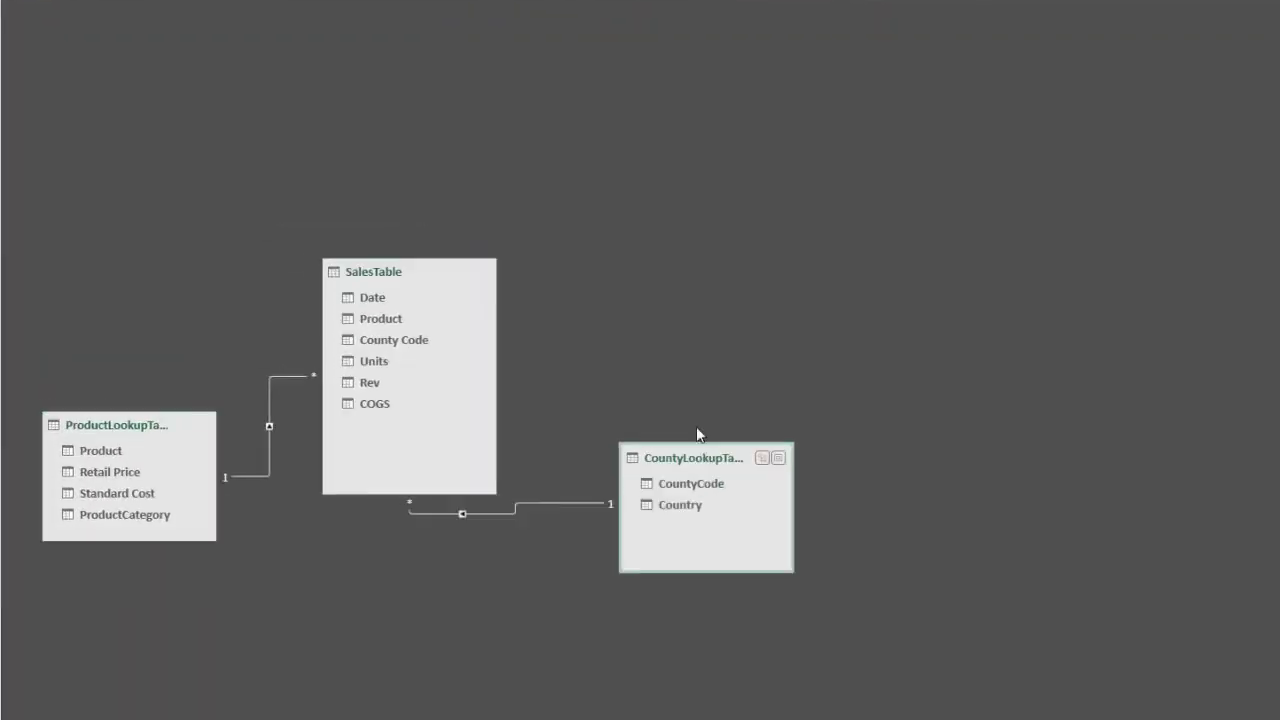
pyautogui.moveTo(698, 460); pyautogui.dragTo(704, 407)
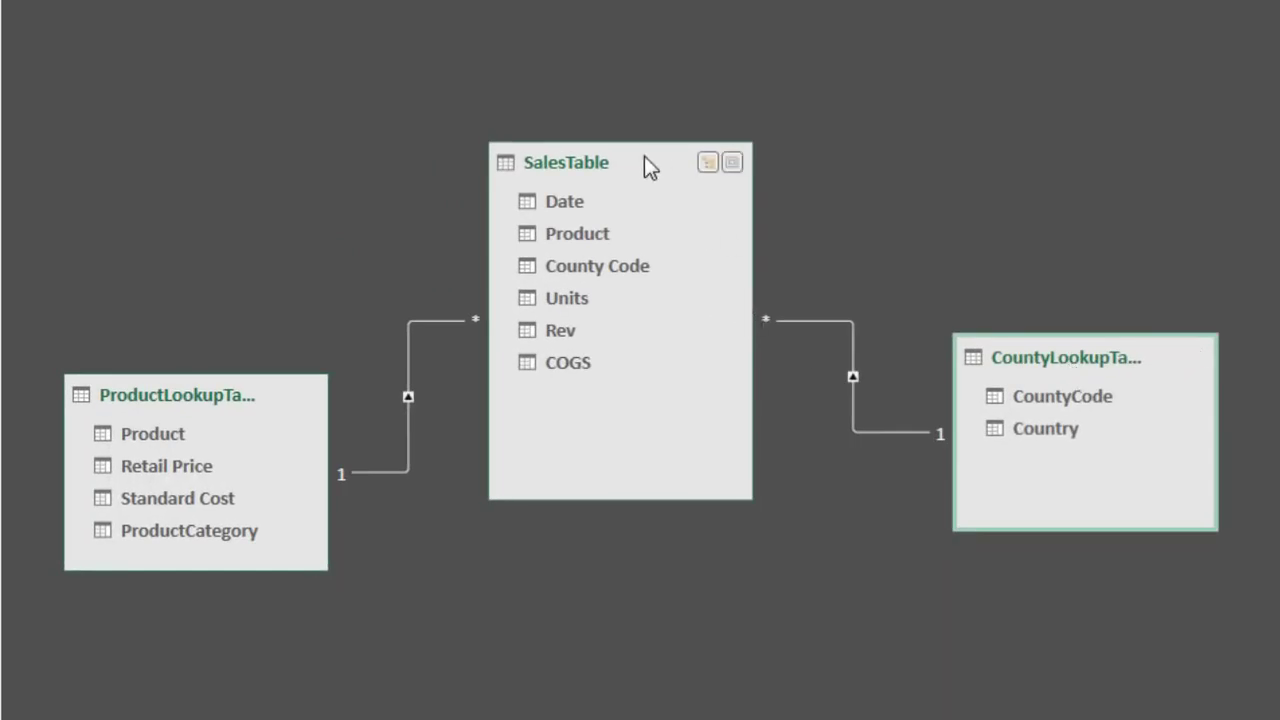
pyautogui.click(644, 158)
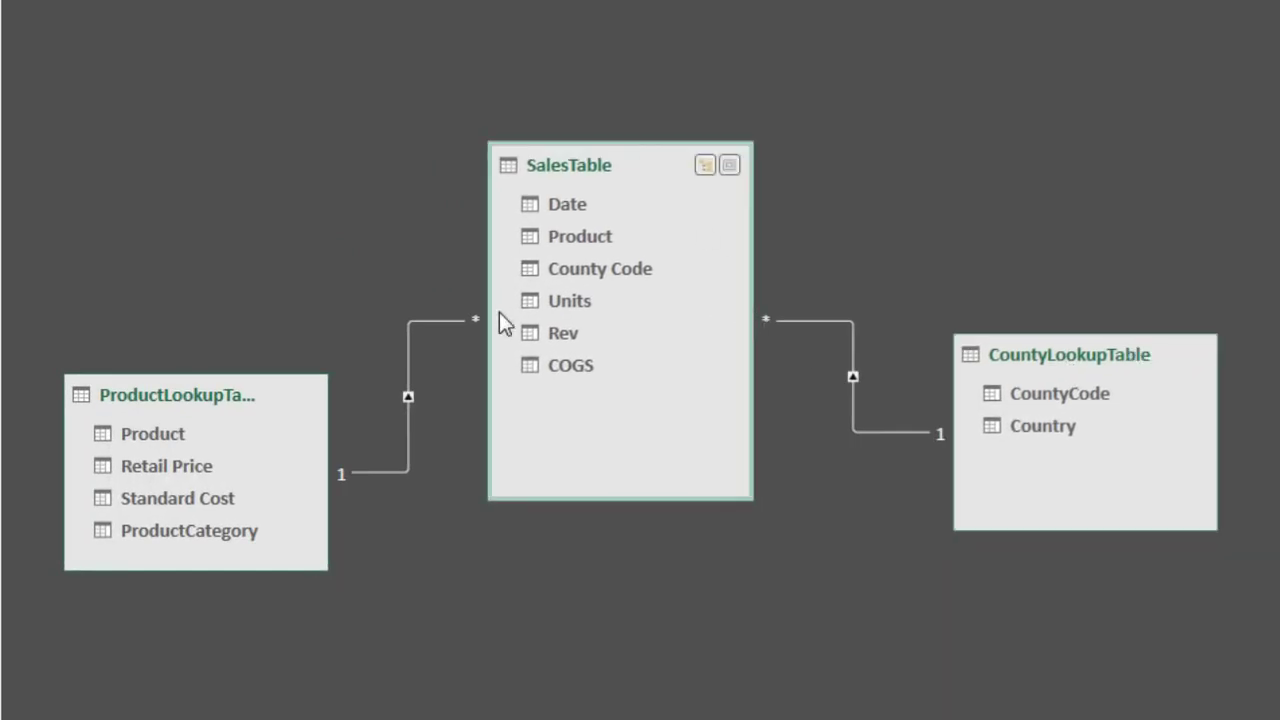
# Examine which fields the relationship lines between SalesTable and the lookup tables connect, and close the Power Pivot window
pyautogui.moveTo(815, 310)
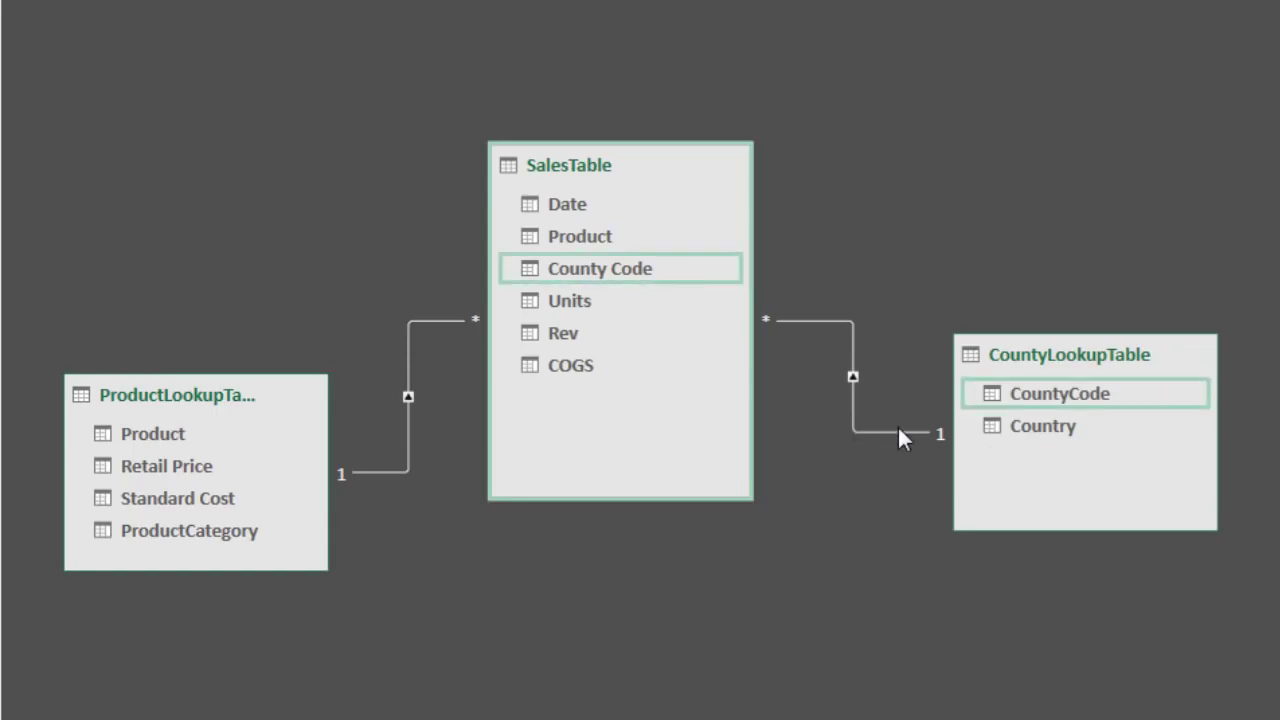
pyautogui.moveTo(440, 322)
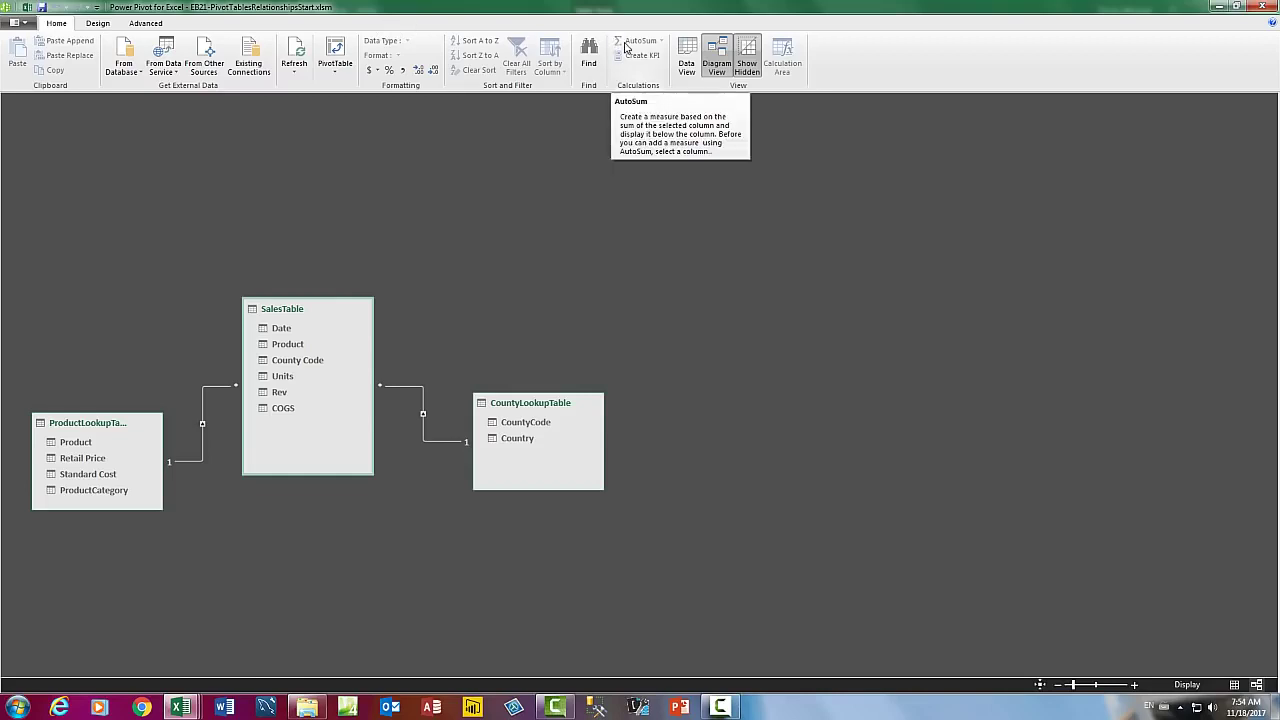
pyautogui.click(1262, 6)
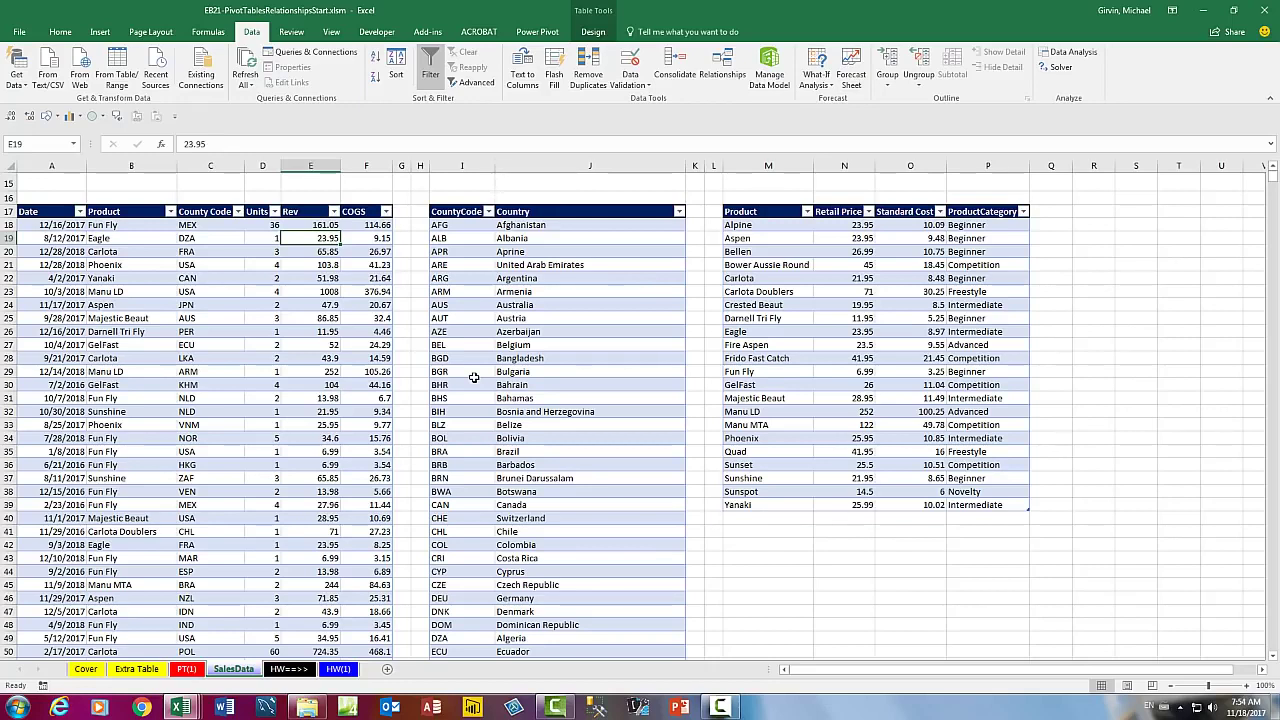
# Create a PivotTable from this workbook's Data Model in cell A1 of the existing PT(1) sheet
pyautogui.click(192, 671)
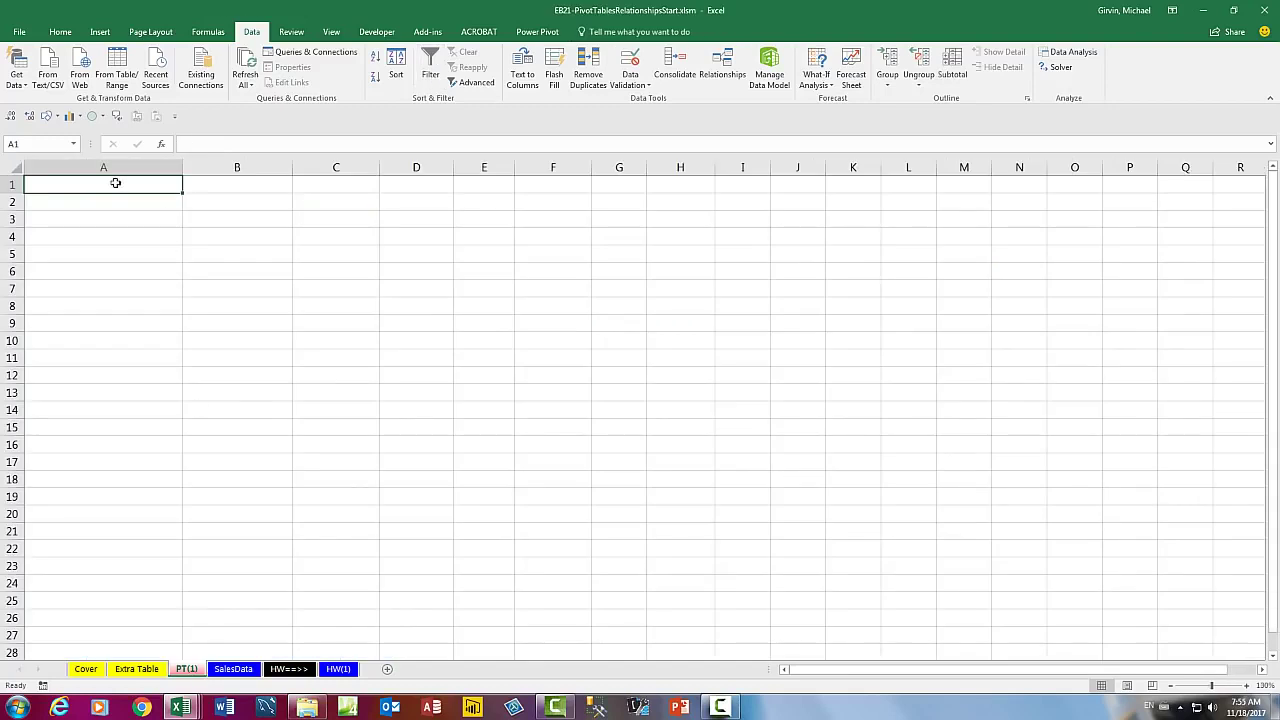
pyautogui.click(100, 31)
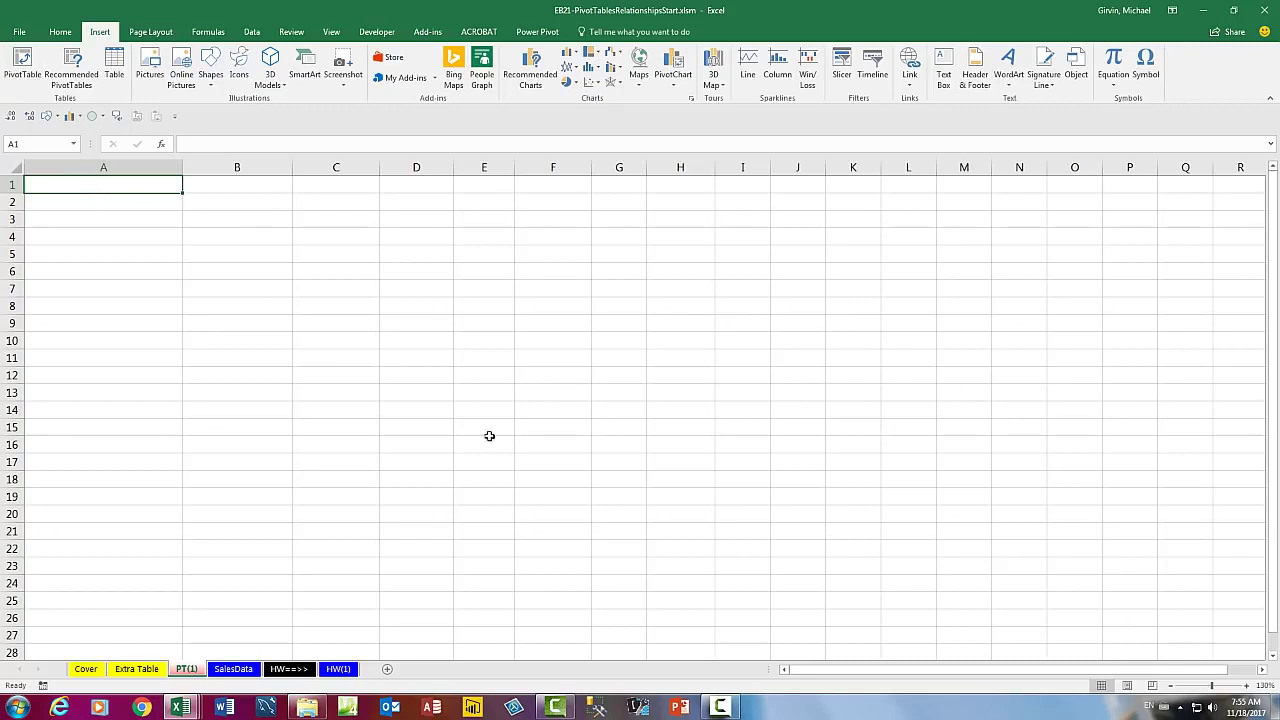
pyautogui.press('alt')
pyautogui.press('n')
pyautogui.press('v')
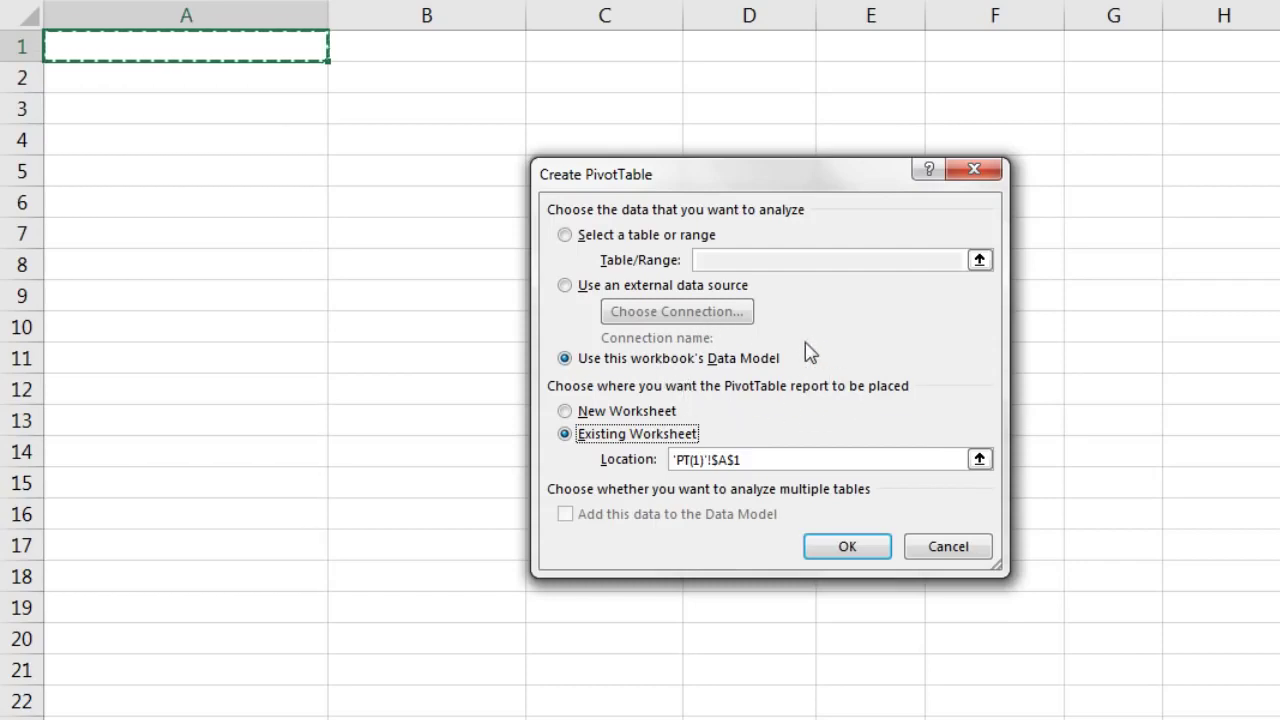
pyautogui.click(566, 238)
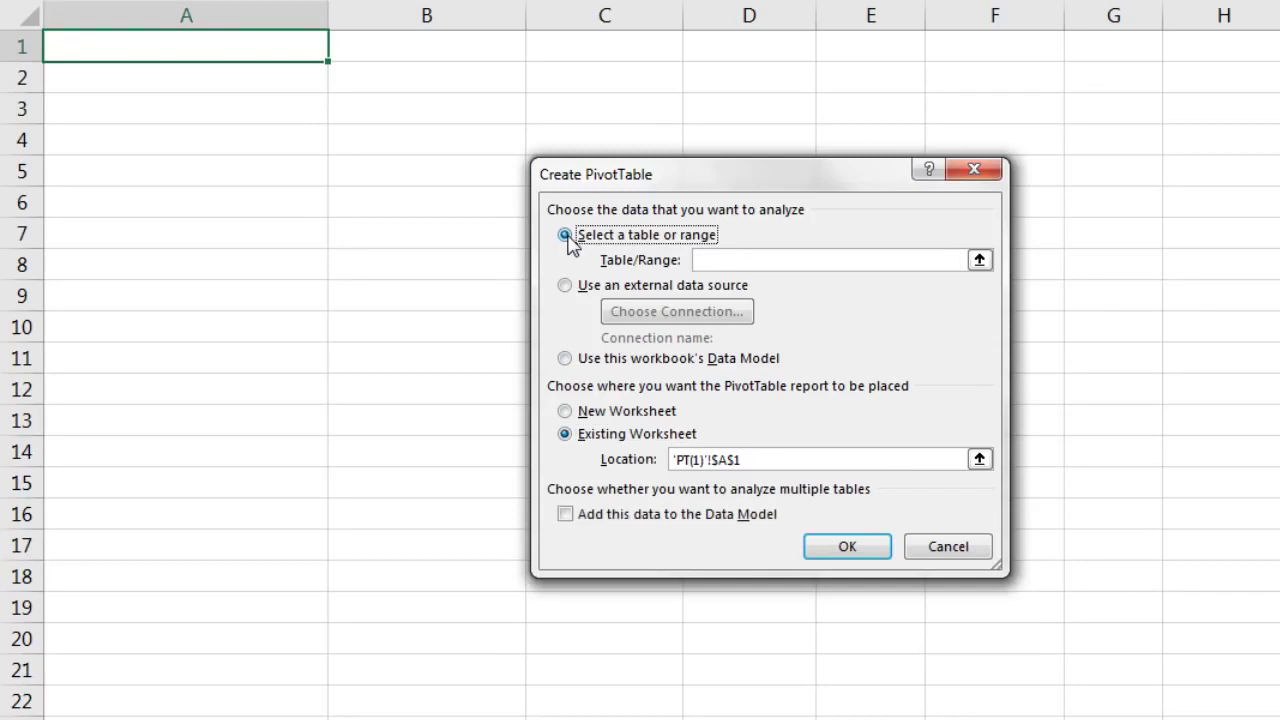
pyautogui.click(565, 359)
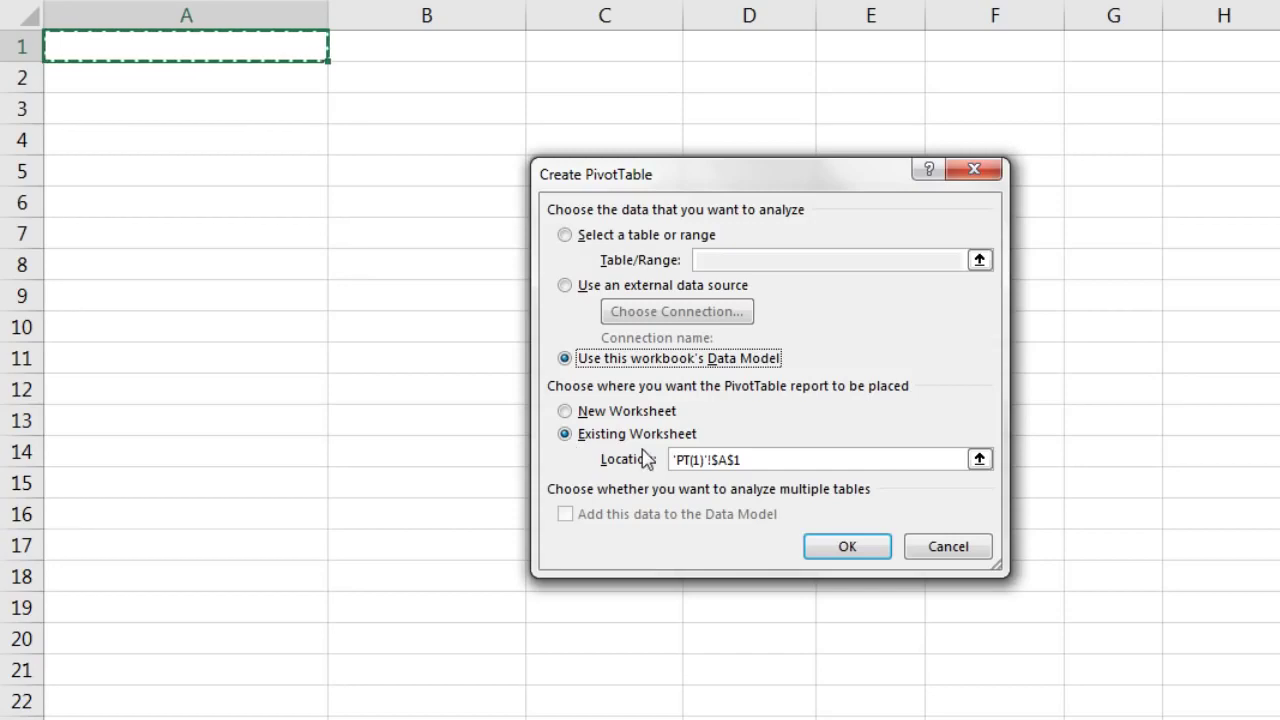
pyautogui.click(849, 552)
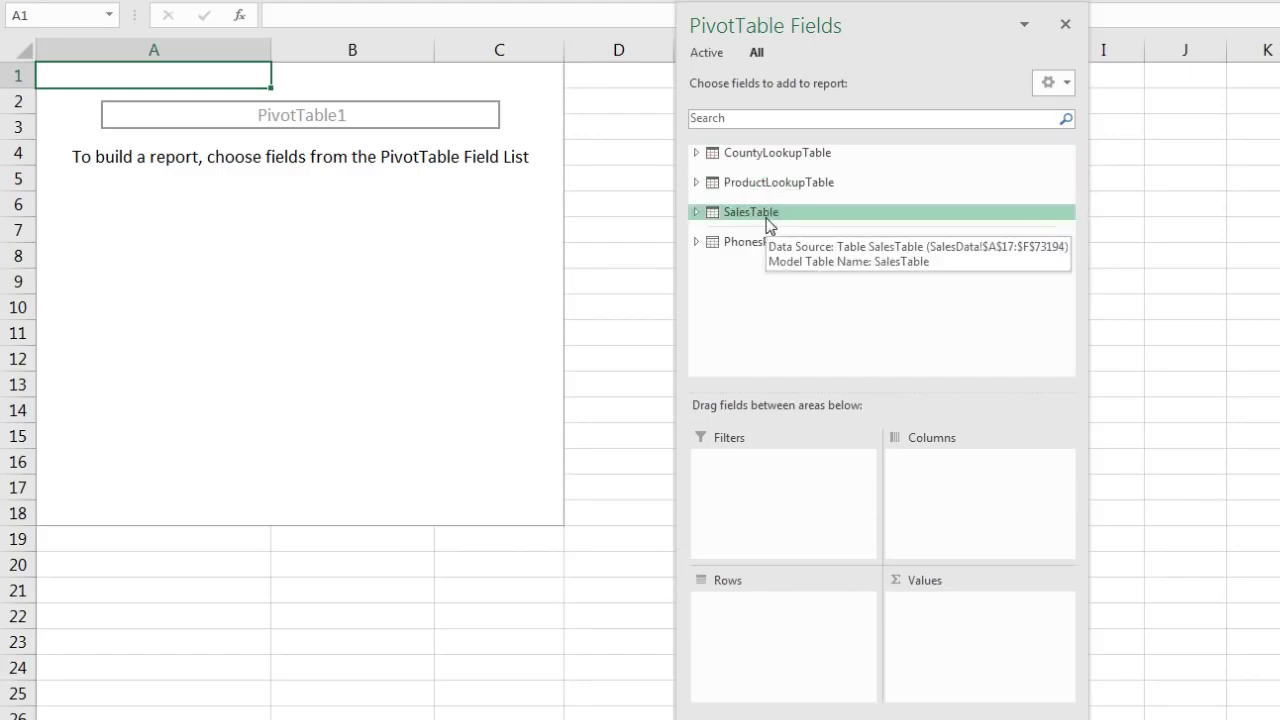
# Put Country from CountyLookupTable and, beneath it, ProductCategory from ProductLookupTable in the PivotTable's rows, and sum SalesTable's Rev as values
pyautogui.click(697, 153)
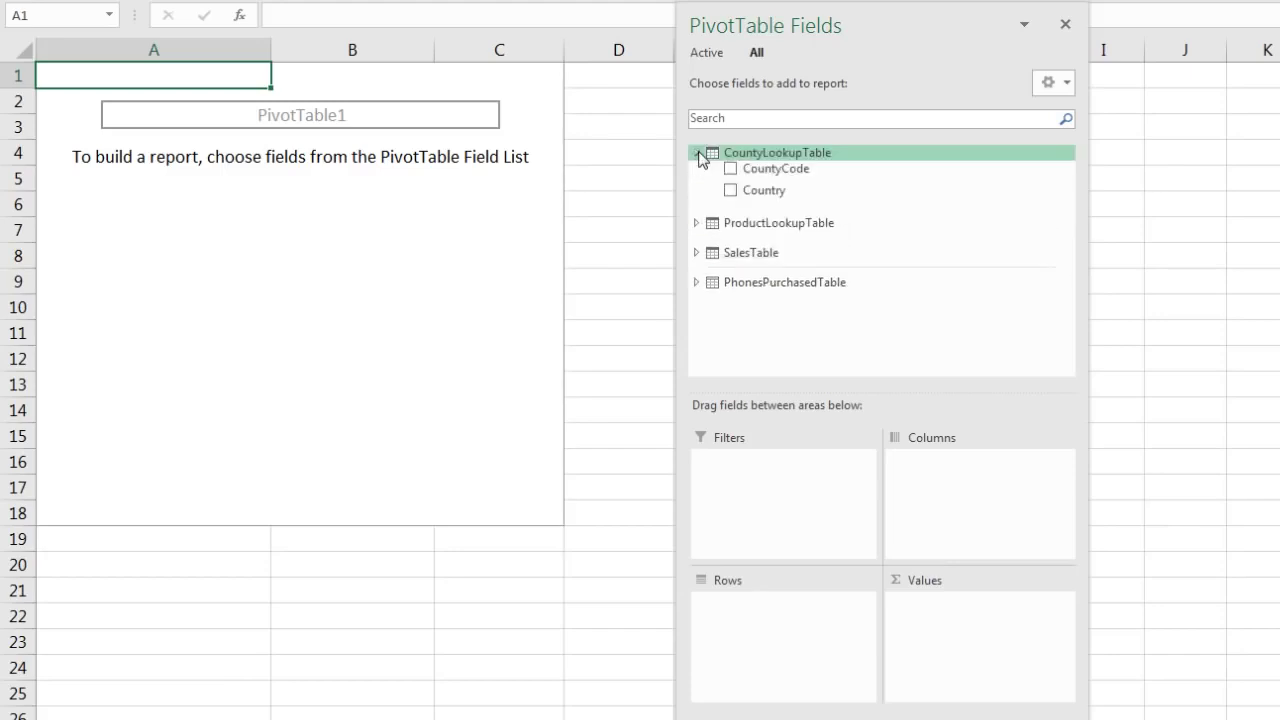
pyautogui.click(697, 223)
pyautogui.click(695, 338)
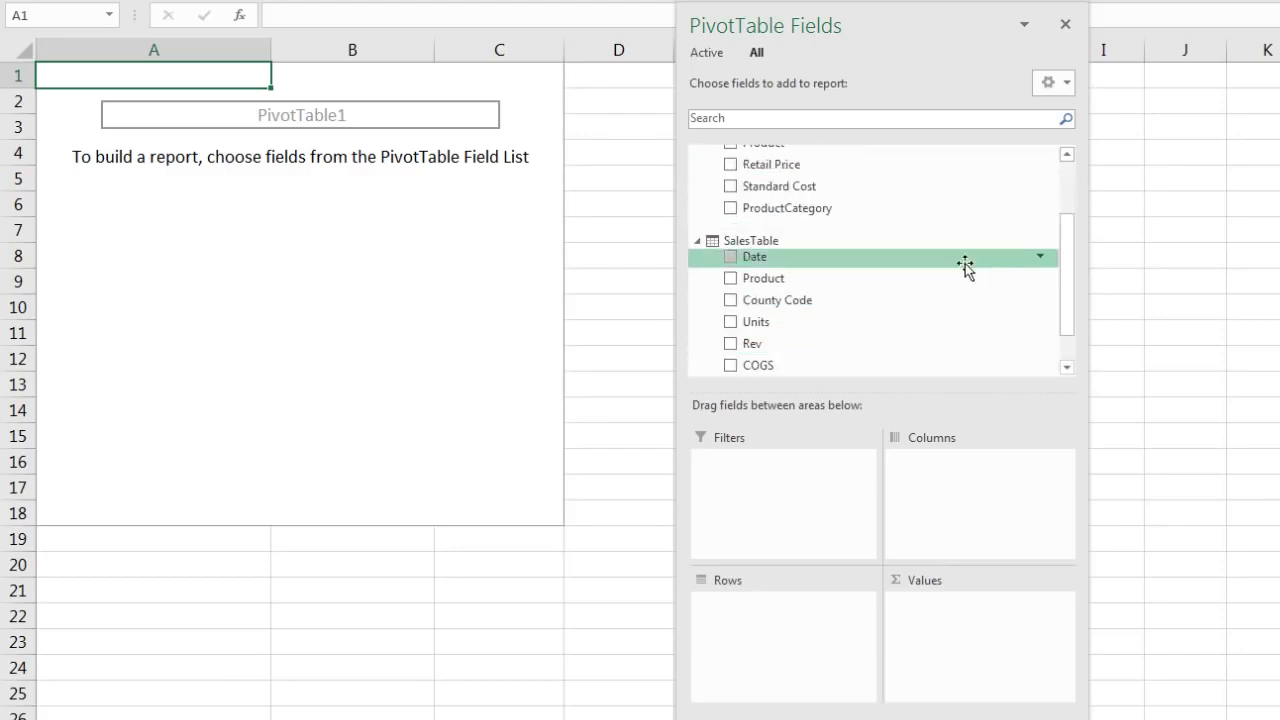
pyautogui.moveTo(957, 400); pyautogui.dragTo(953, 494)
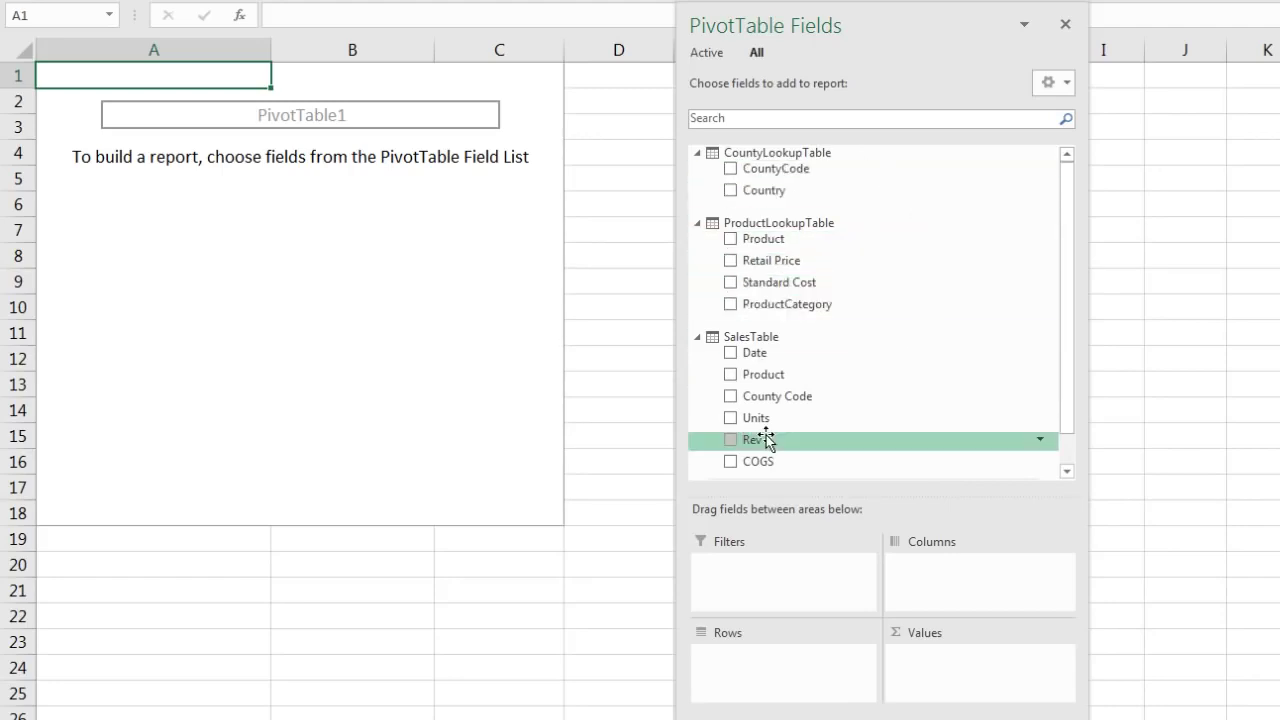
pyautogui.moveTo(772, 192); pyautogui.dragTo(800, 672)
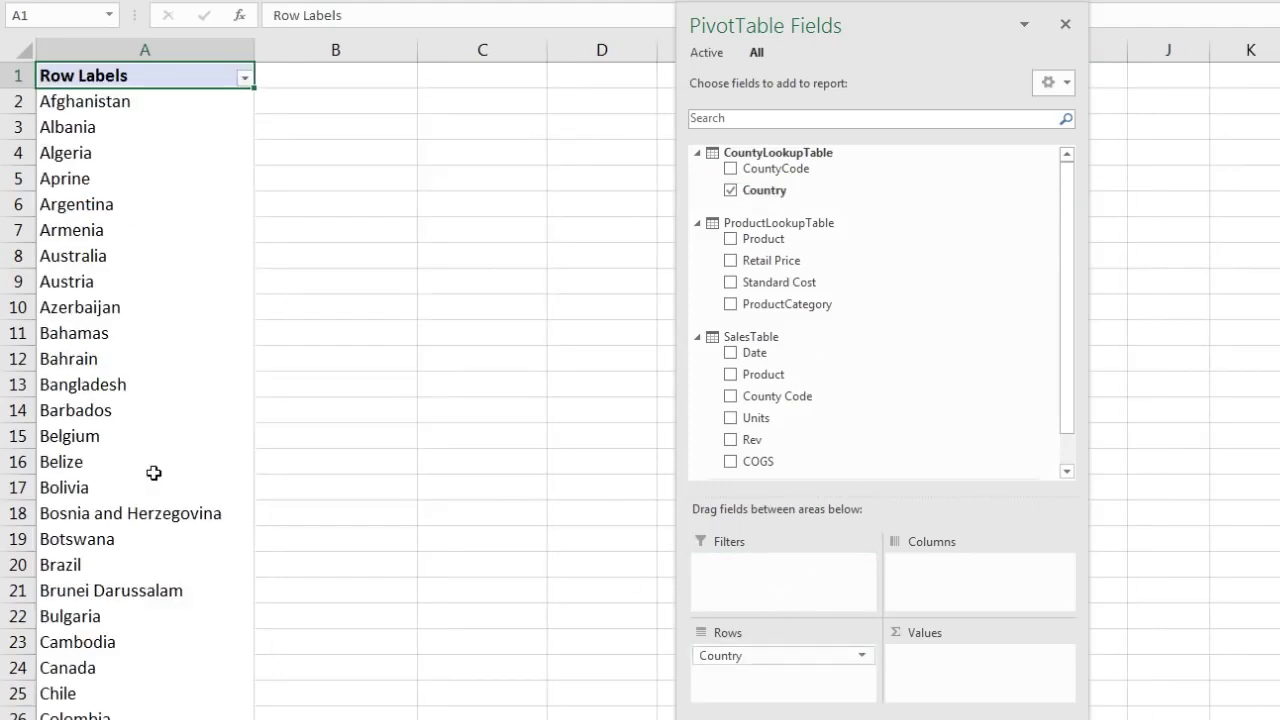
pyautogui.moveTo(784, 304); pyautogui.dragTo(772, 682)
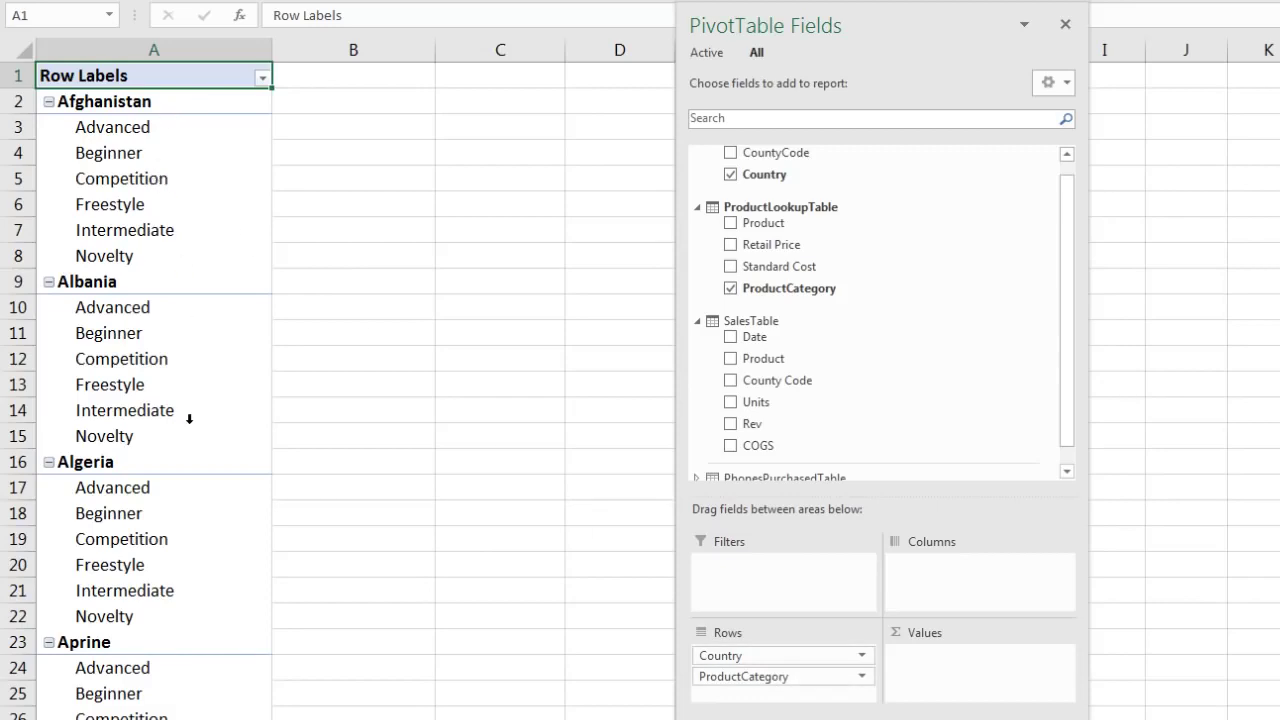
pyautogui.moveTo(740, 430); pyautogui.dragTo(951, 672)
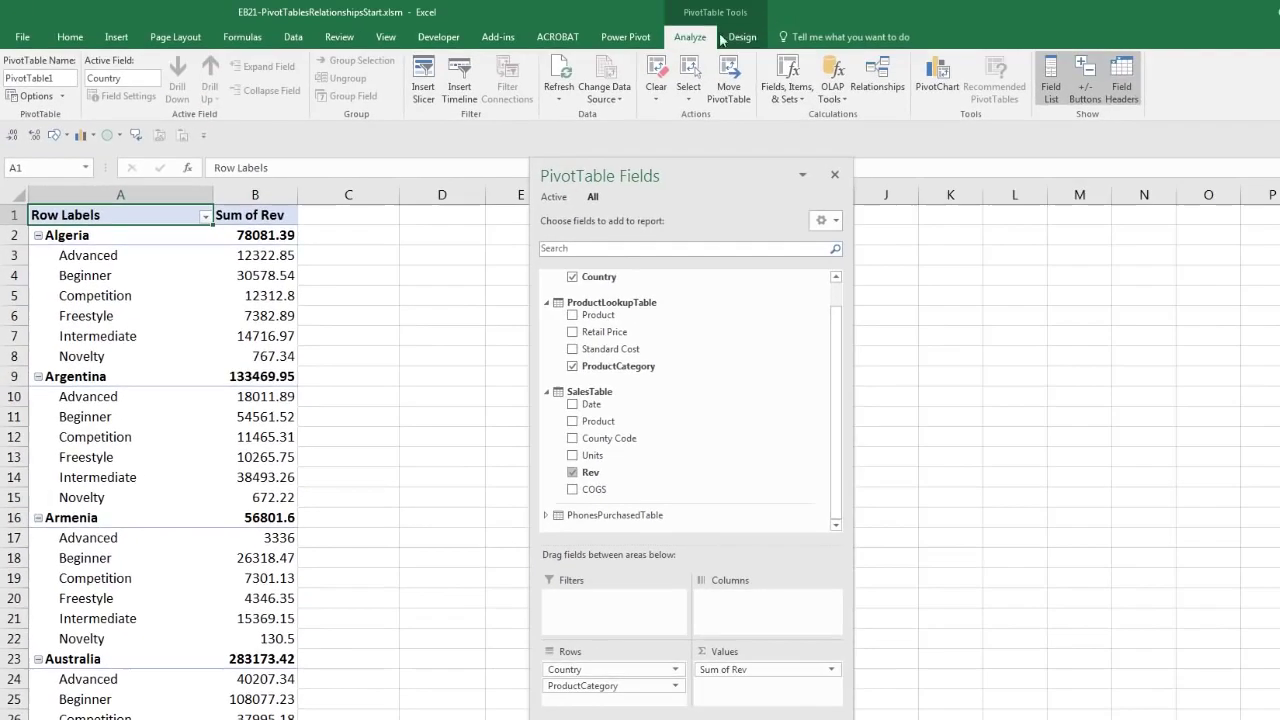
# Show the PivotTable in tabular form and apply the Light Green, Pivot Style Medium 14 style
pyautogui.click(790, 1)
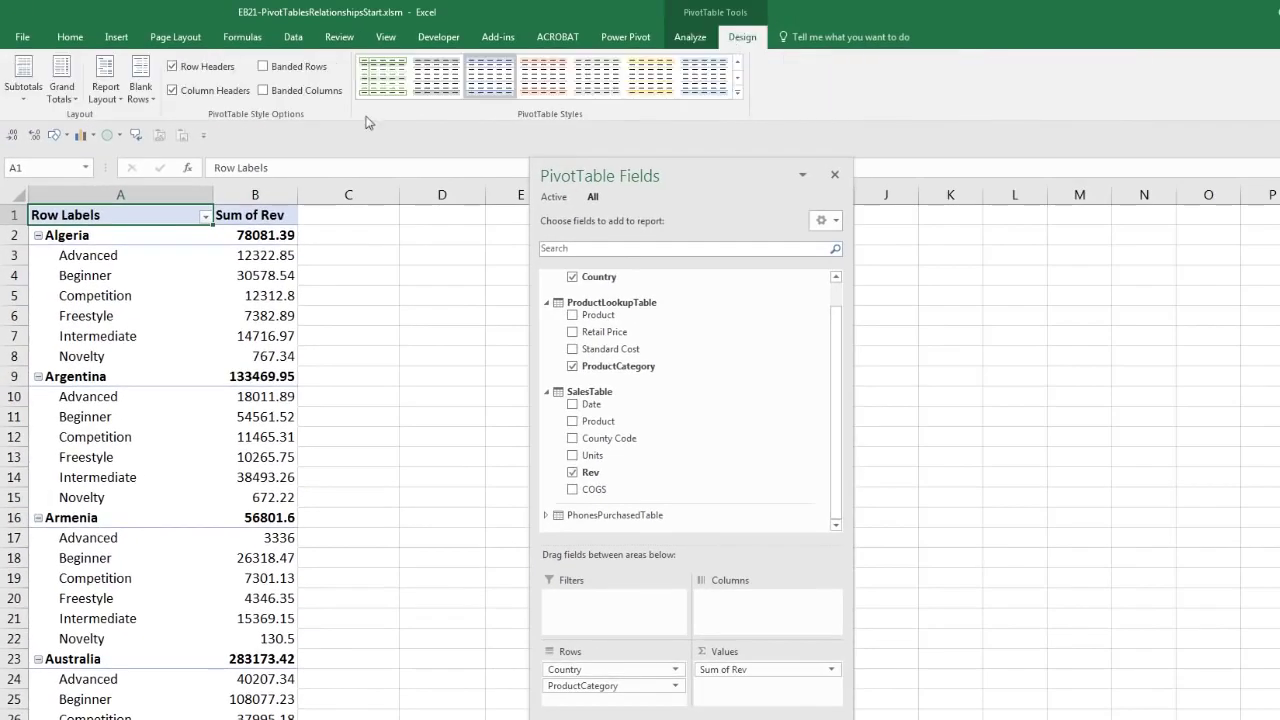
pyautogui.click(105, 88)
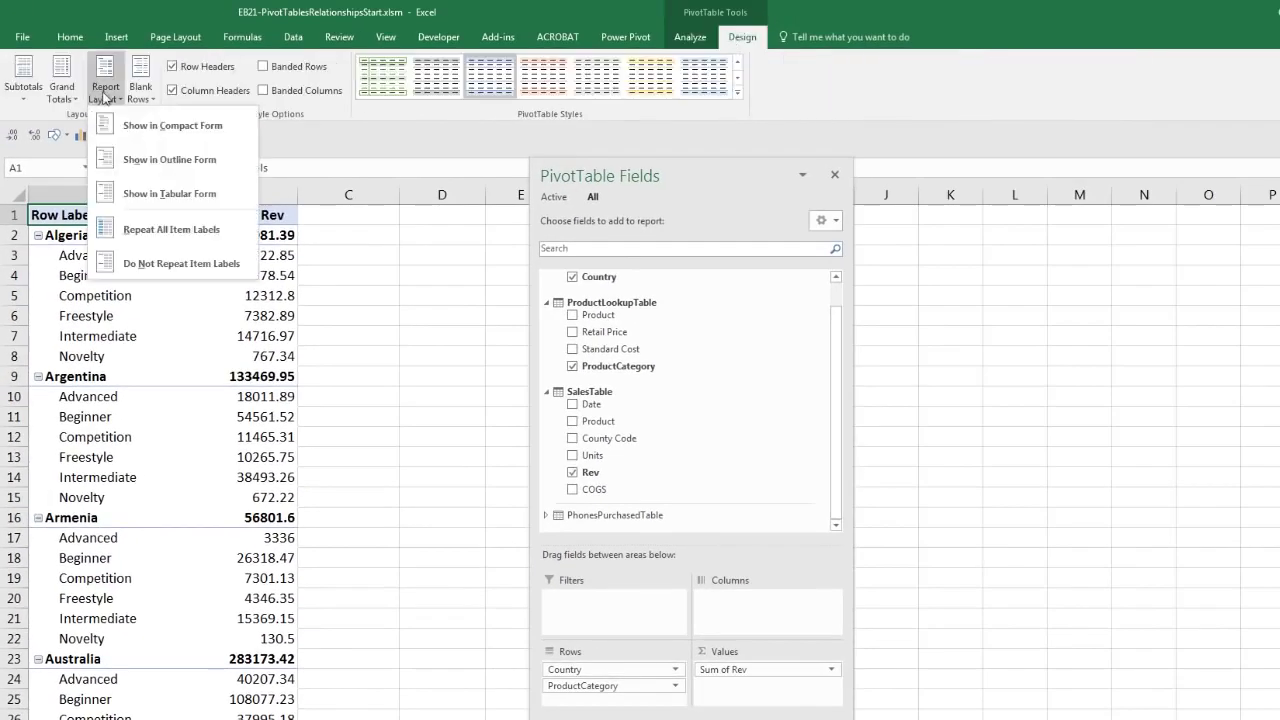
pyautogui.click(141, 195)
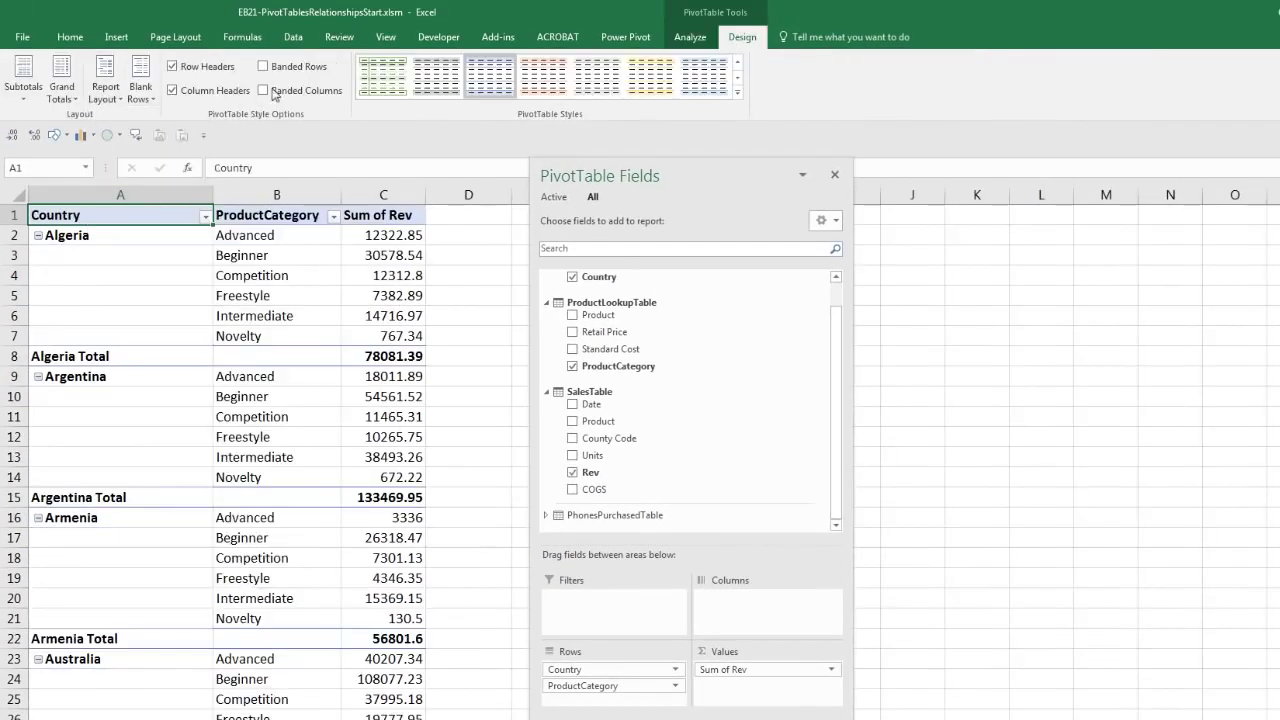
pyautogui.click(738, 93)
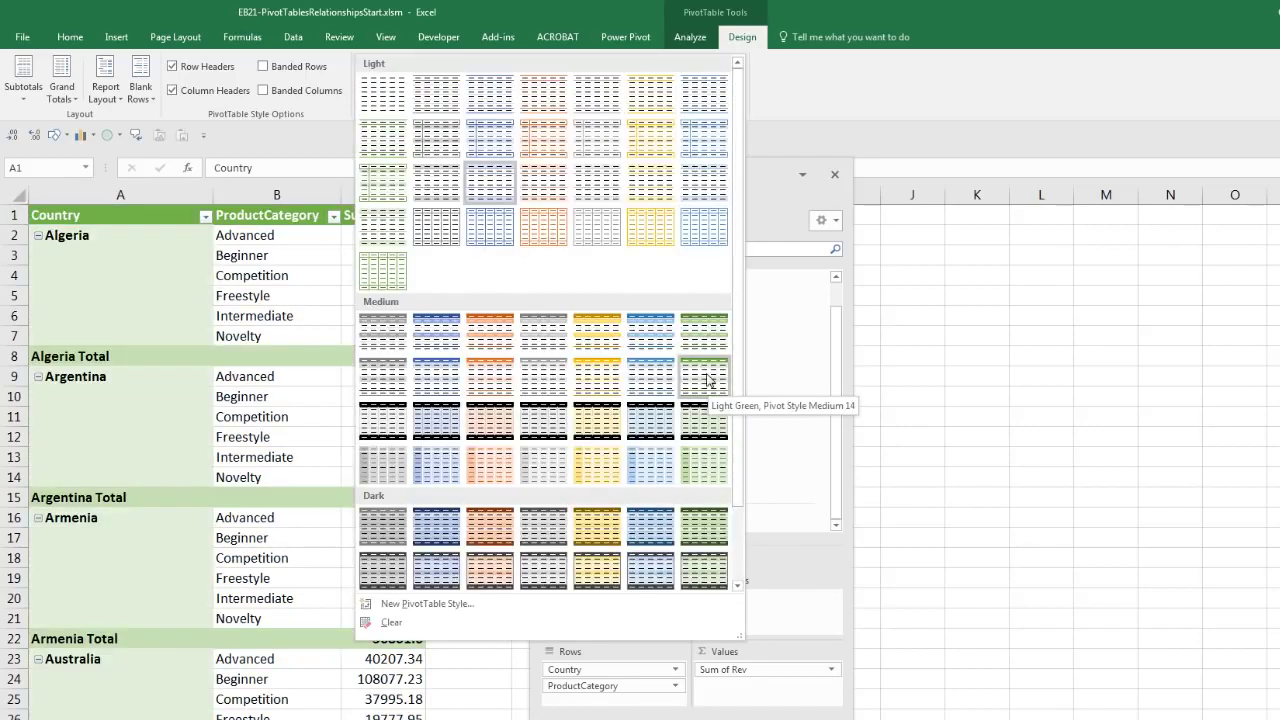
pyautogui.click(705, 377)
# Format the Sum of Rev values as Currency with 0 decimal places and no currency symbol
pyautogui.click(390, 235)
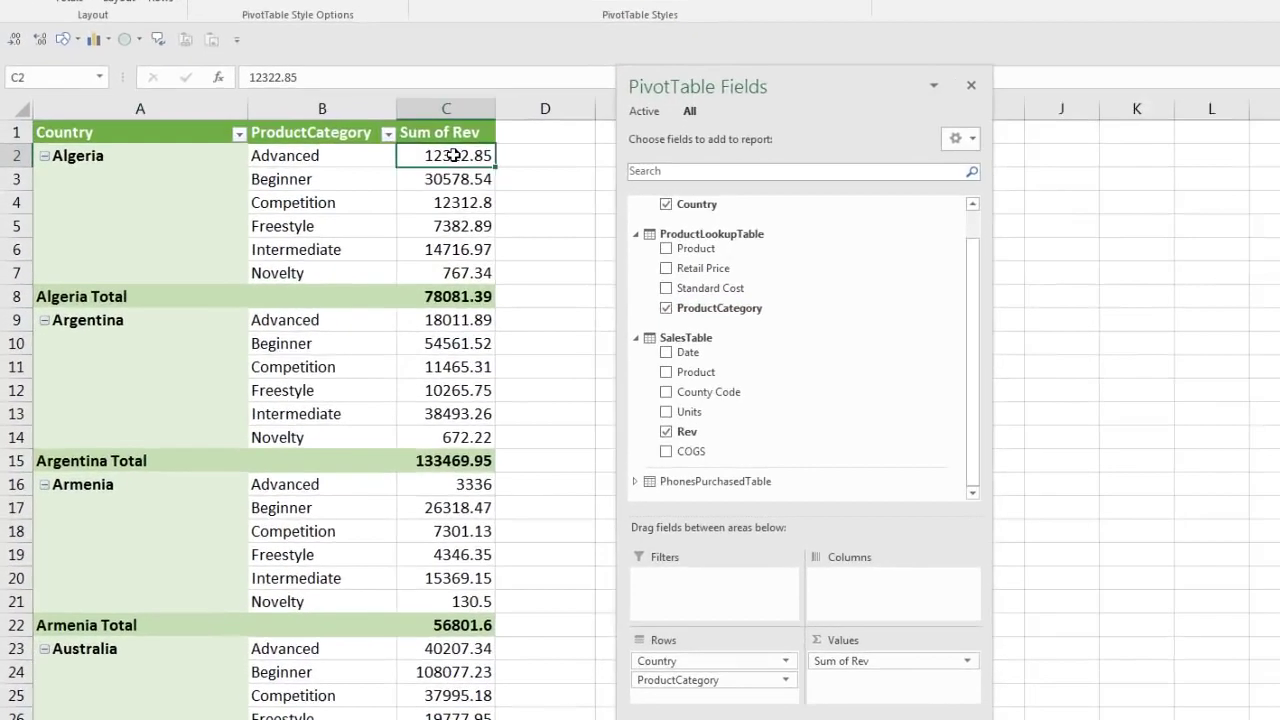
pyautogui.rightClick(454, 155)
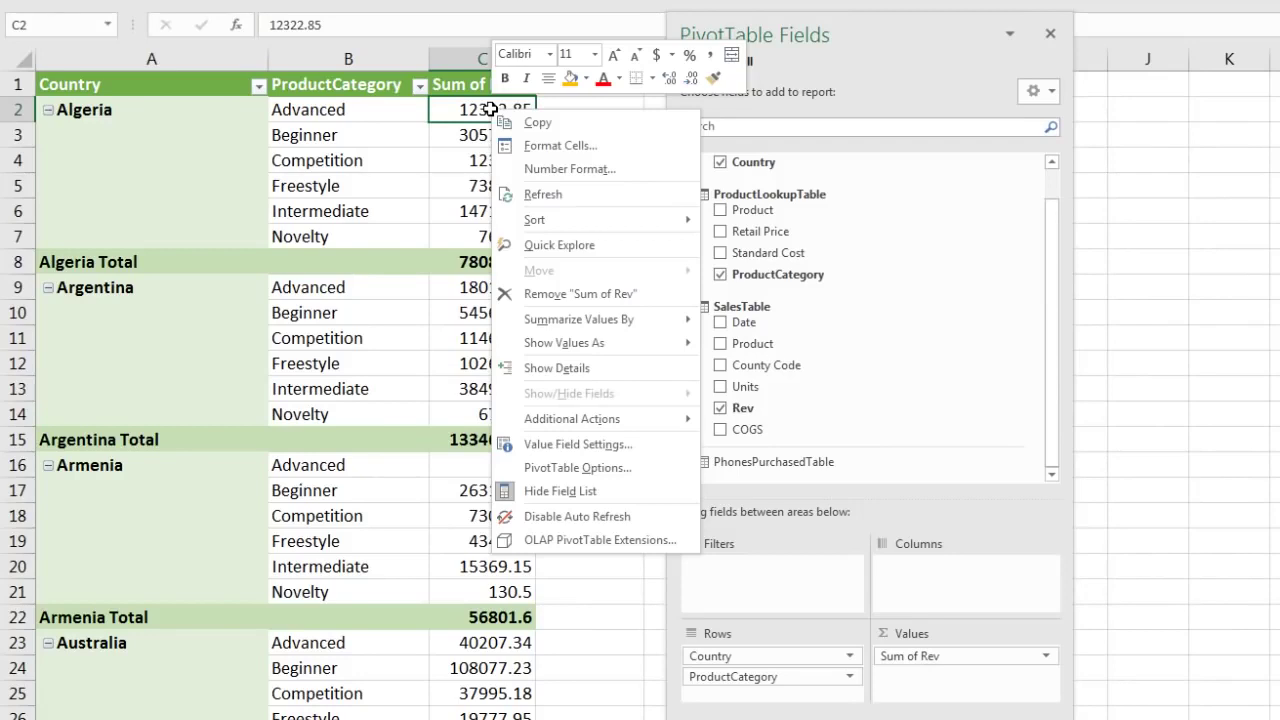
pyautogui.click(604, 176)
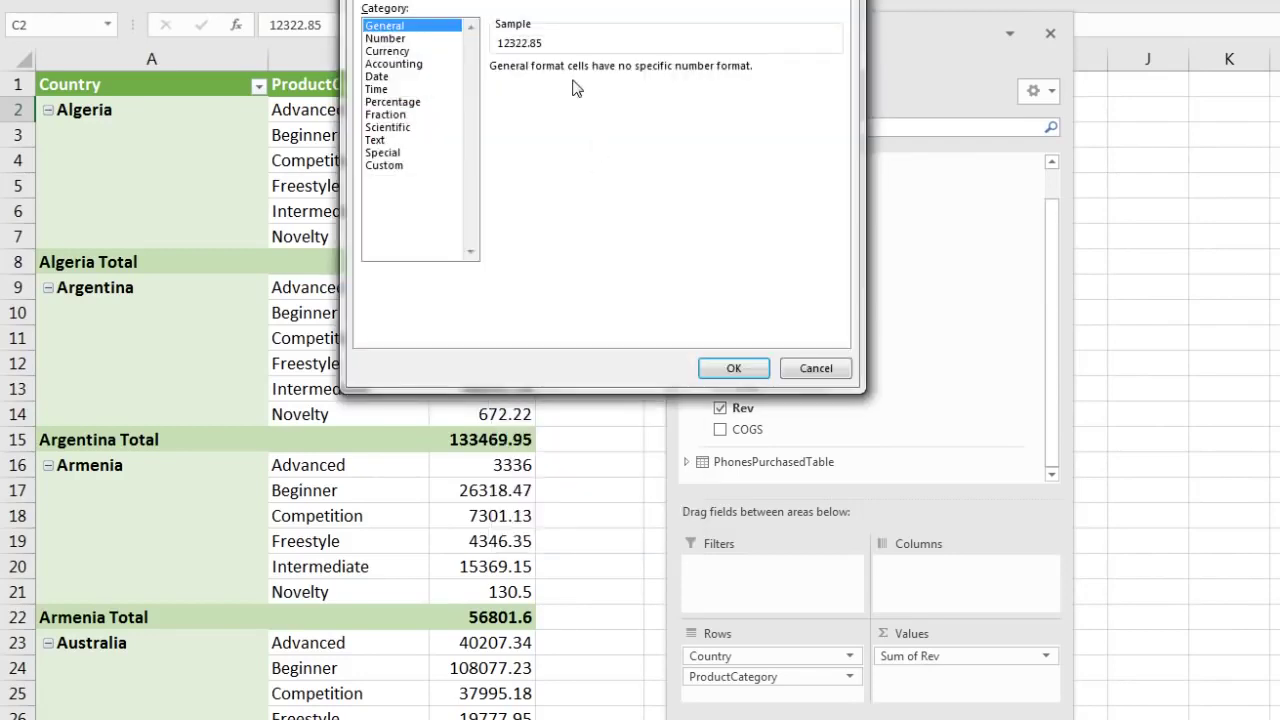
pyautogui.click(400, 51)
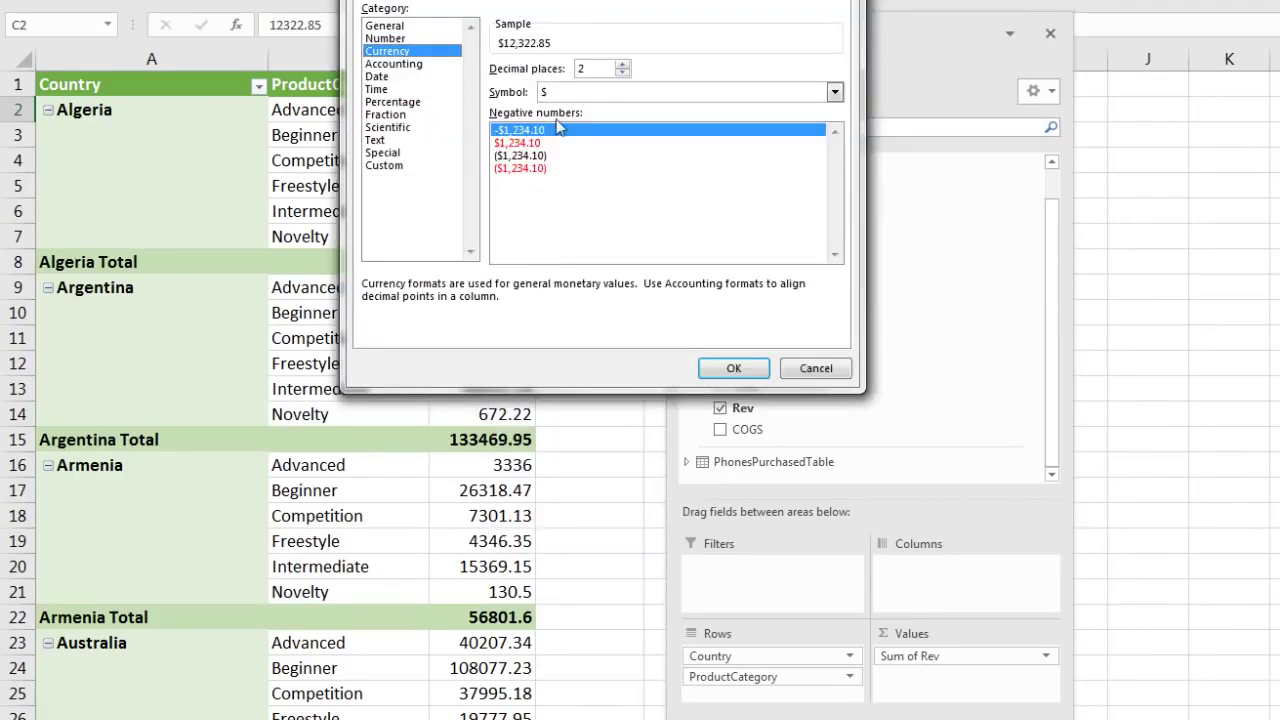
pyautogui.click(621, 73)
pyautogui.click(621, 73)
pyautogui.click(597, 92)
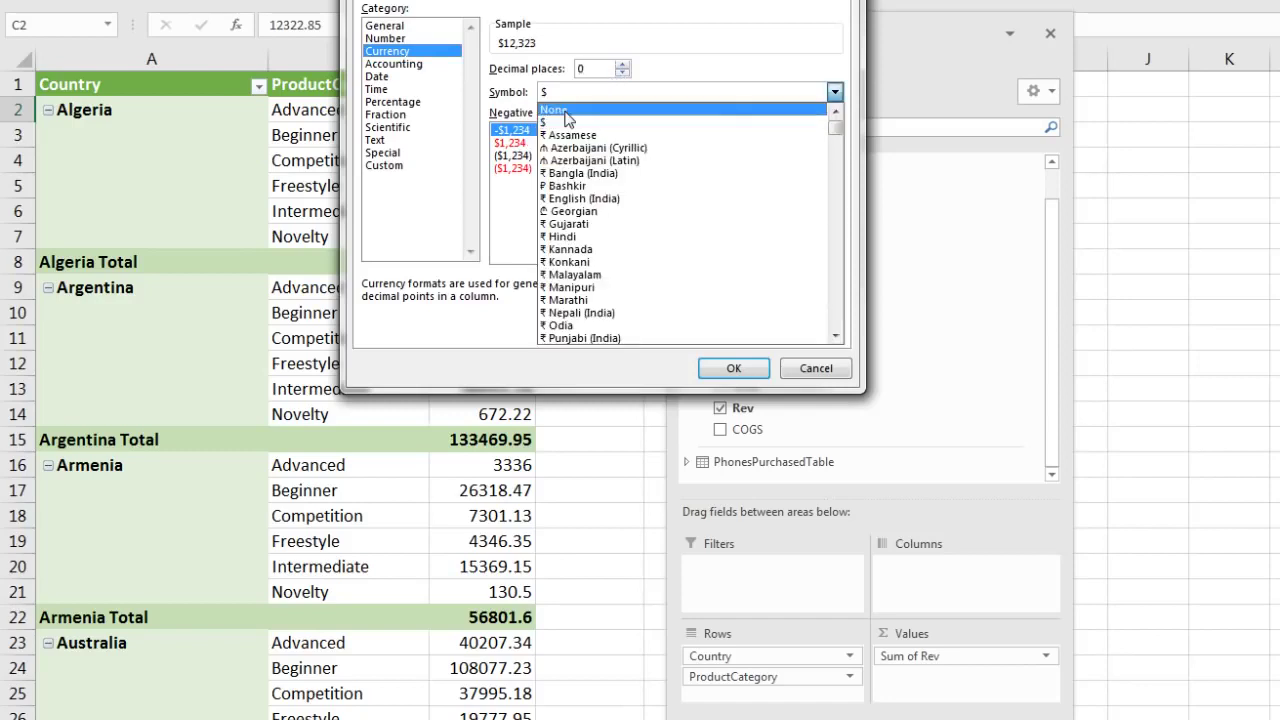
pyautogui.click(649, 121)
pyautogui.click(733, 368)
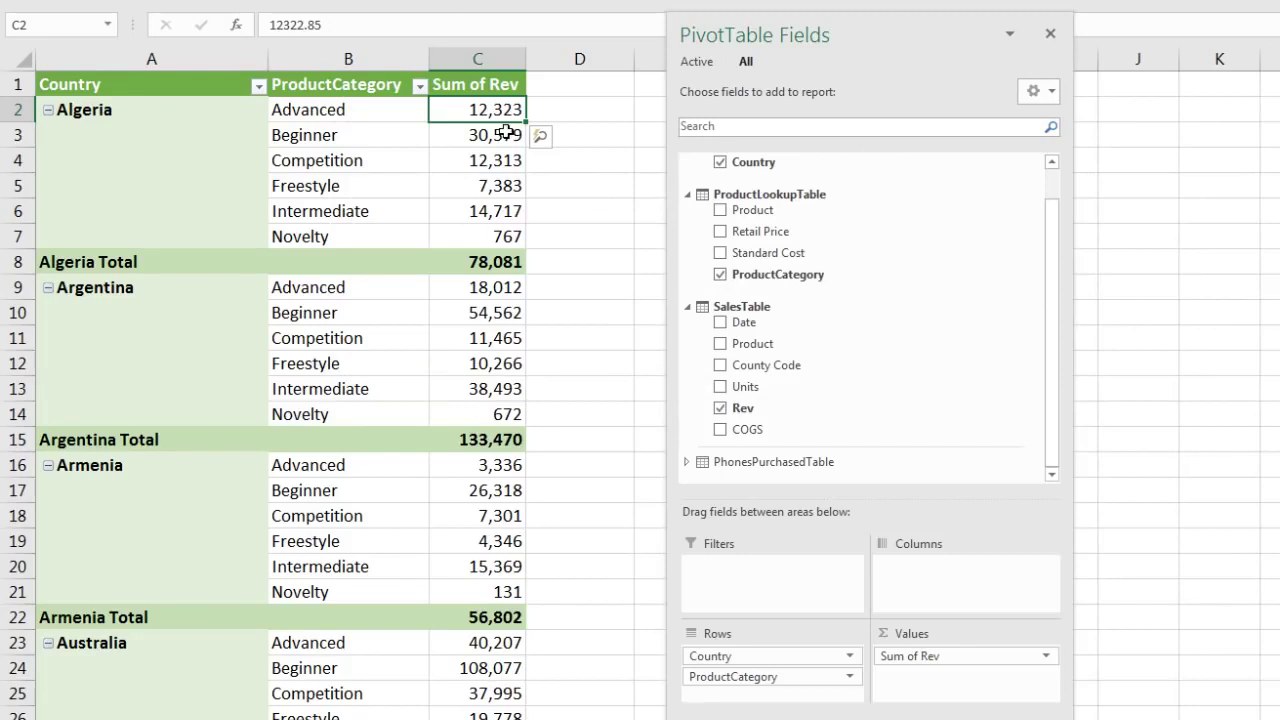
# Rename the revenue column header in C1 to "Sum of Rev ($)" and widen column C to fit it
pyautogui.click(495, 88)
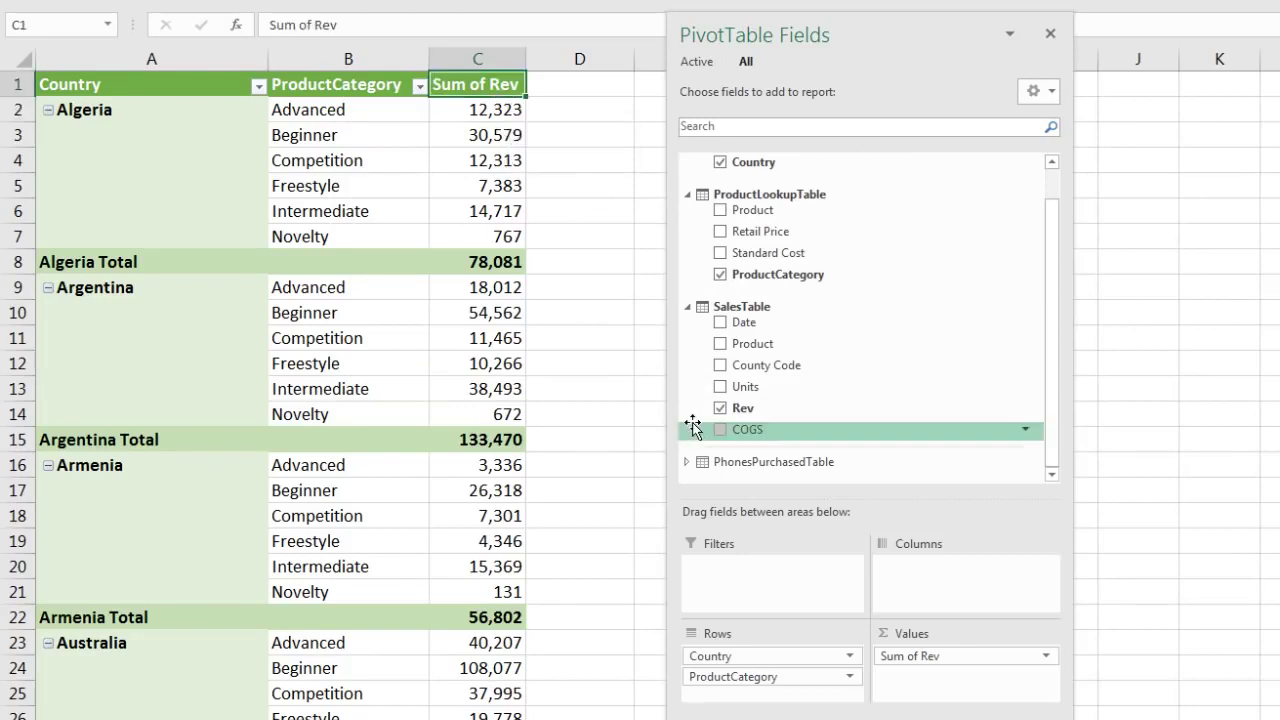
pyautogui.press('F2')
pyautogui.write('($')
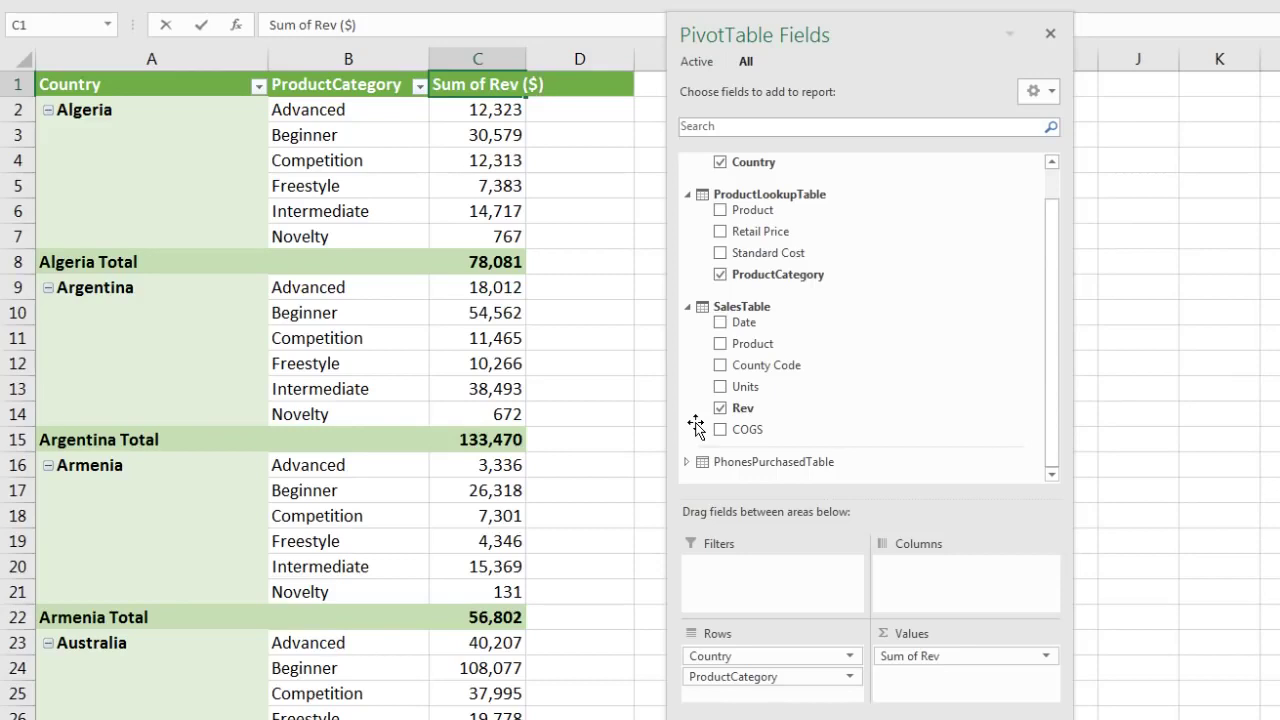
pyautogui.press('Return')
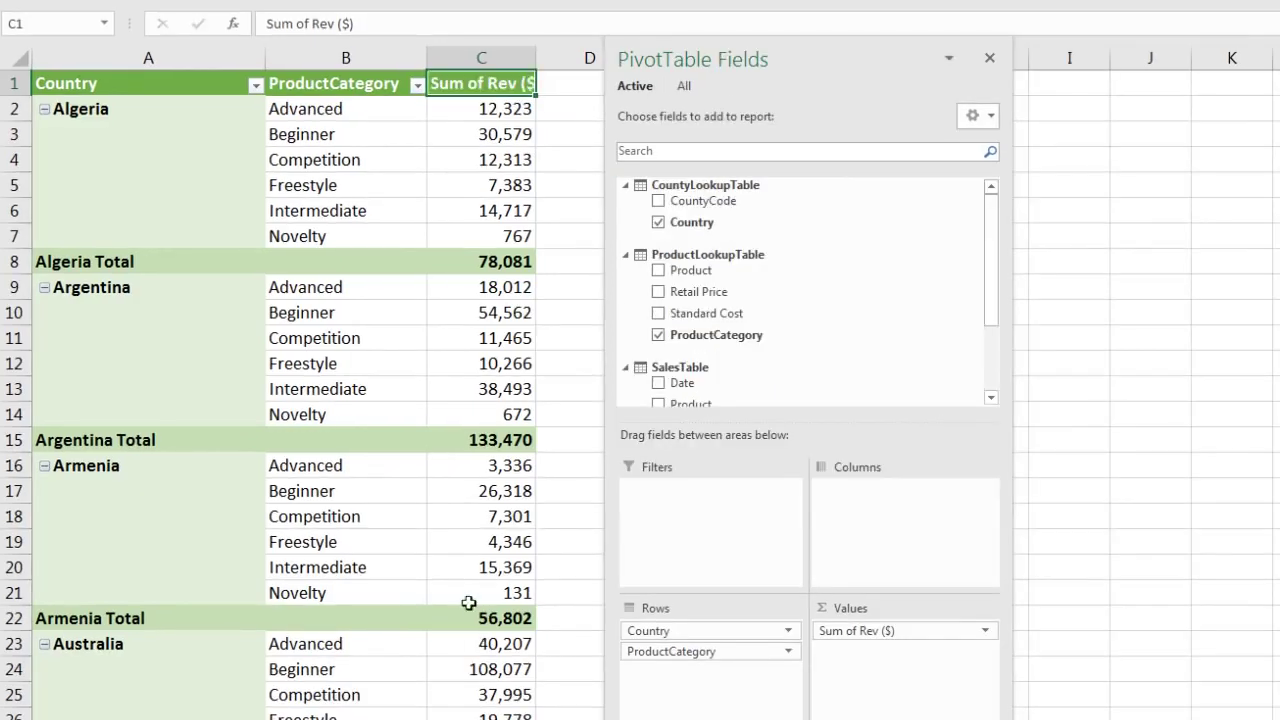
pyautogui.moveTo(536, 58); pyautogui.dragTo(567, 58)
pyautogui.moveTo(728, 58); pyautogui.dragTo(757, 59)
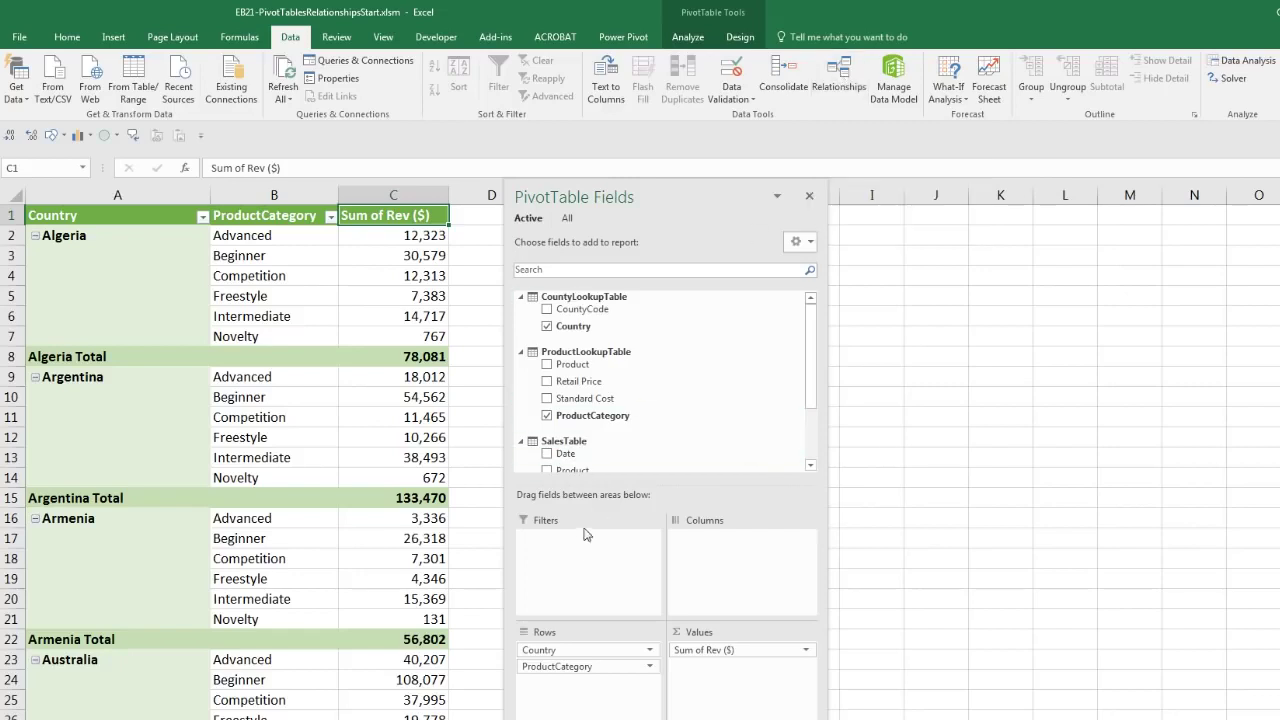
# Save the workbook, and compare the file sizes of EB21-PivotTablesVLOOKUPFinished.xlsm and EB21-PivotTablesRelationshipsStart.xlsm in the file folder
pyautogui.hotkey('ctrl', 's')
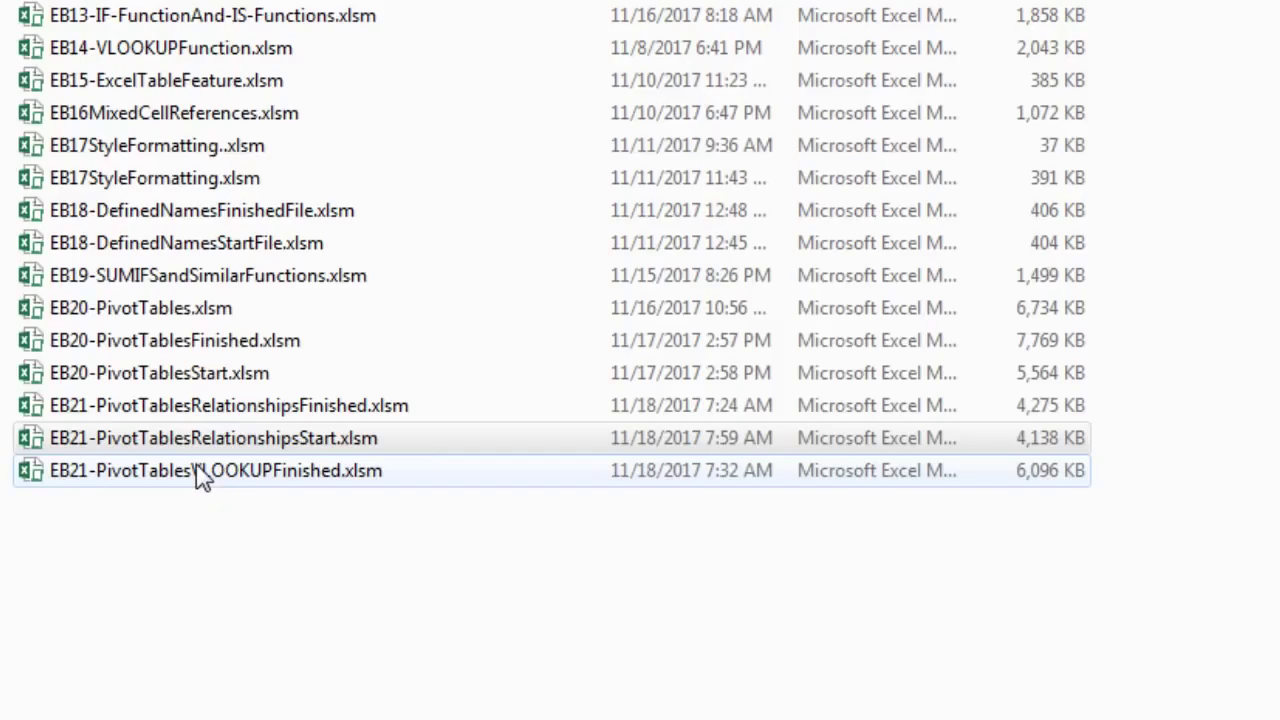
pyautogui.click(198, 472)
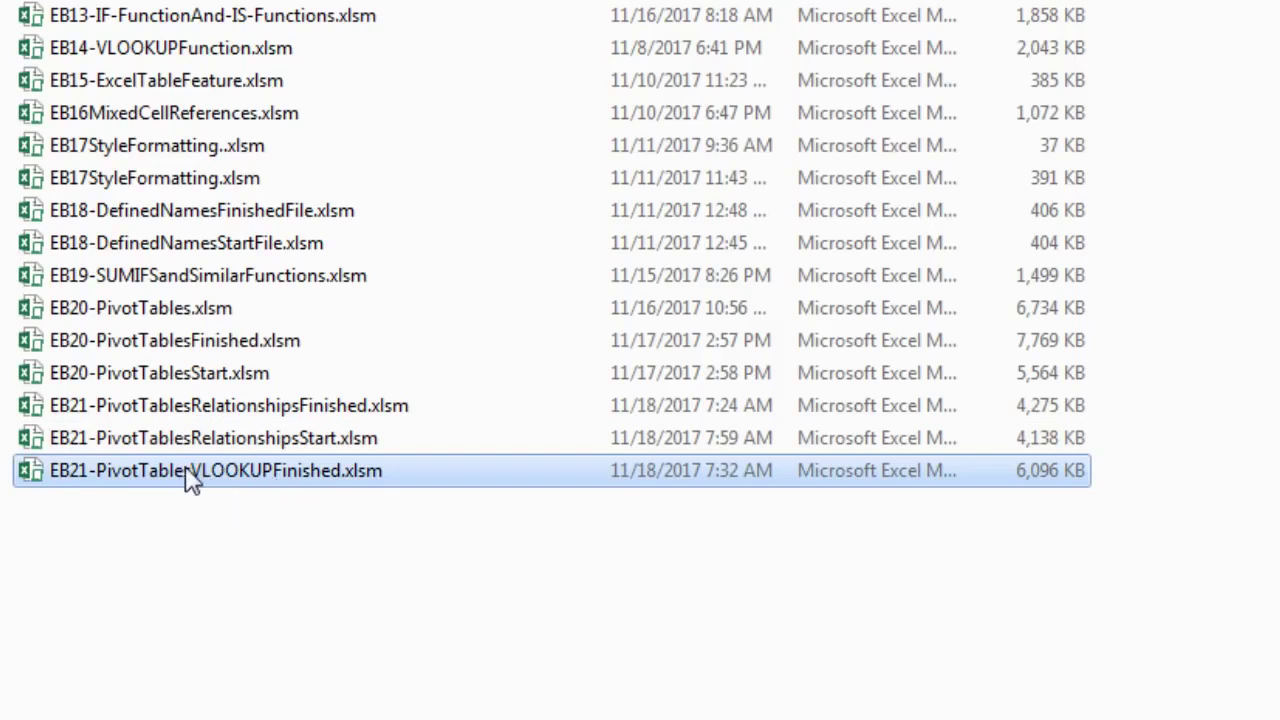
pyautogui.click(286, 450)
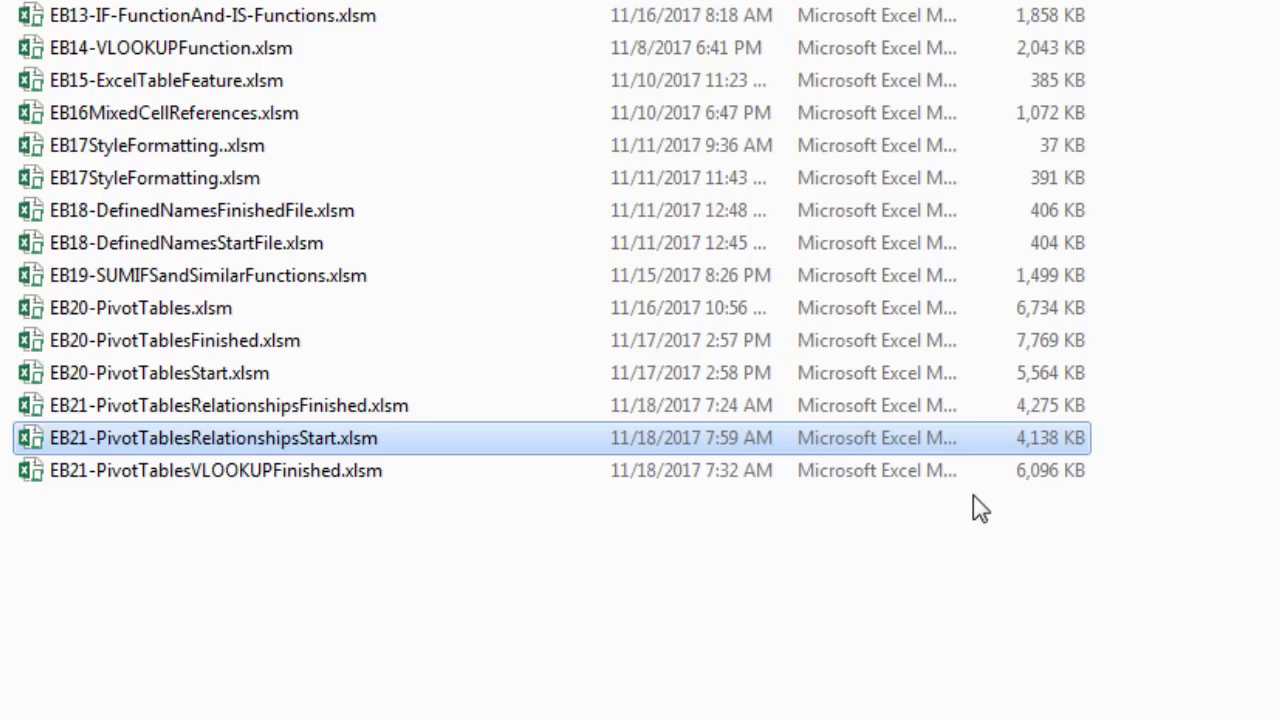
pyautogui.doubleClick(306, 442)
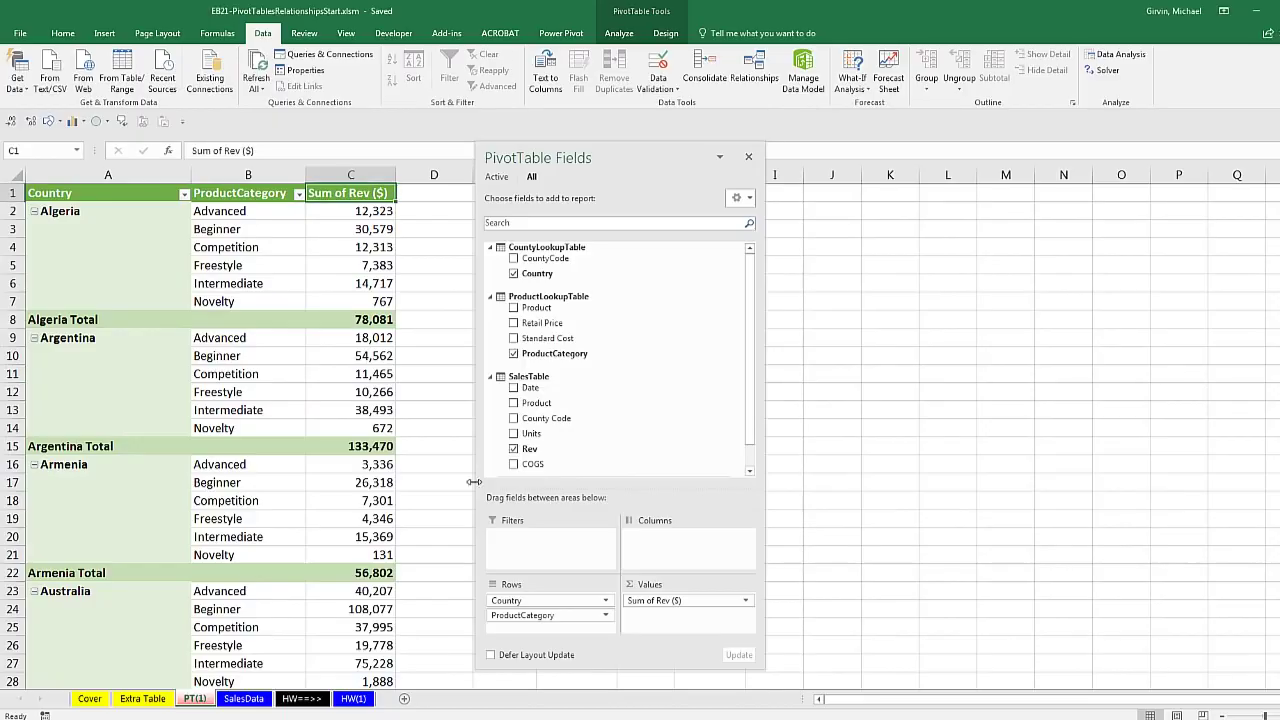
# Review the SalesData tables, their defined relationships, the finished PivotTable on PT(1) and the Cover sheet
pyautogui.click(250, 698)
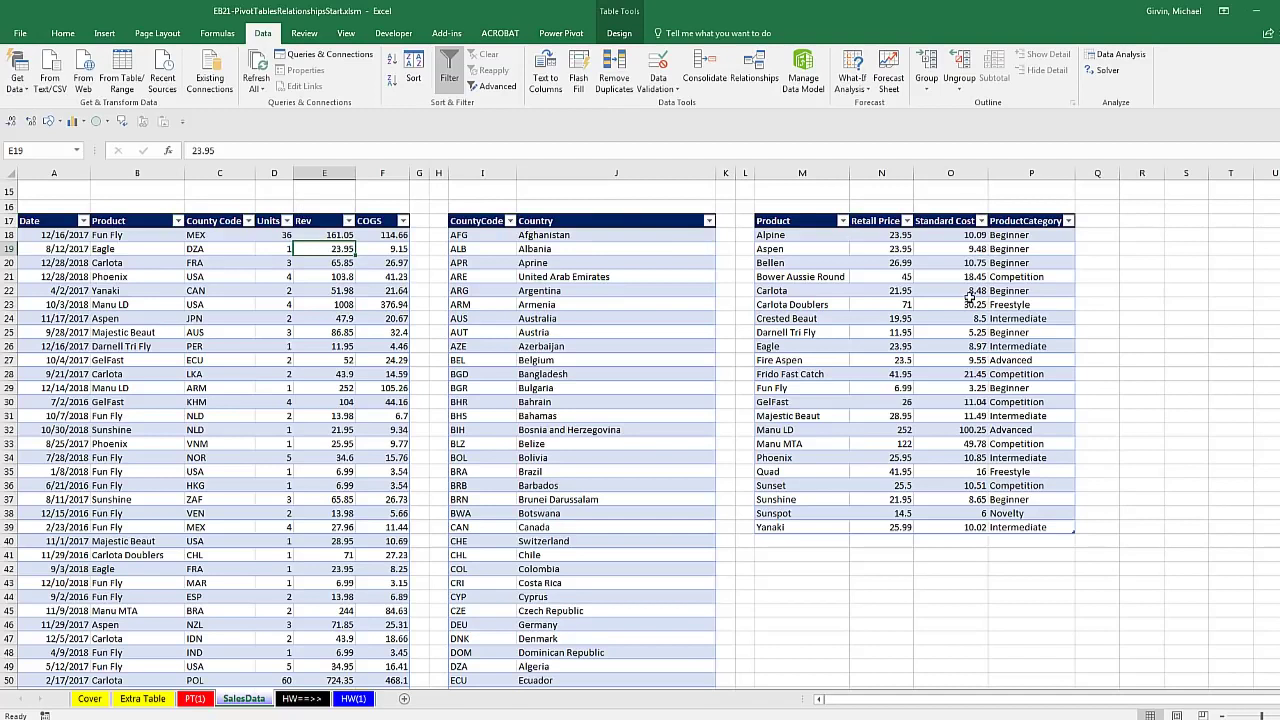
pyautogui.click(754, 76)
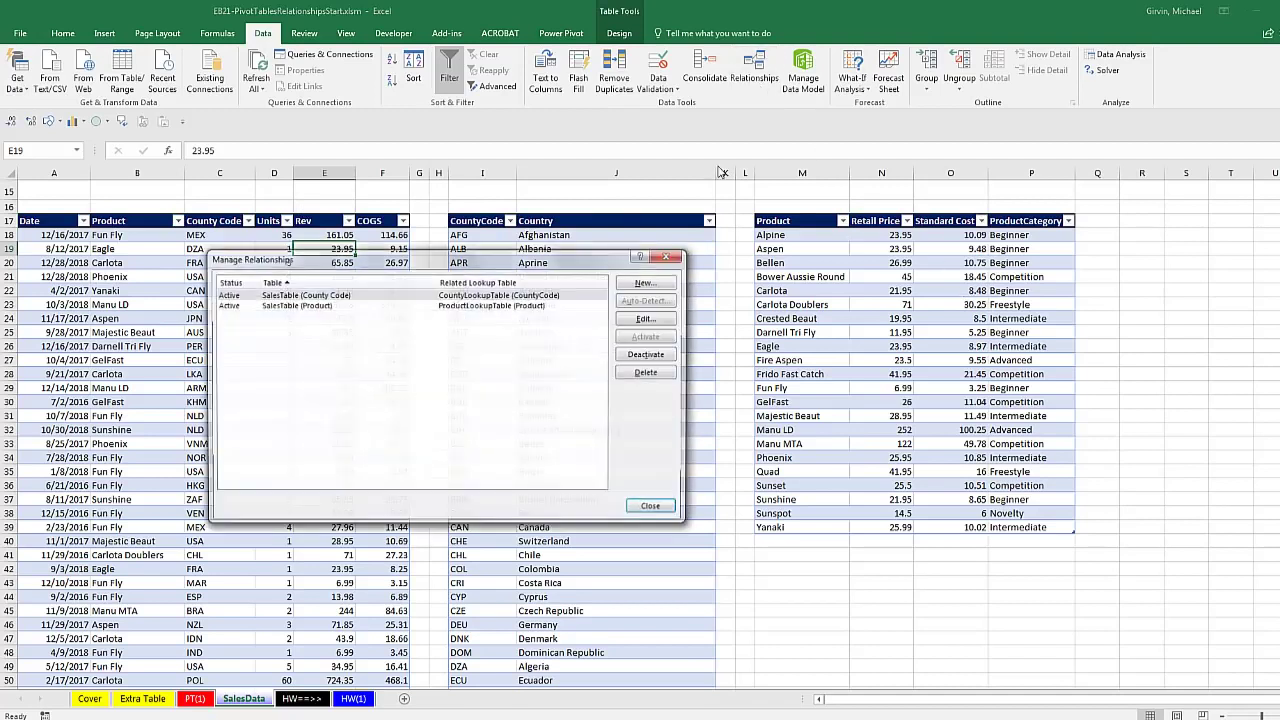
pyautogui.moveTo(591, 265); pyautogui.dragTo(693, 252)
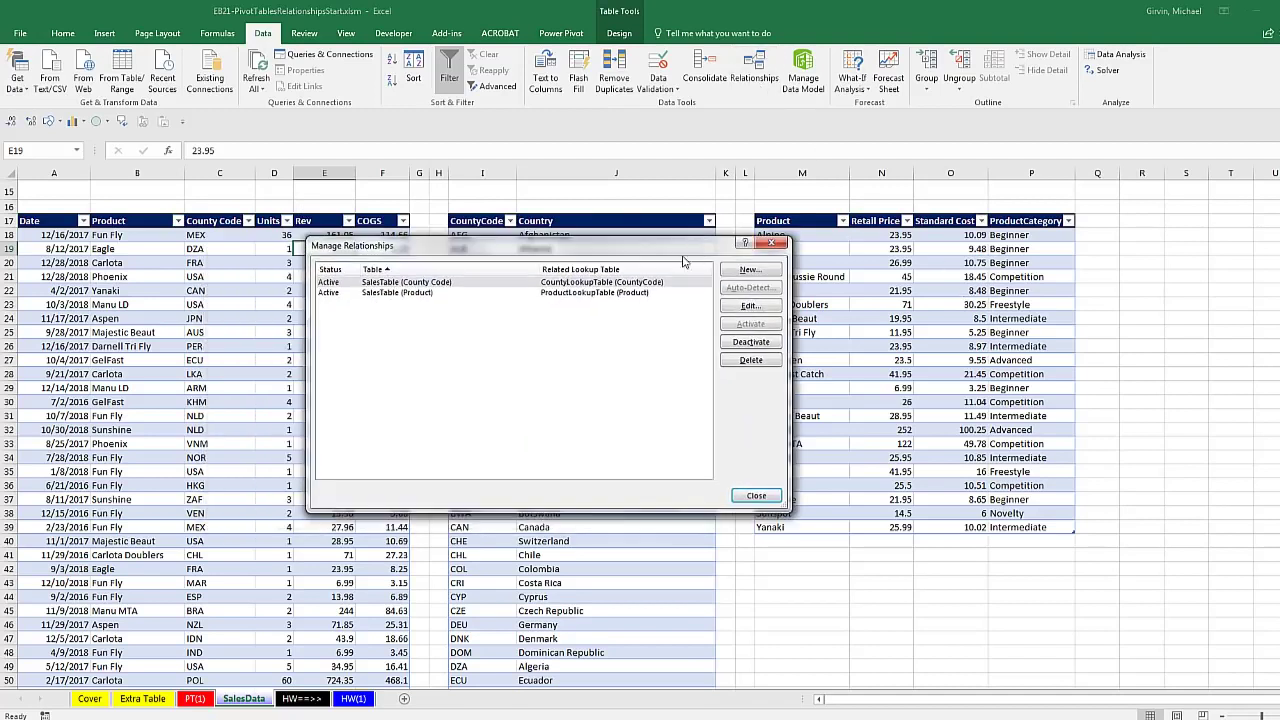
pyautogui.click(771, 244)
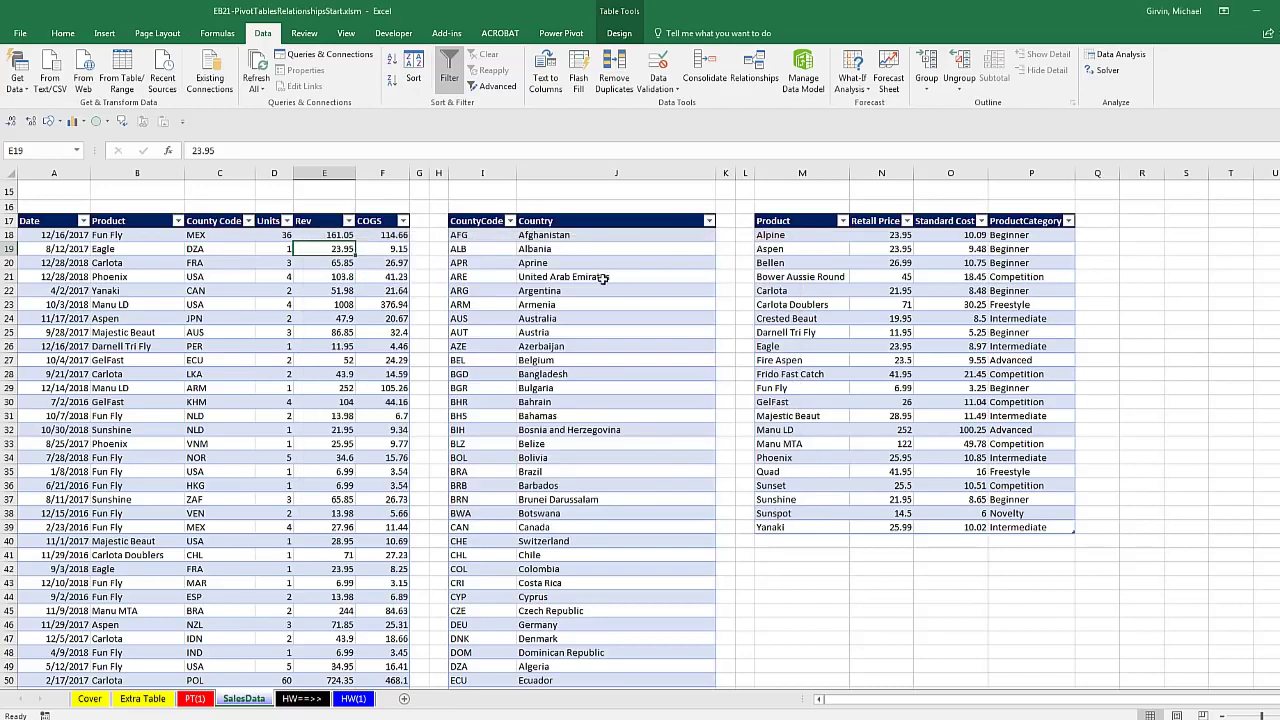
pyautogui.click(194, 698)
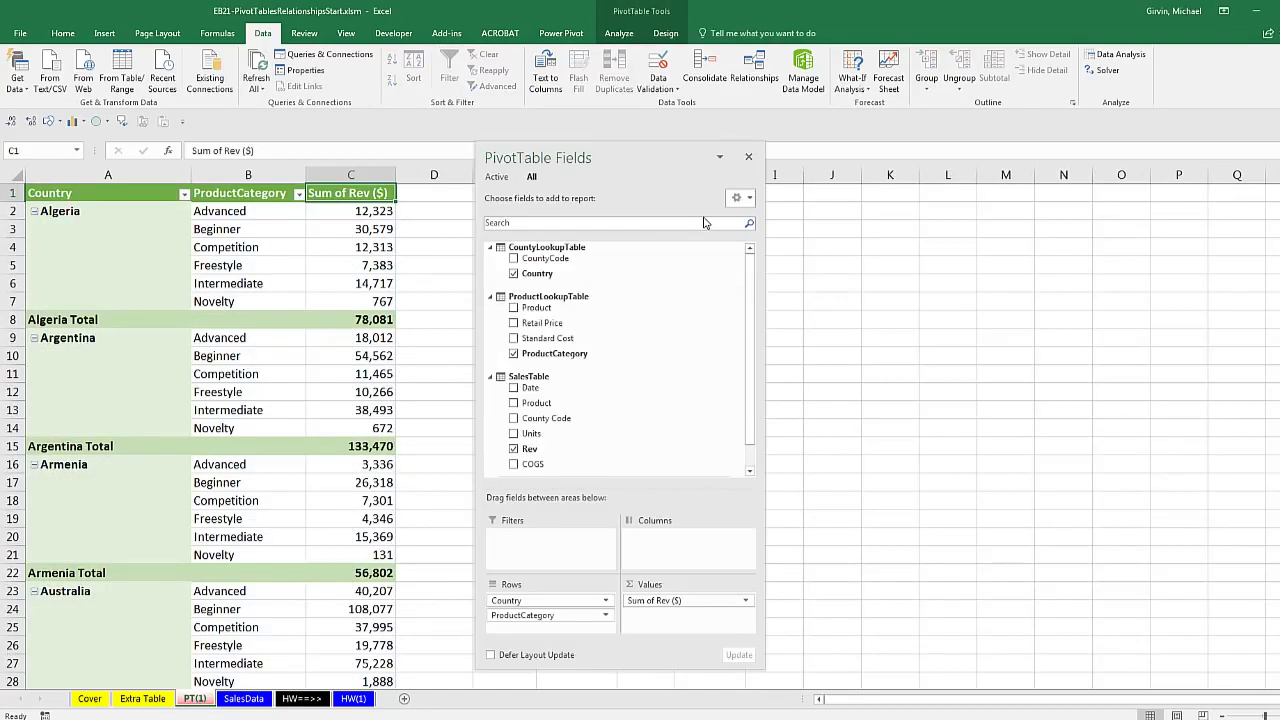
pyautogui.moveTo(618, 251)
pyautogui.click(89, 698)
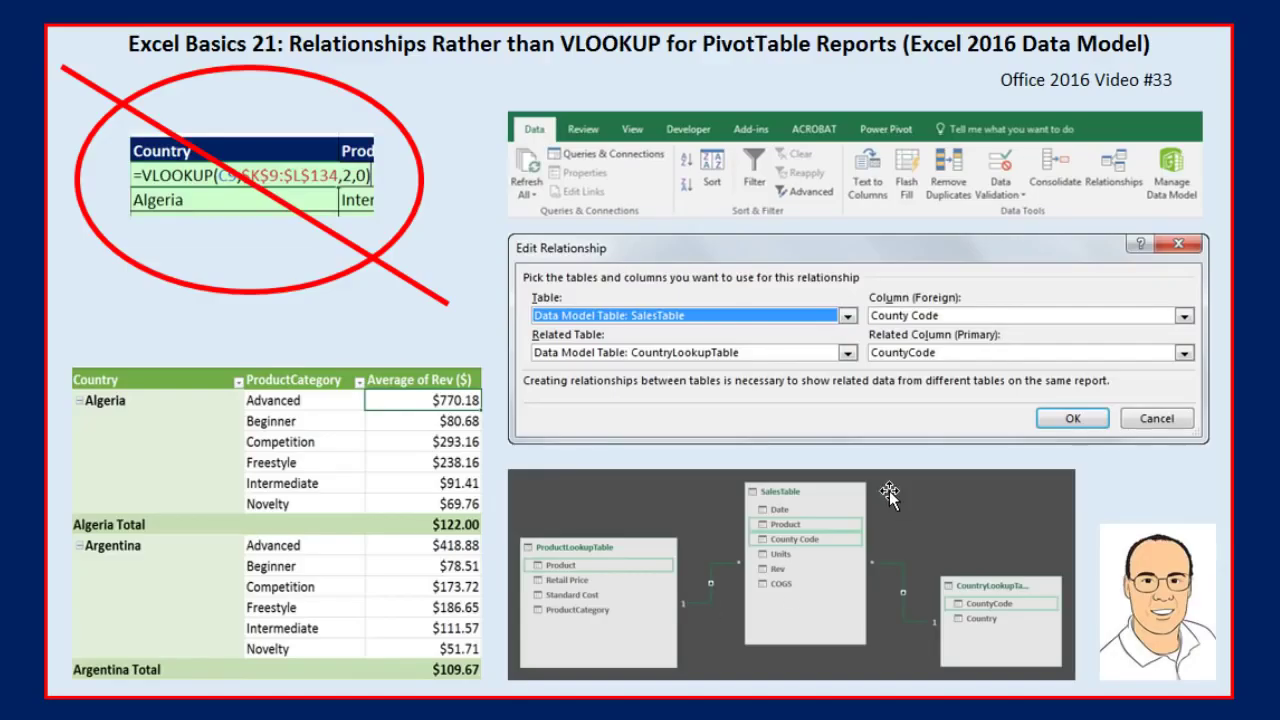